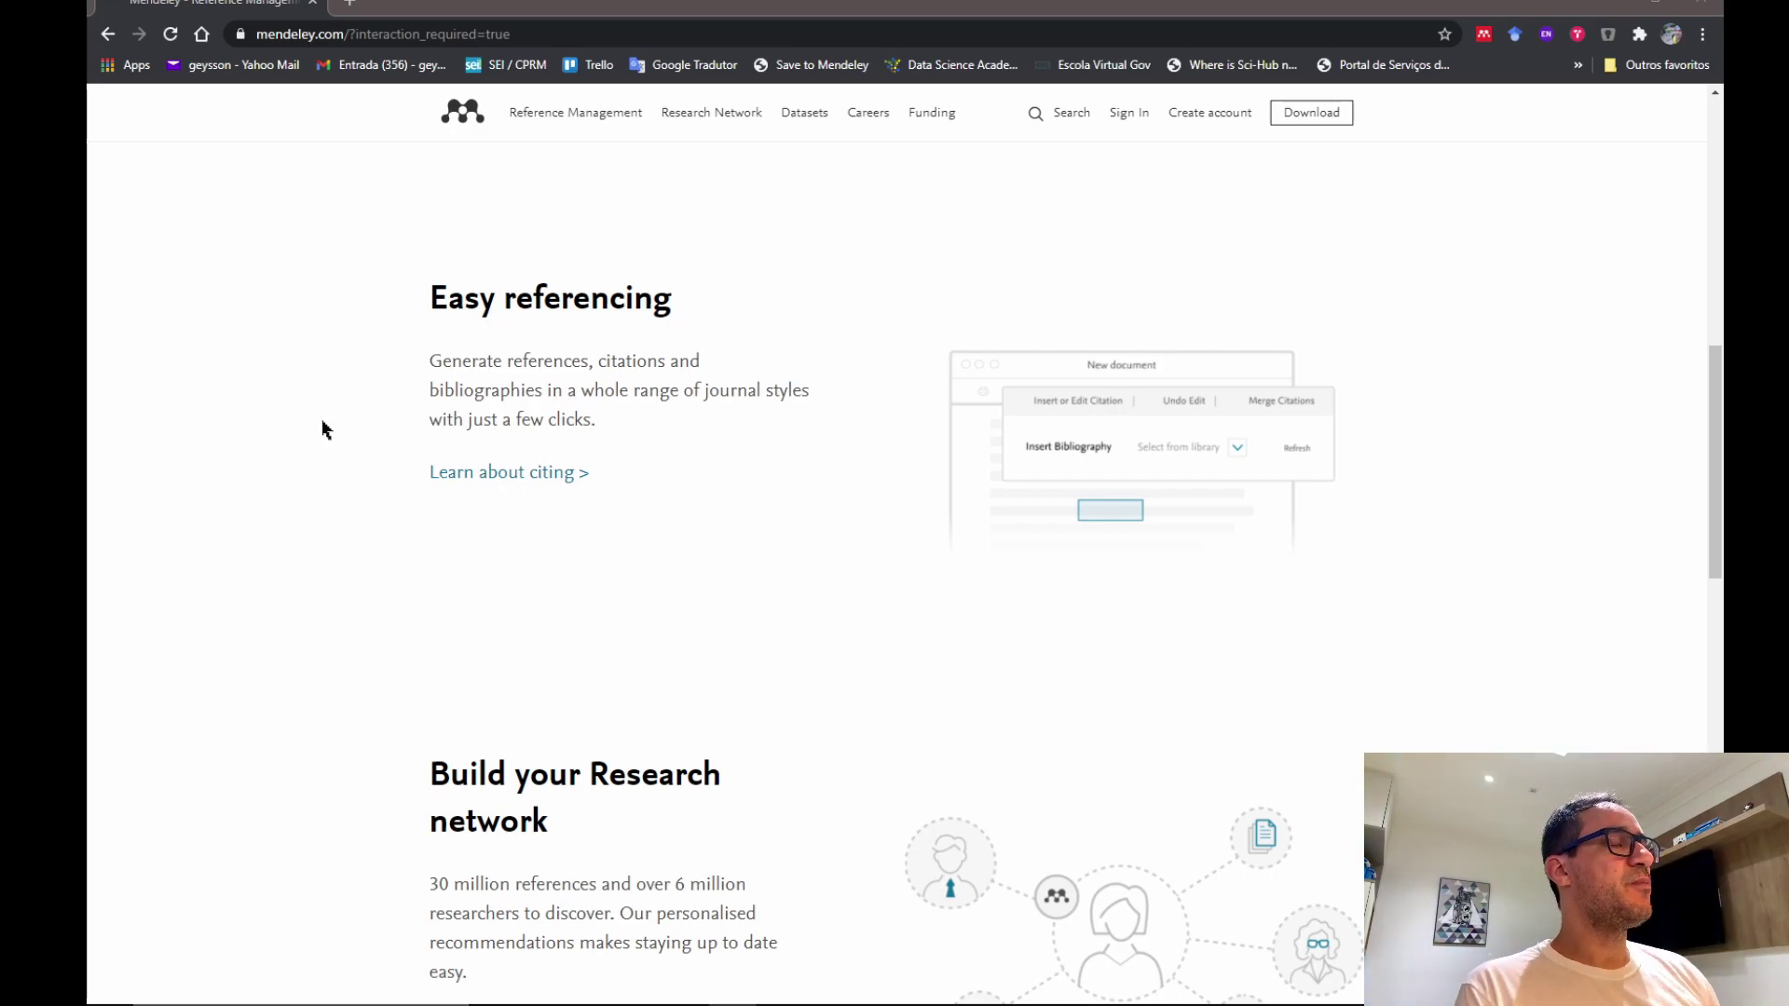
# - Look over the feature sections and download area of the Mendeley home page and return to its beginning
pyautogui.scroll(-5, 368, 596)
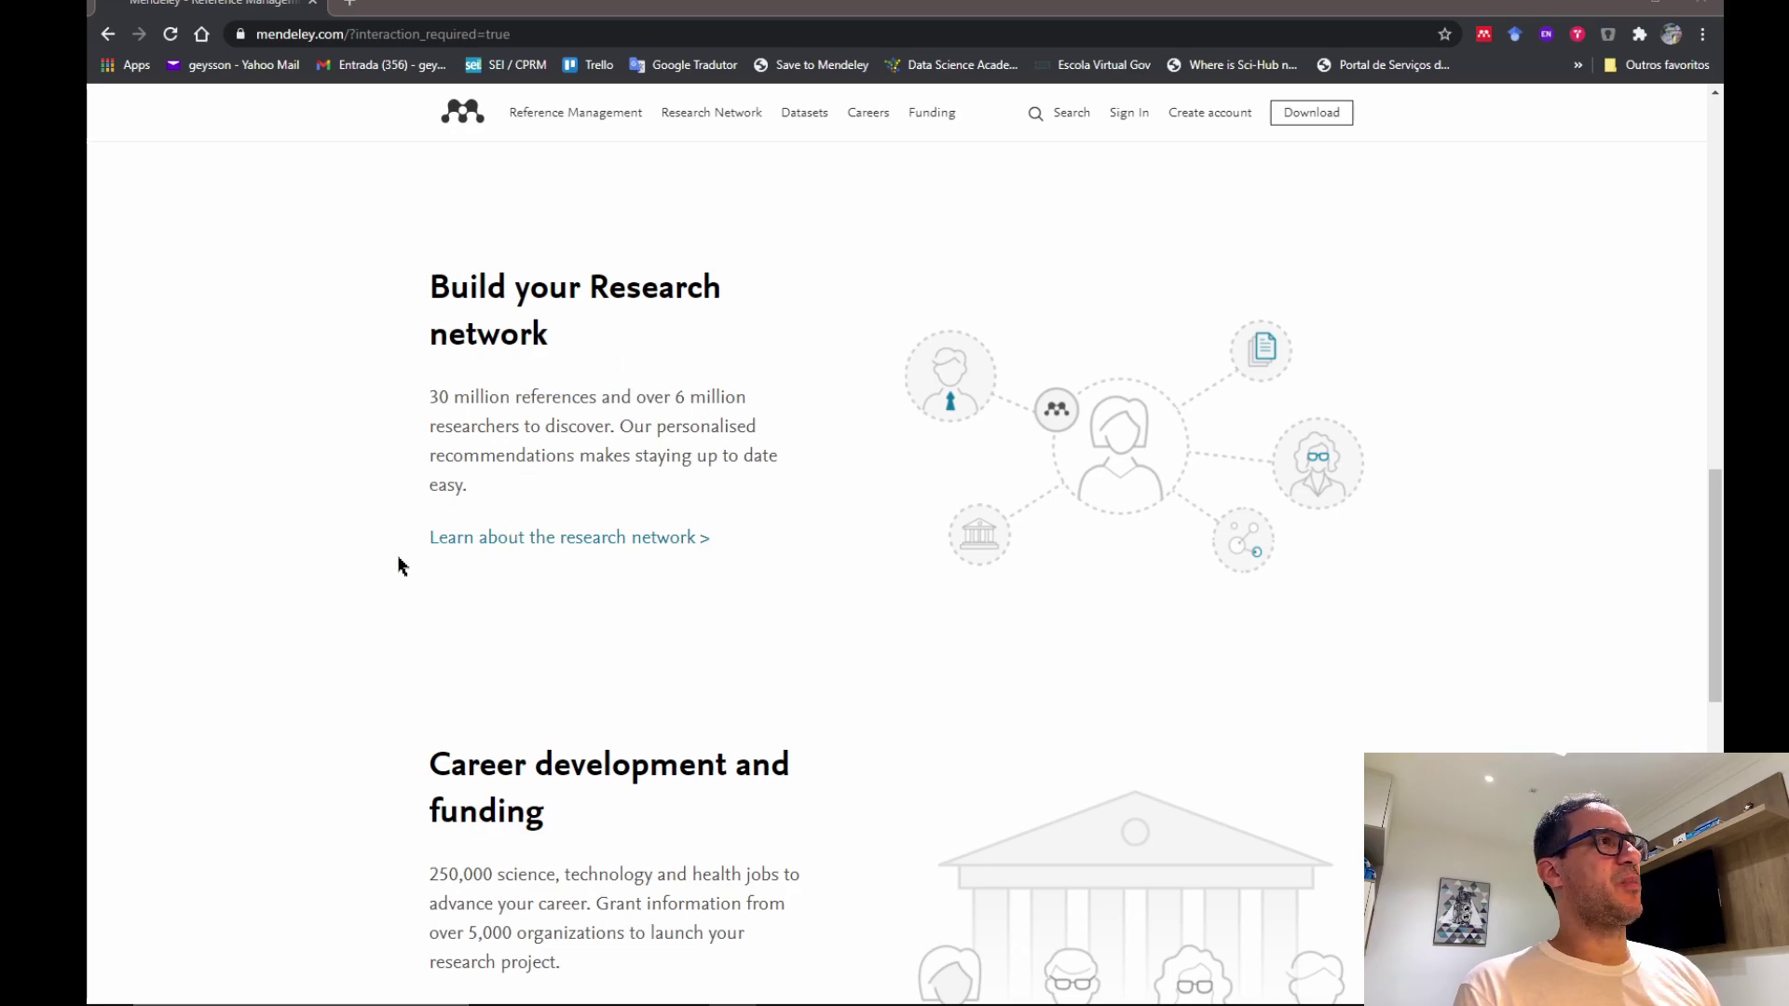
pyautogui.scroll(-5, 400, 566)
pyautogui.scroll(-5, 722, 540)
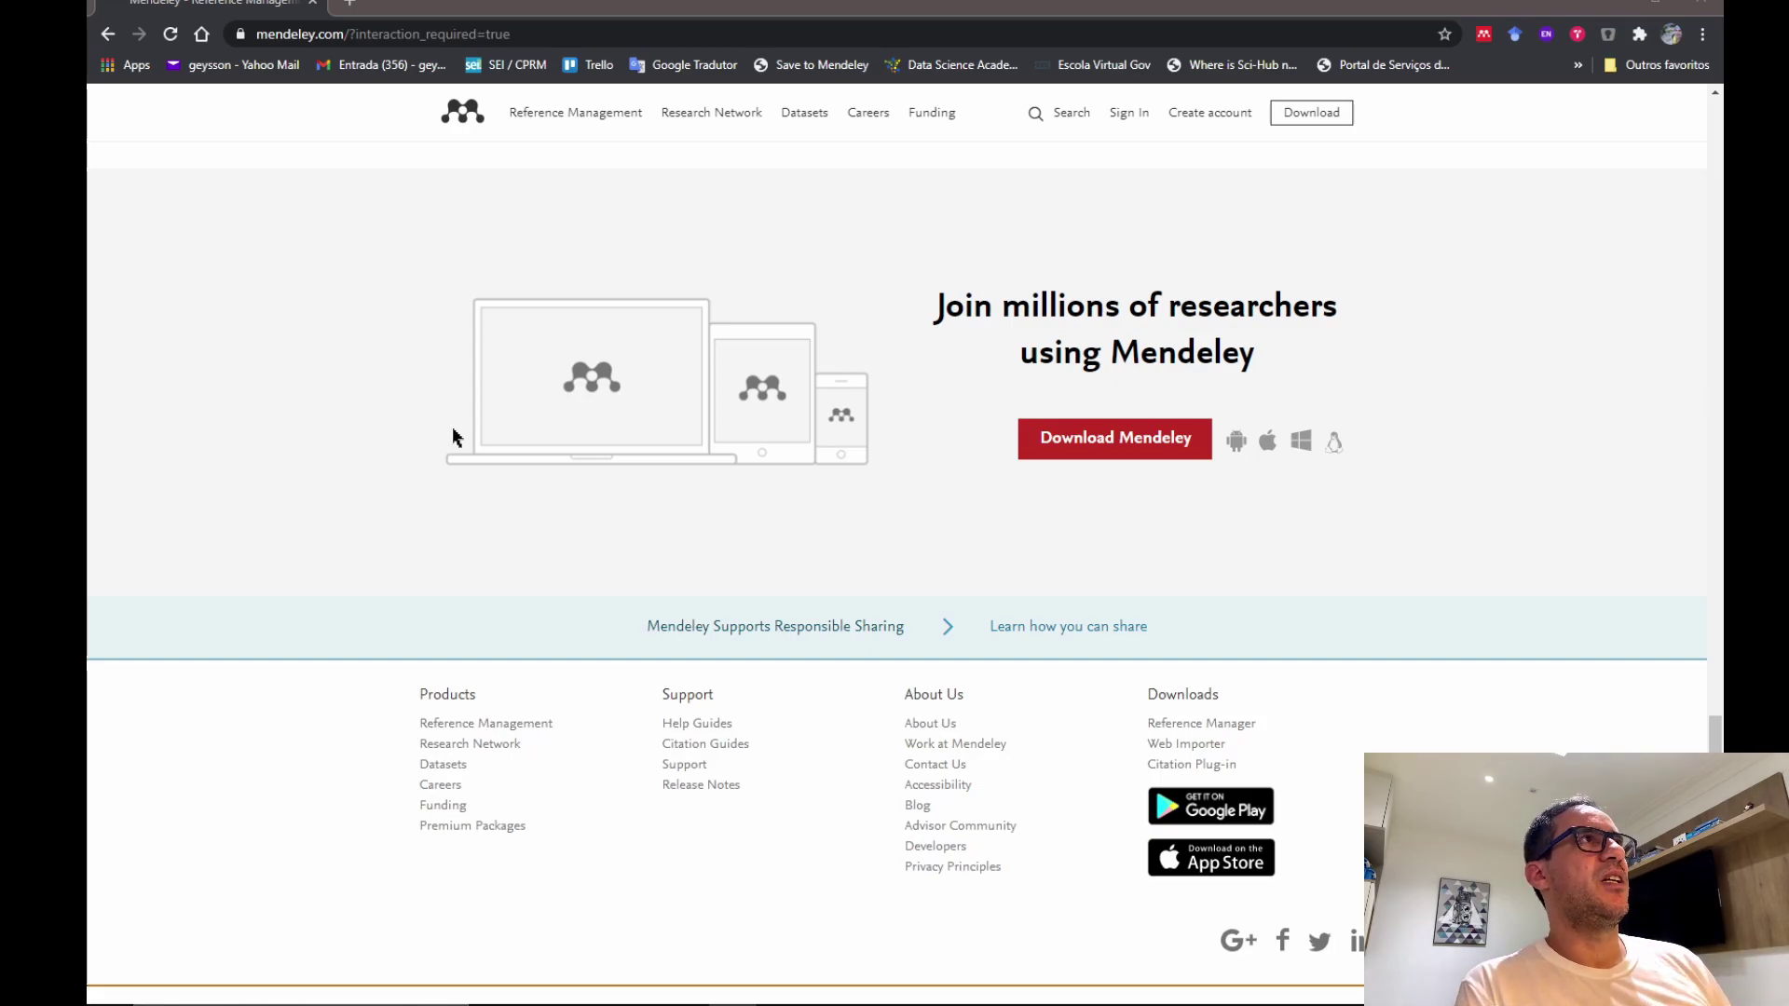
pyautogui.scroll(20, 427, 429)
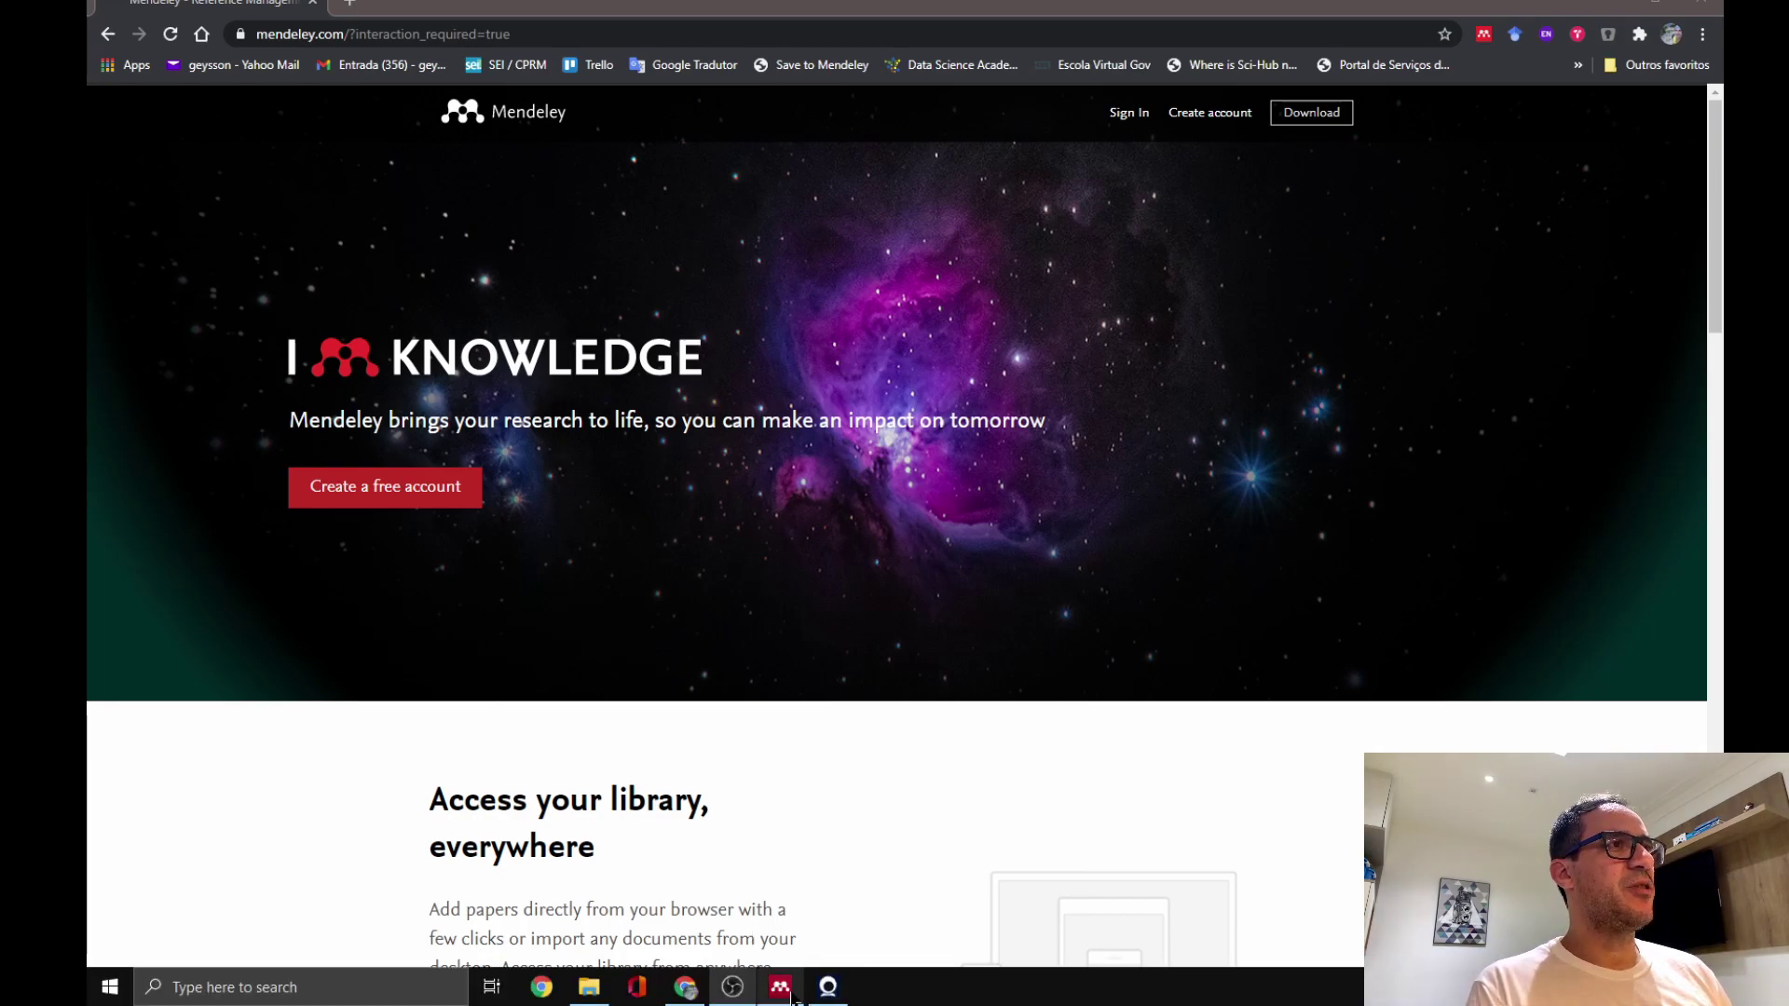
# - Switch to Mendeley Desktop and filter the library by My Tags, viewing documents tagged granulito and Neoproterozoic in turn
pyautogui.click(781, 988)
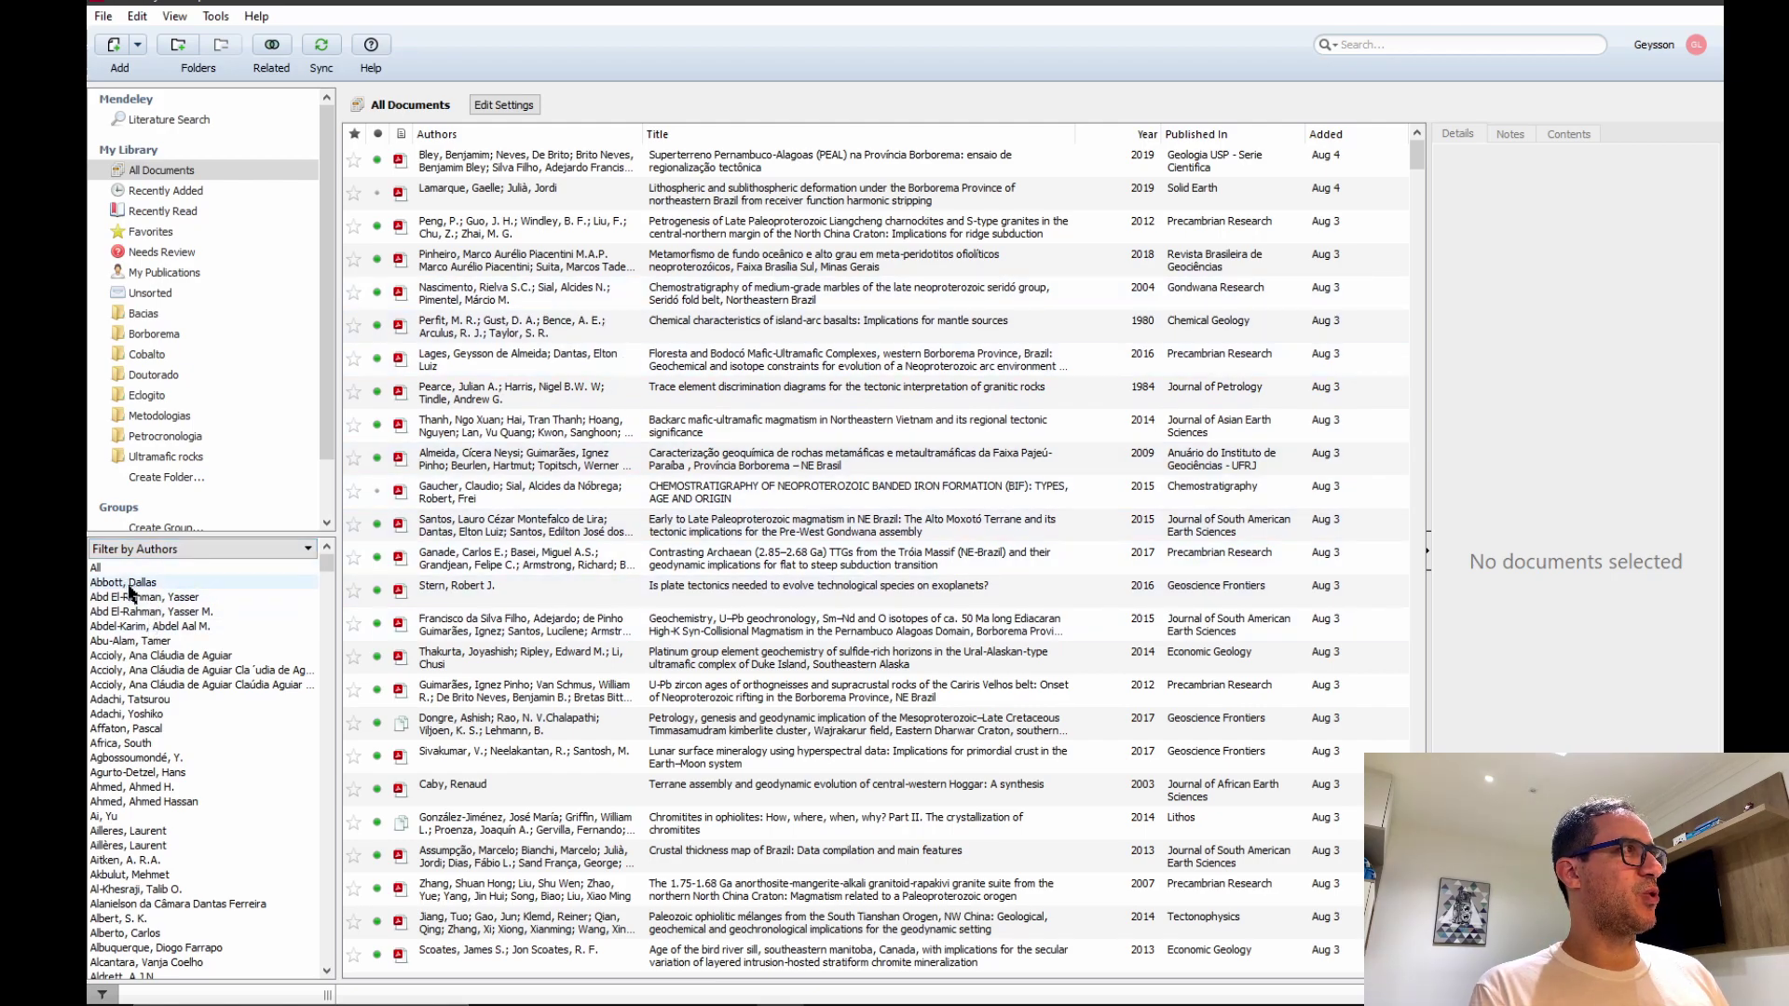
pyautogui.click(308, 549)
pyautogui.click(205, 597)
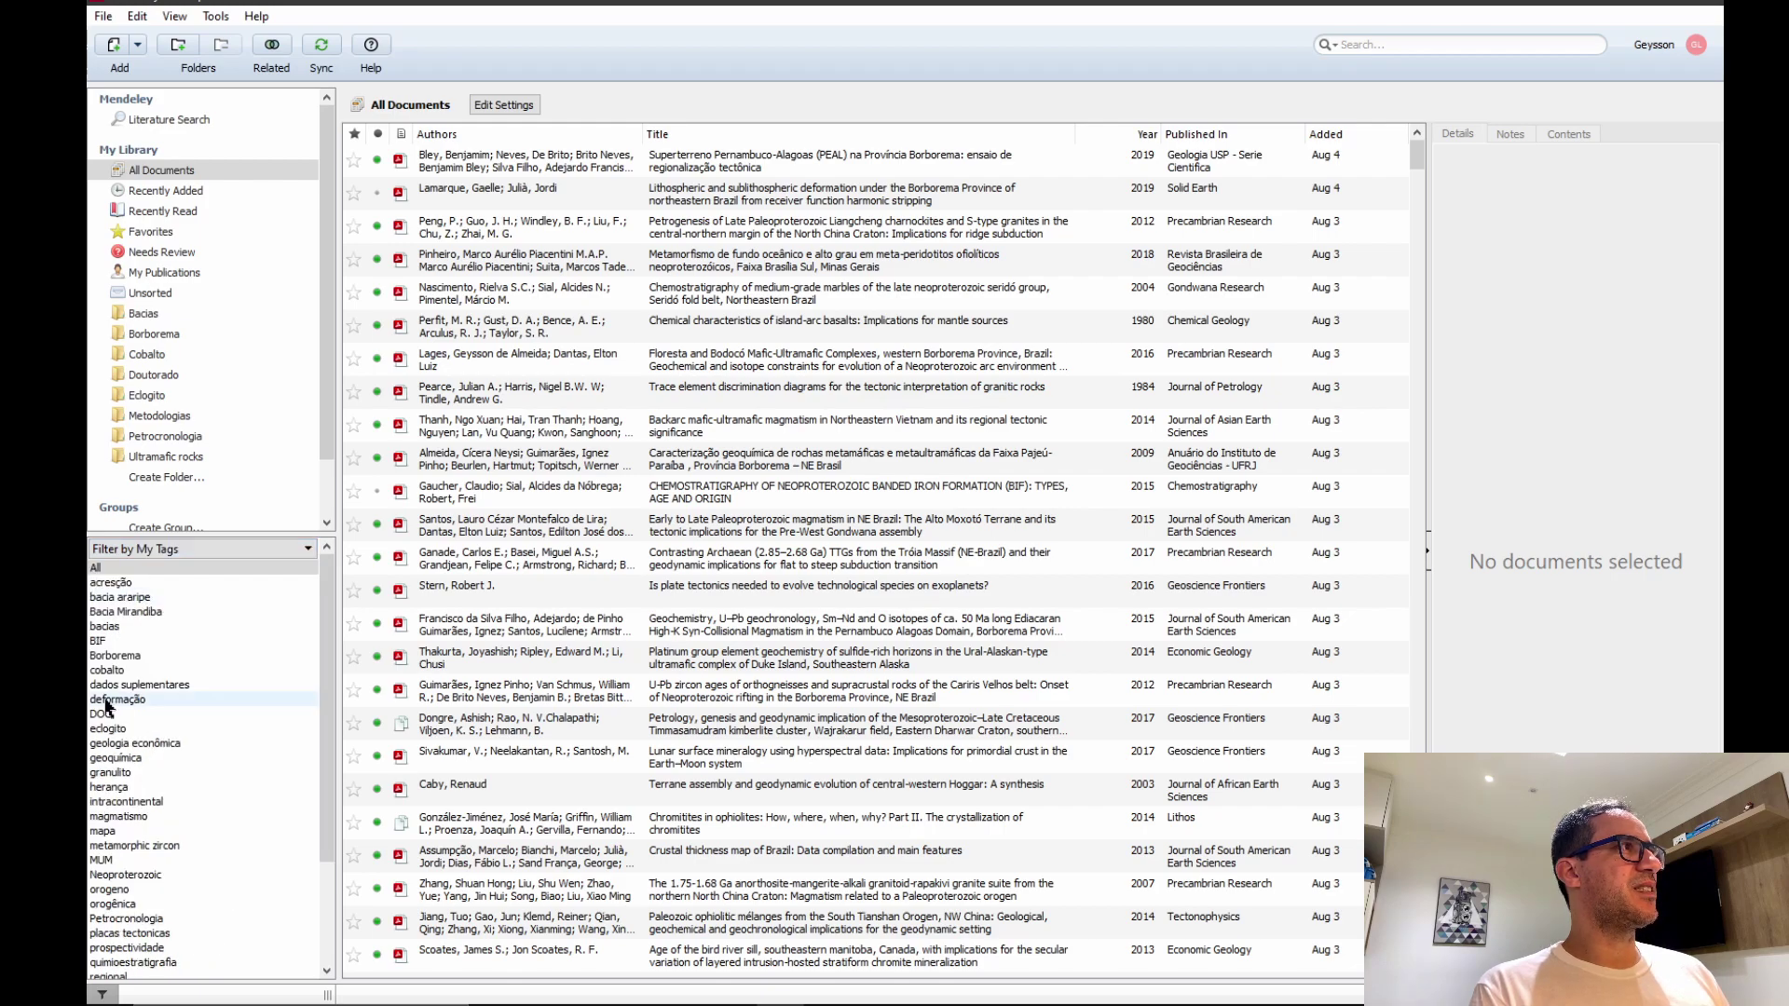
pyautogui.click(110, 774)
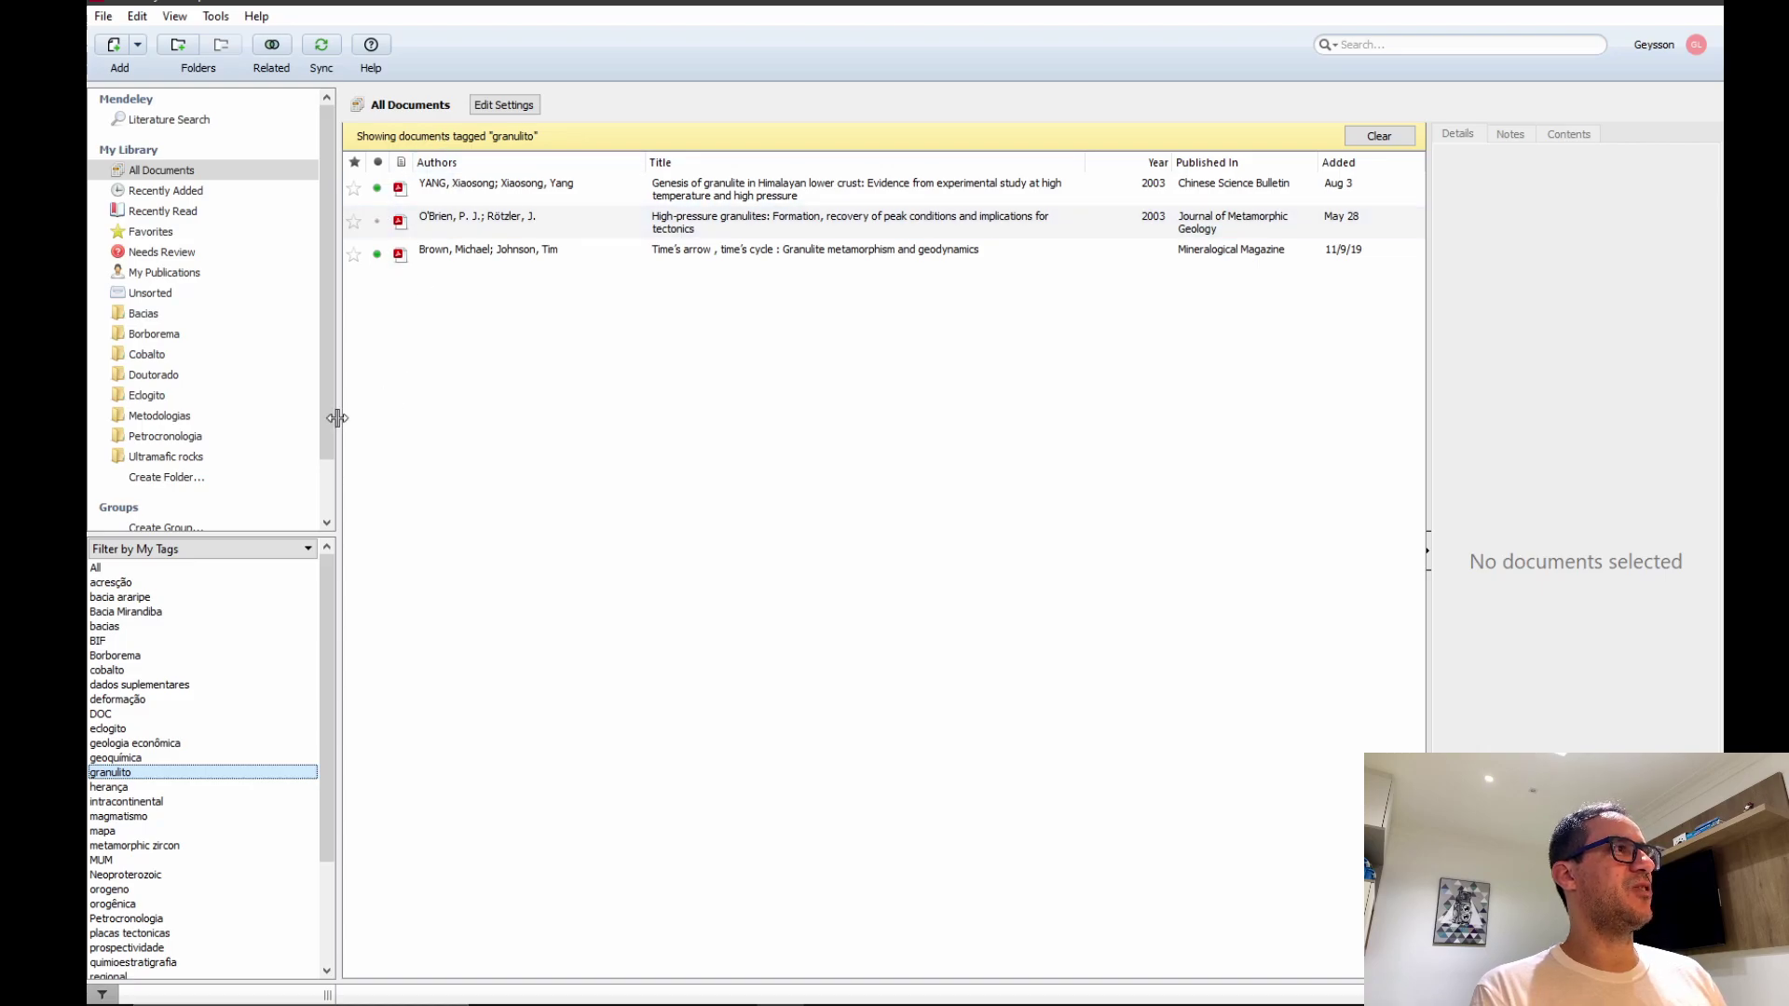
pyautogui.click(123, 876)
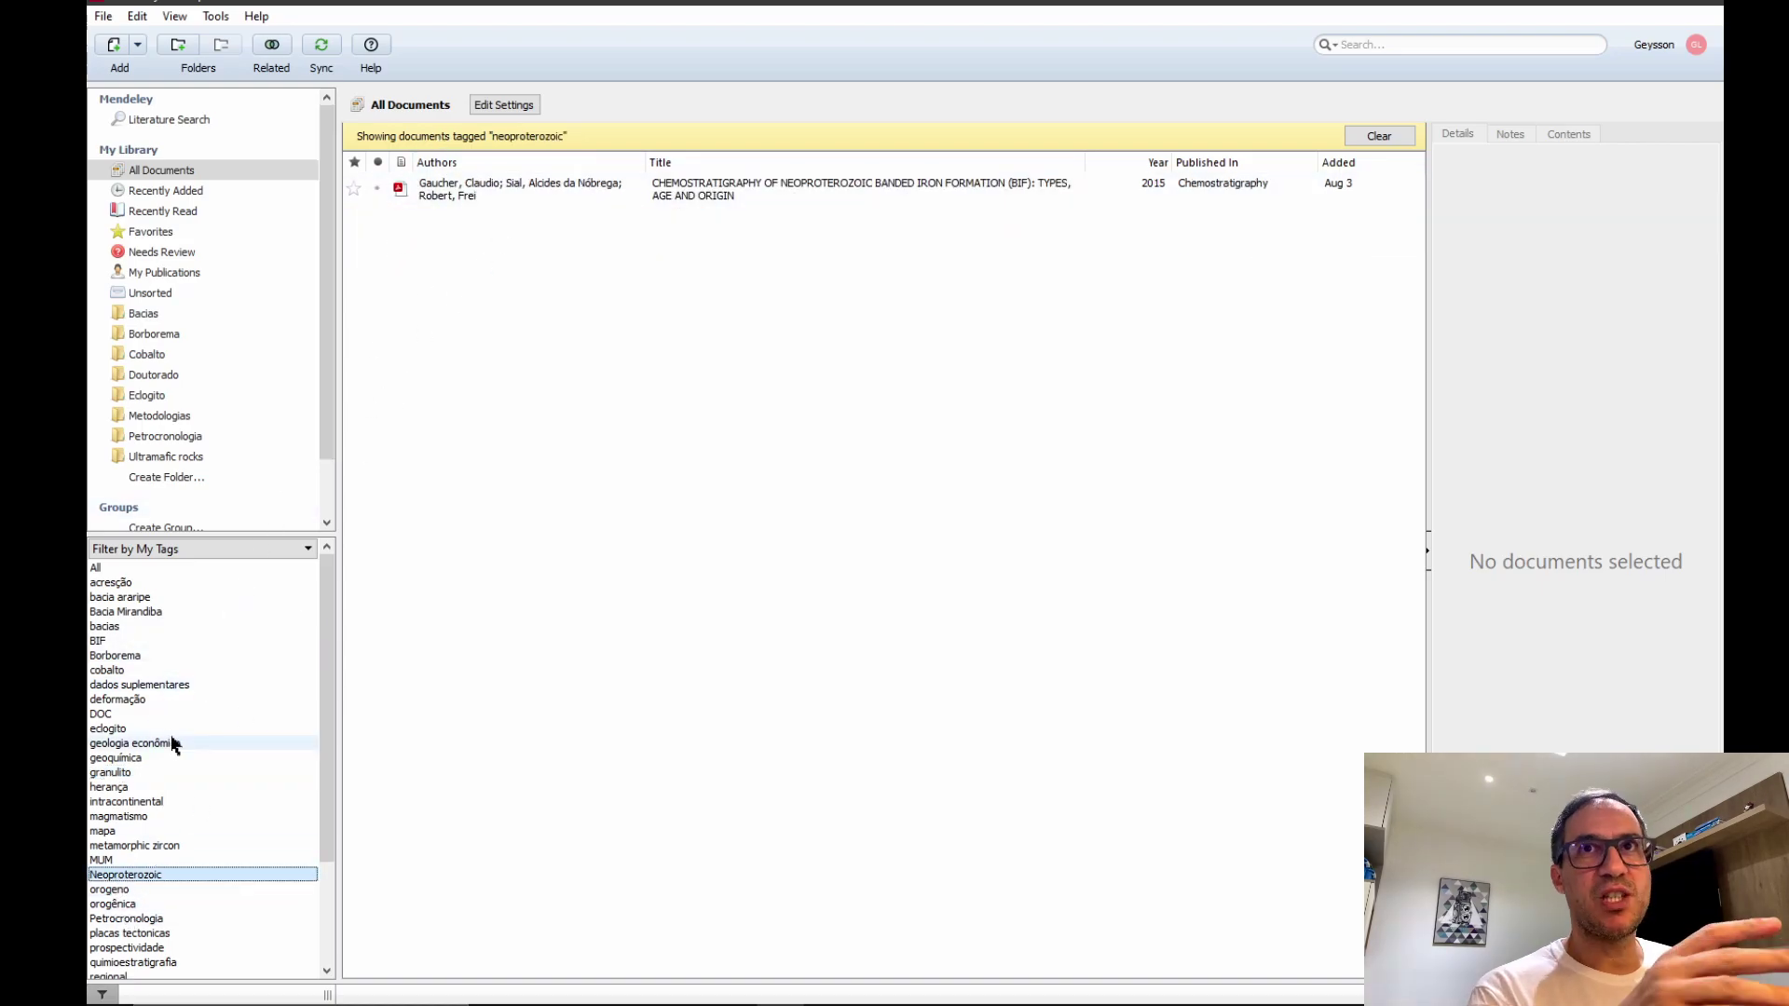
# - View the library filter by author keywords and return it to My Tags
pyautogui.click(107, 552)
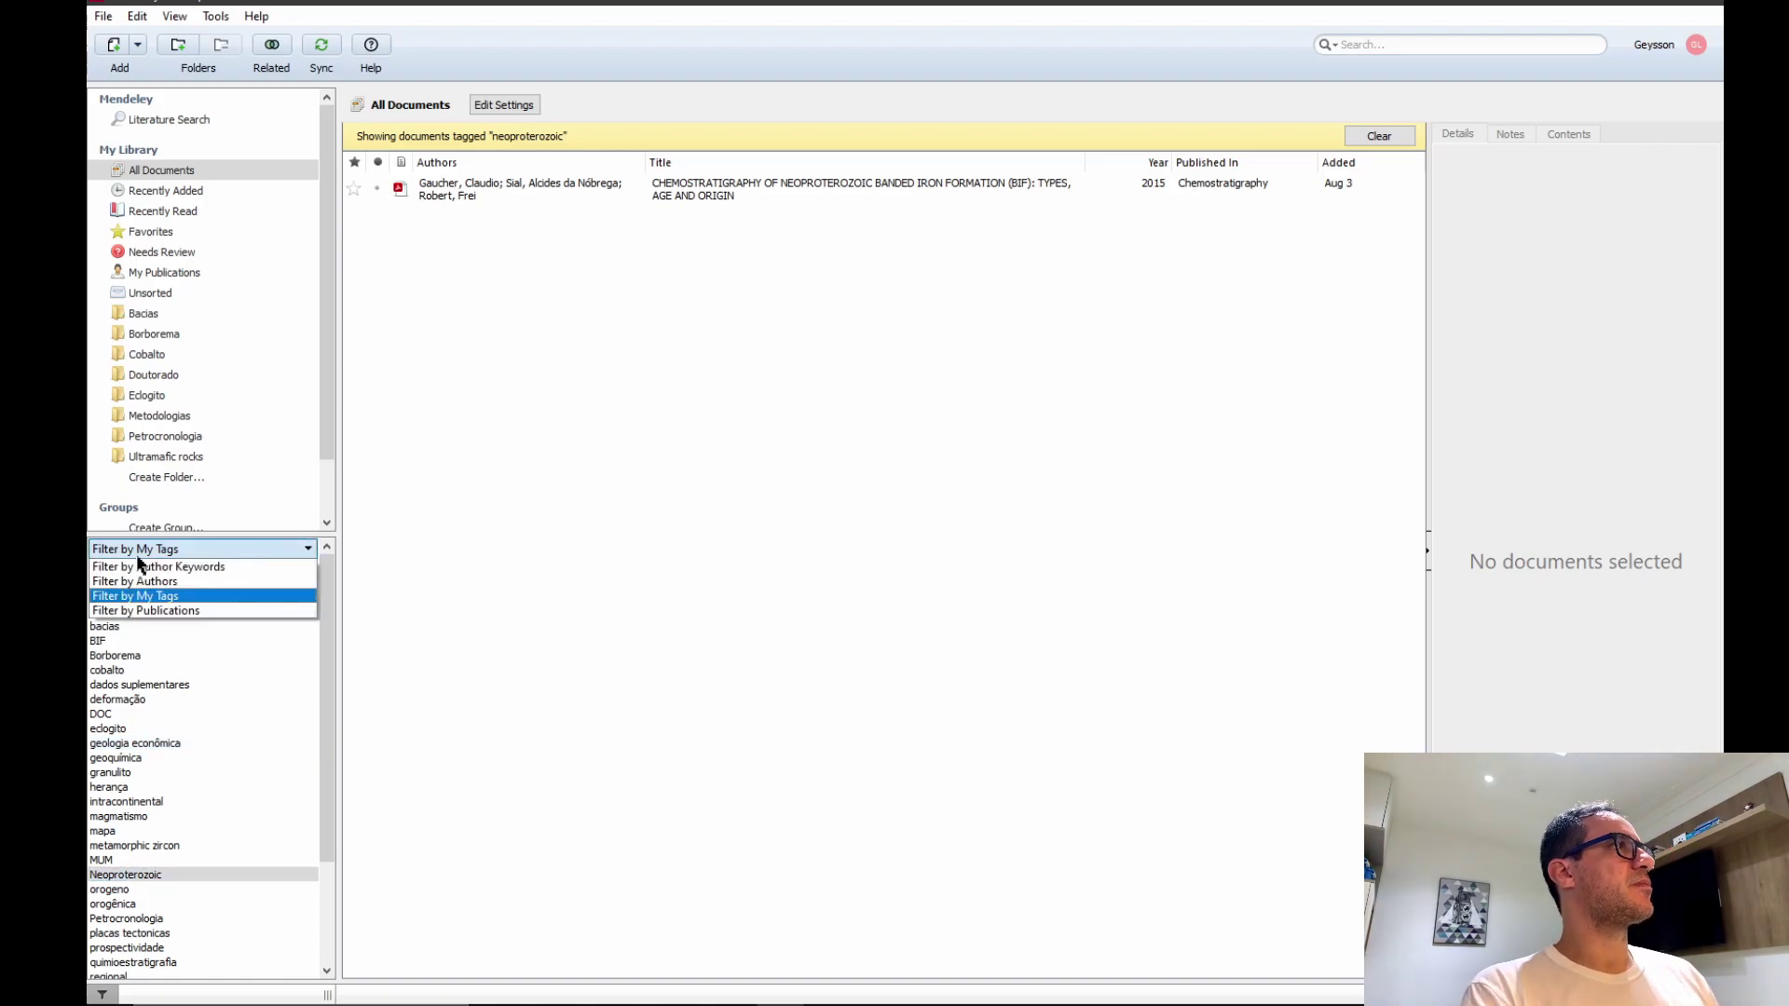
pyautogui.click(138, 559)
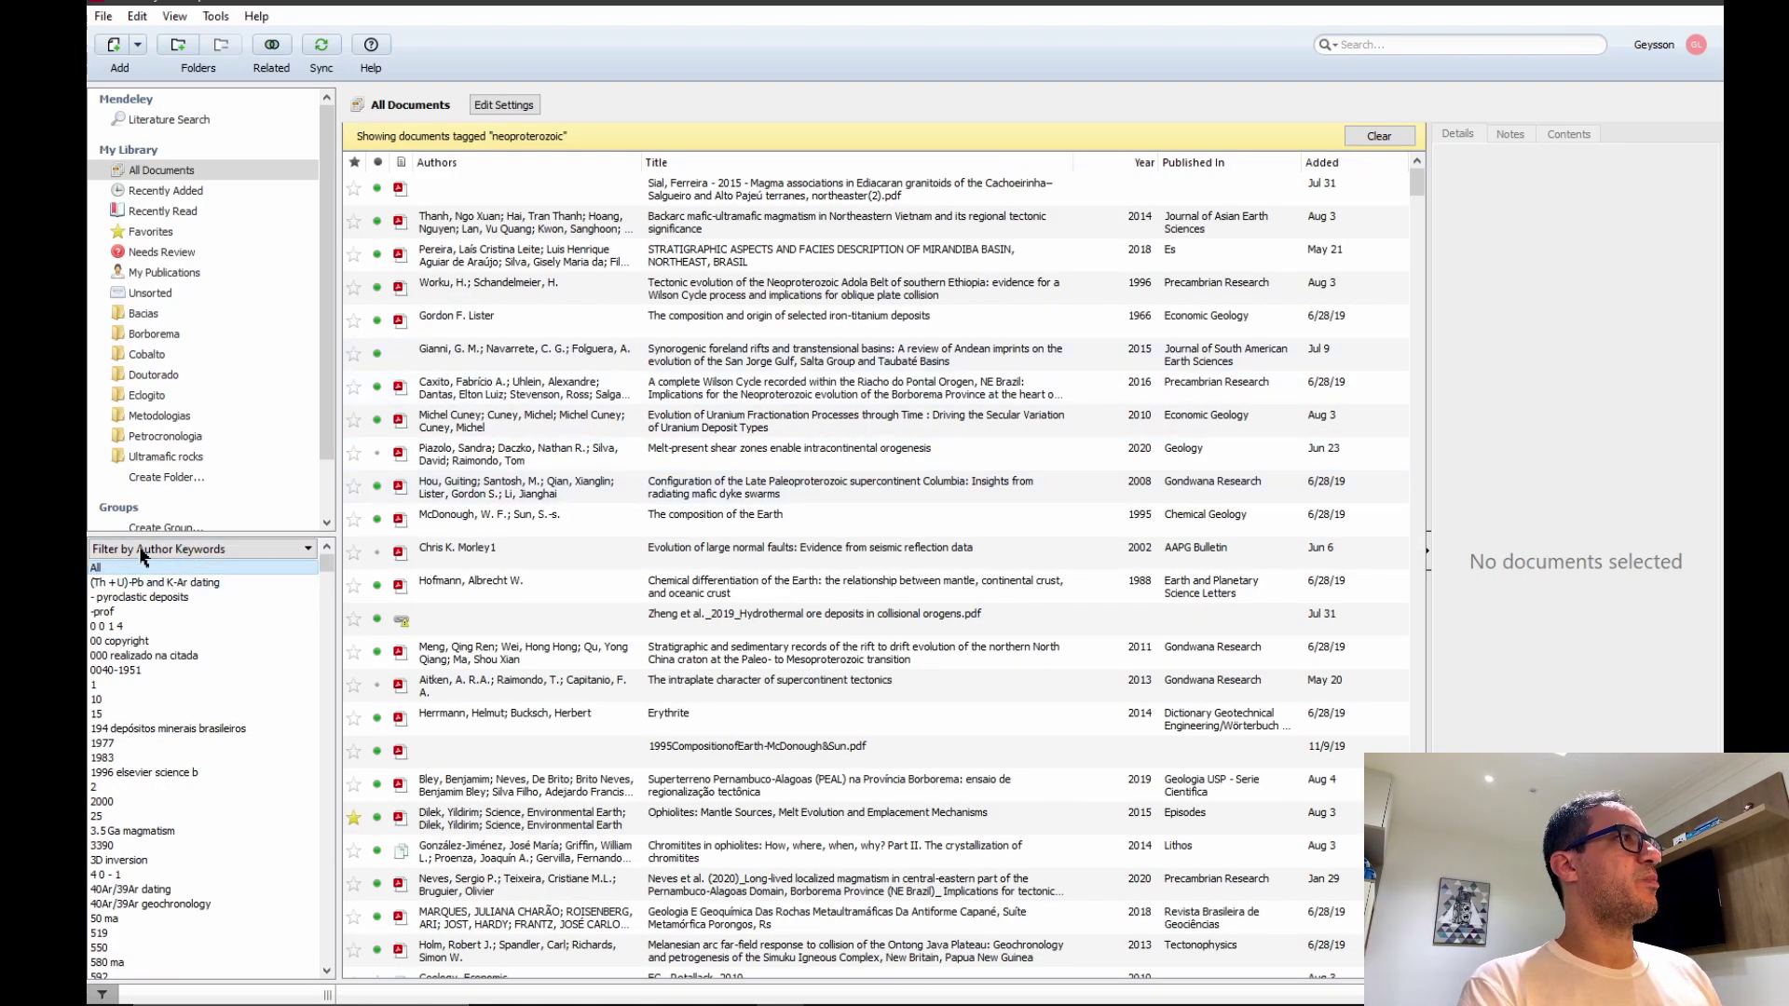
pyautogui.click(127, 551)
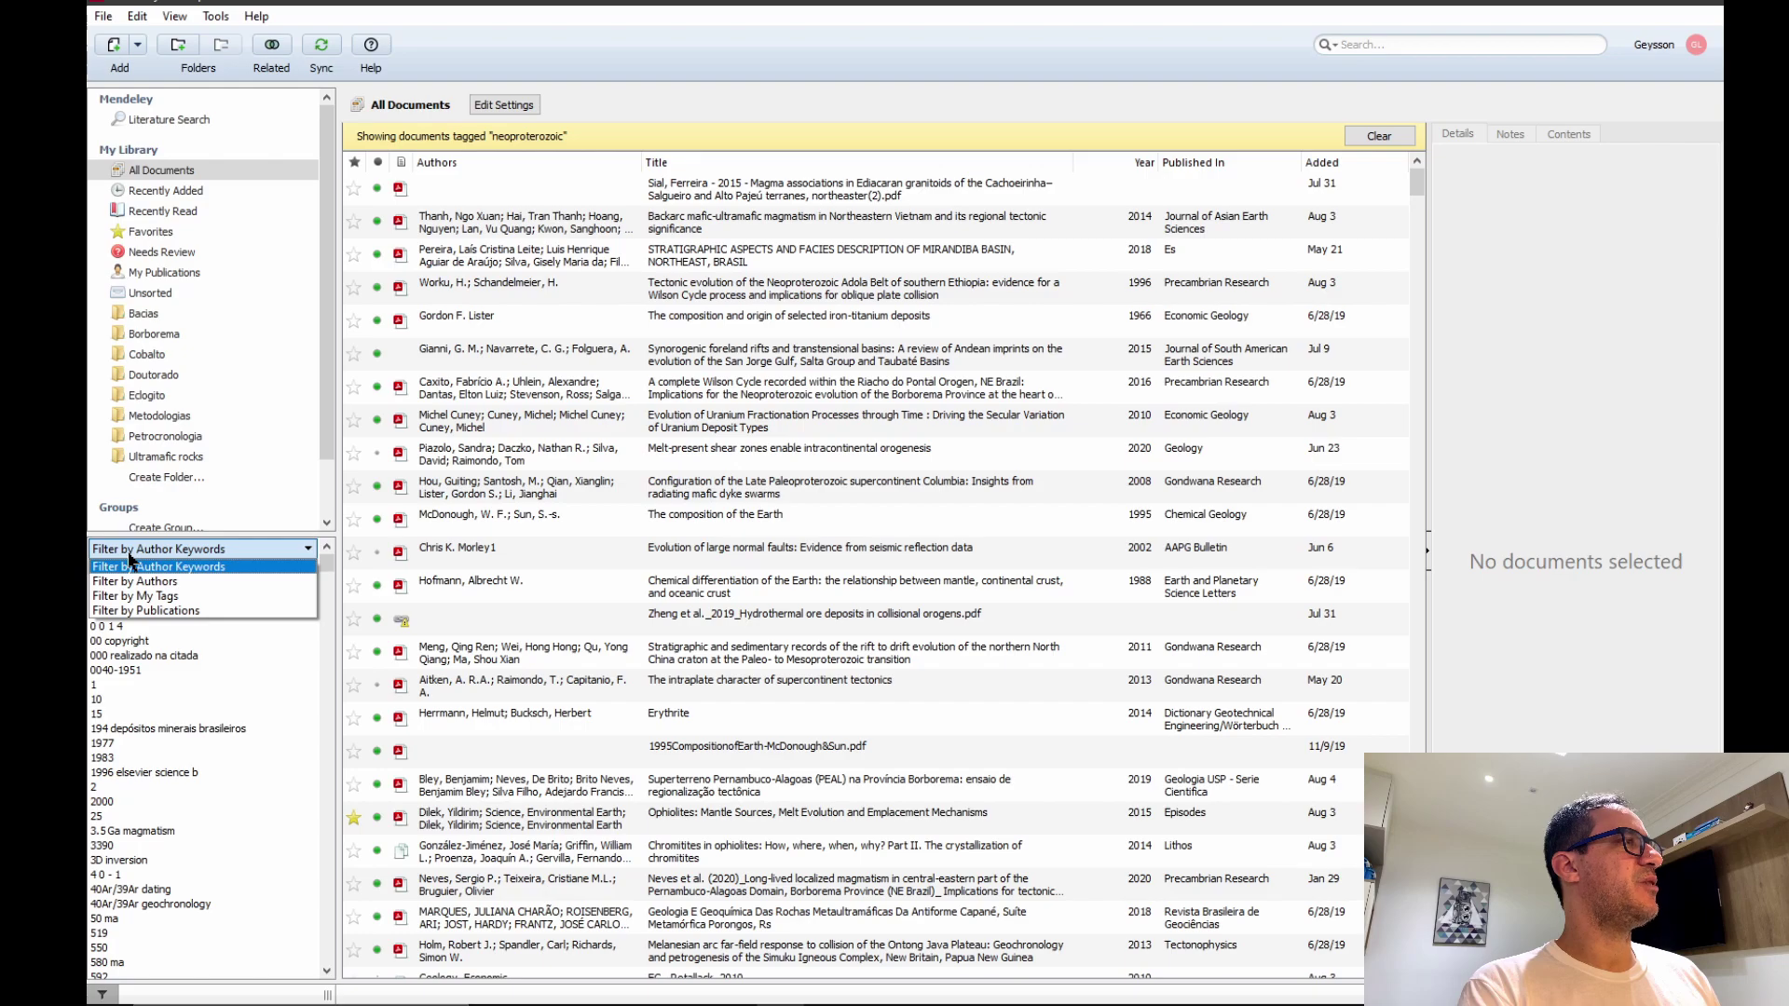
pyautogui.click(153, 596)
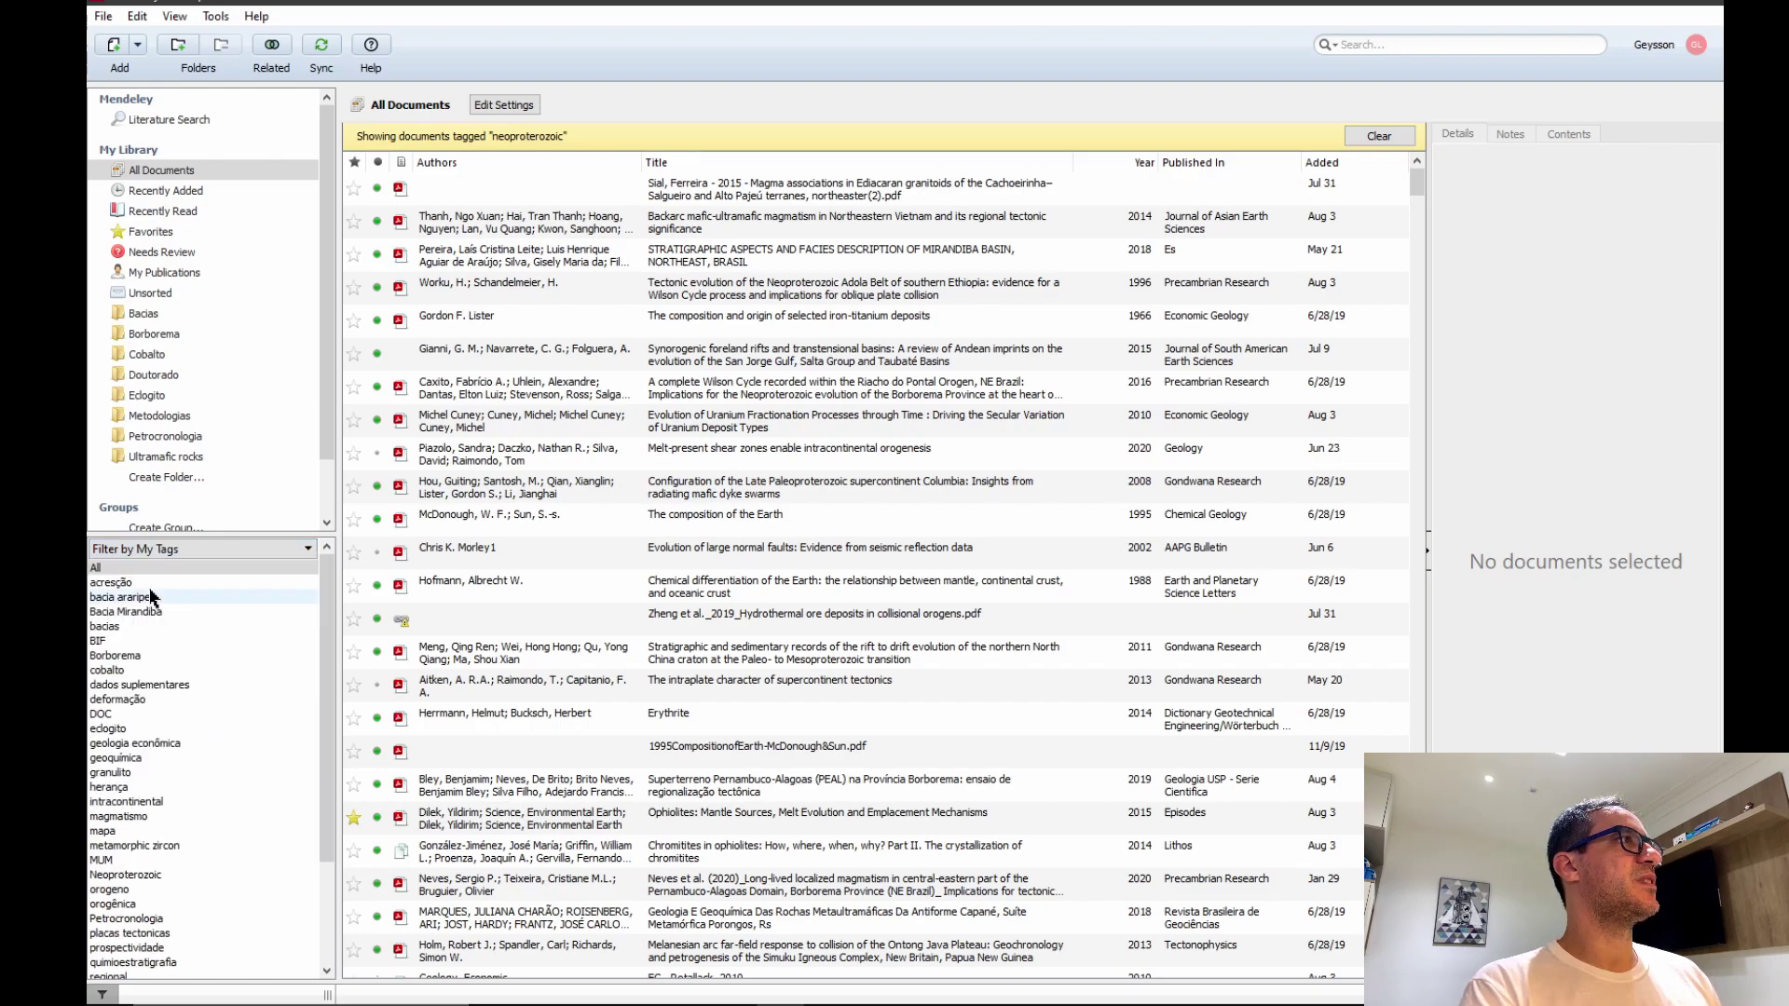
# - Clear the tag filter and sort all documents by date added, newest first
pyautogui.click(1380, 136)
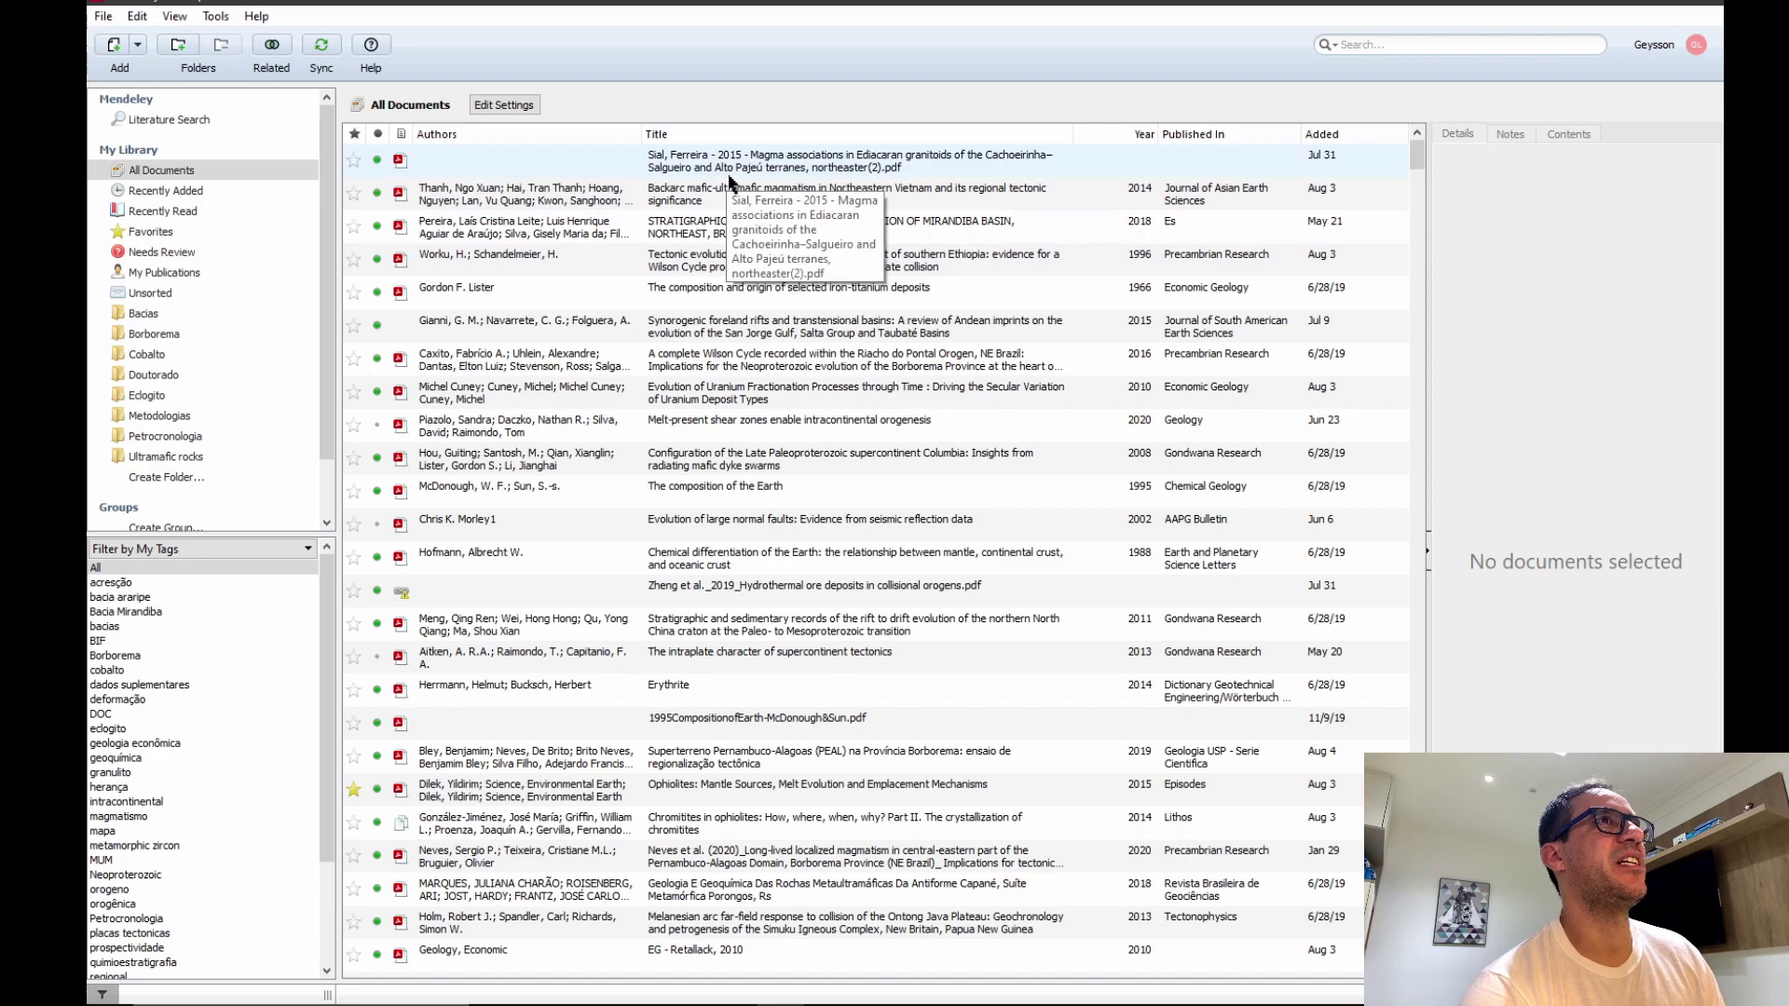
pyautogui.click(1316, 135)
pyautogui.click(1314, 135)
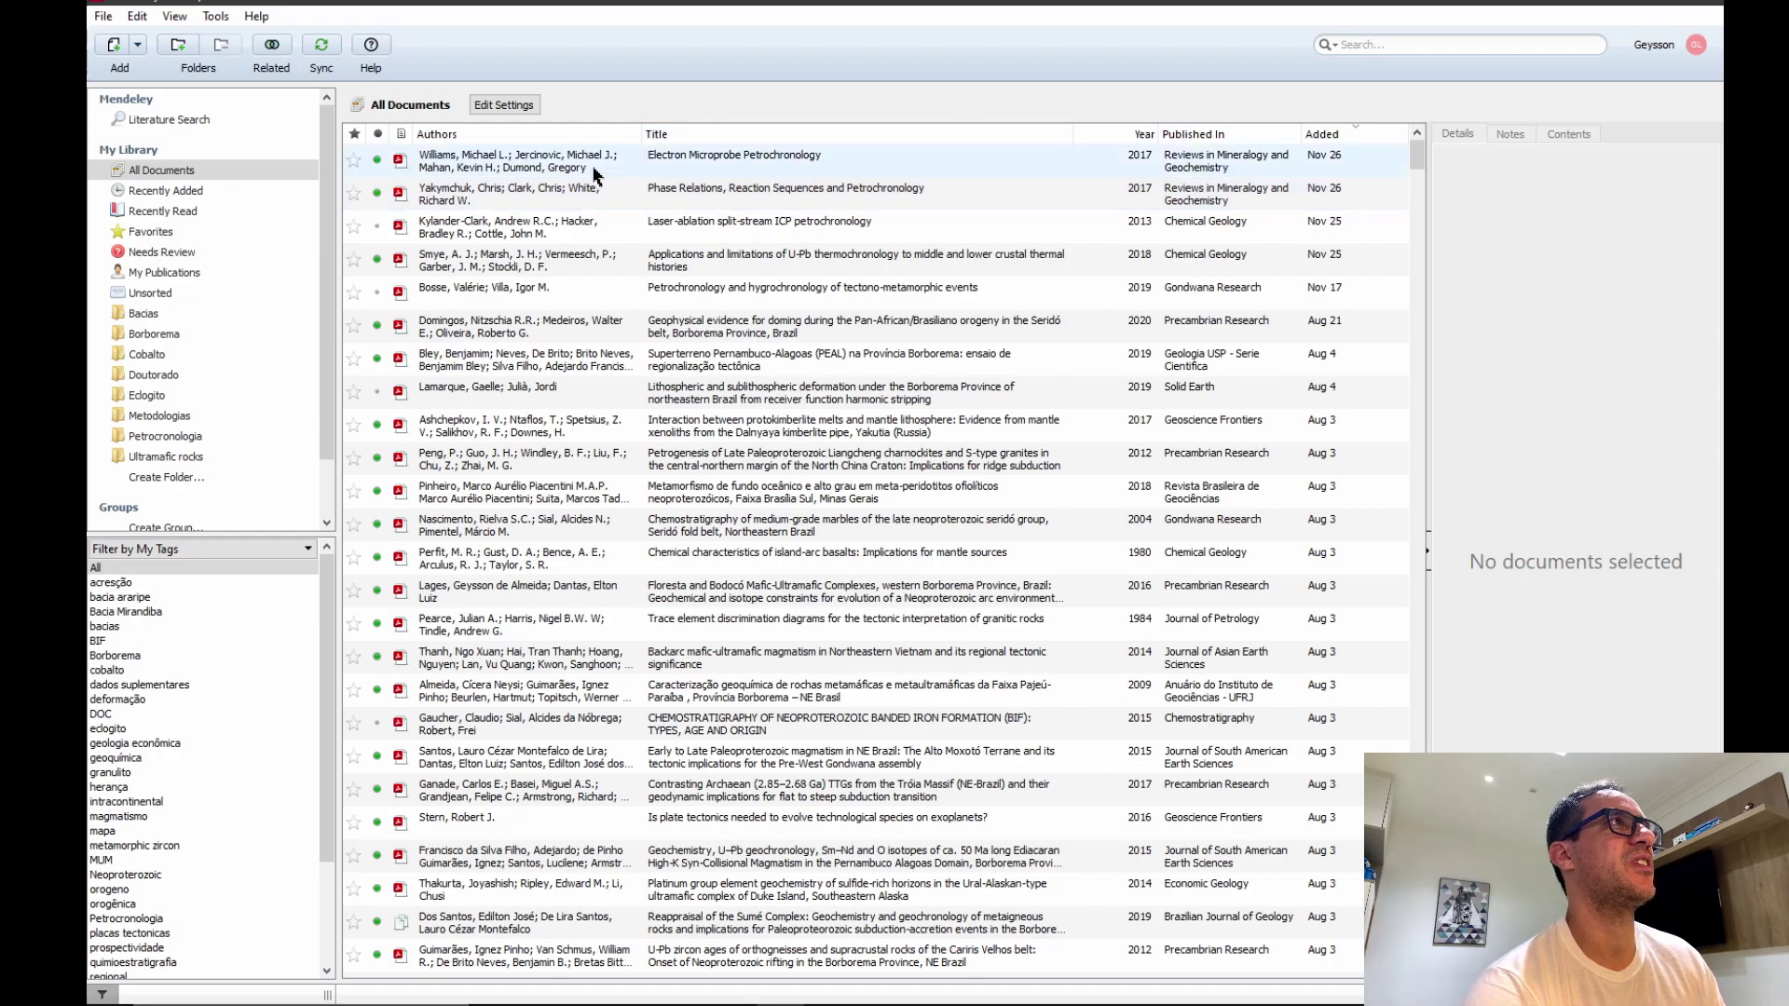
# - View the "Electron Microprobe Petrochronology" article in the built-in reader and in the external PDF viewer, closing each one
pyautogui.doubleClick(676, 166)
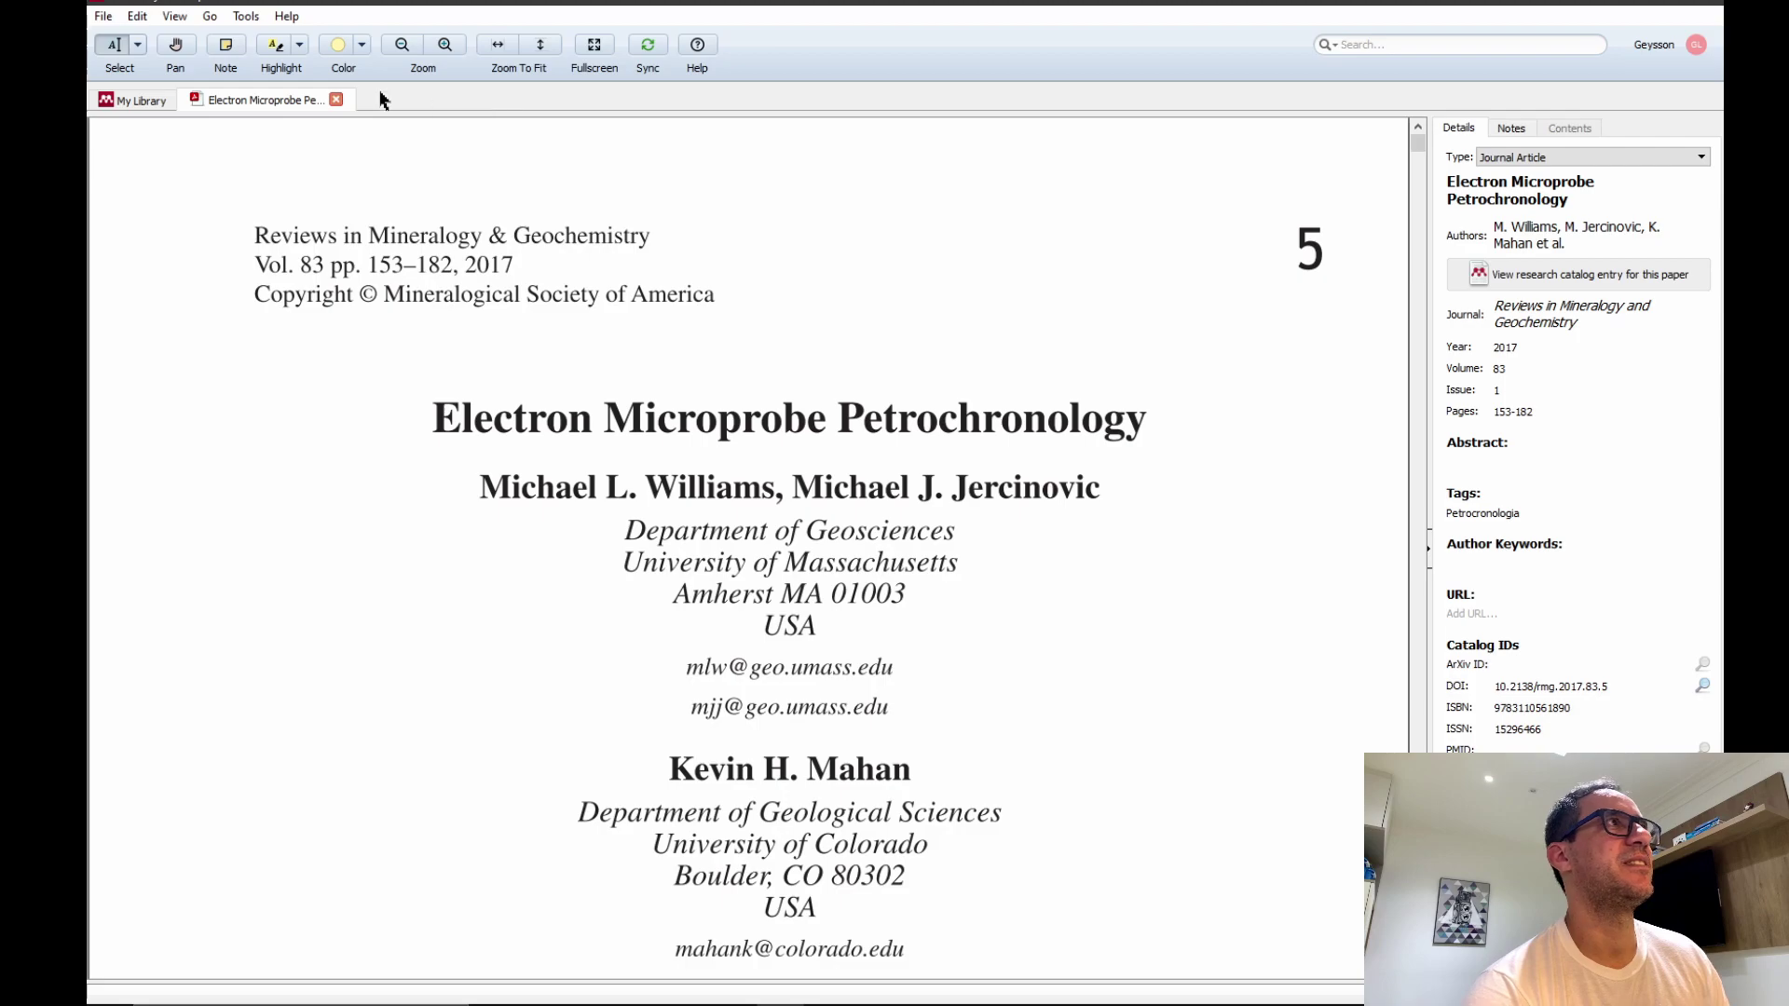
pyautogui.click(336, 99)
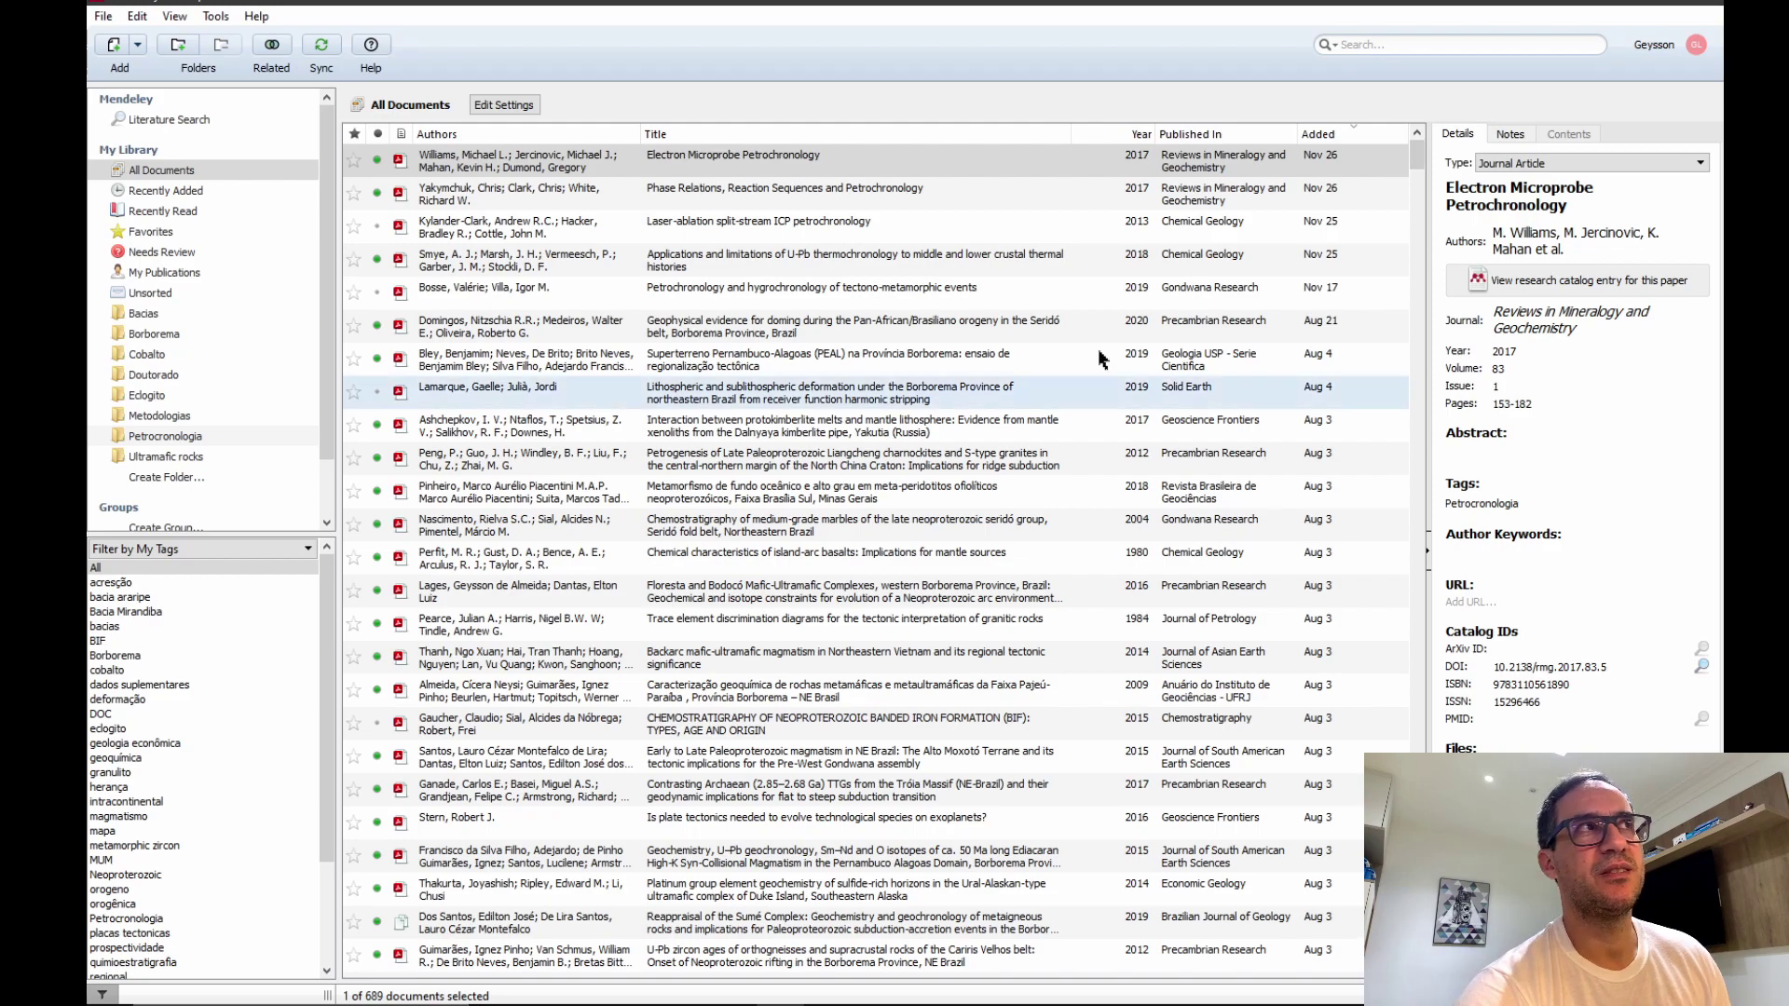
pyautogui.rightClick(717, 163)
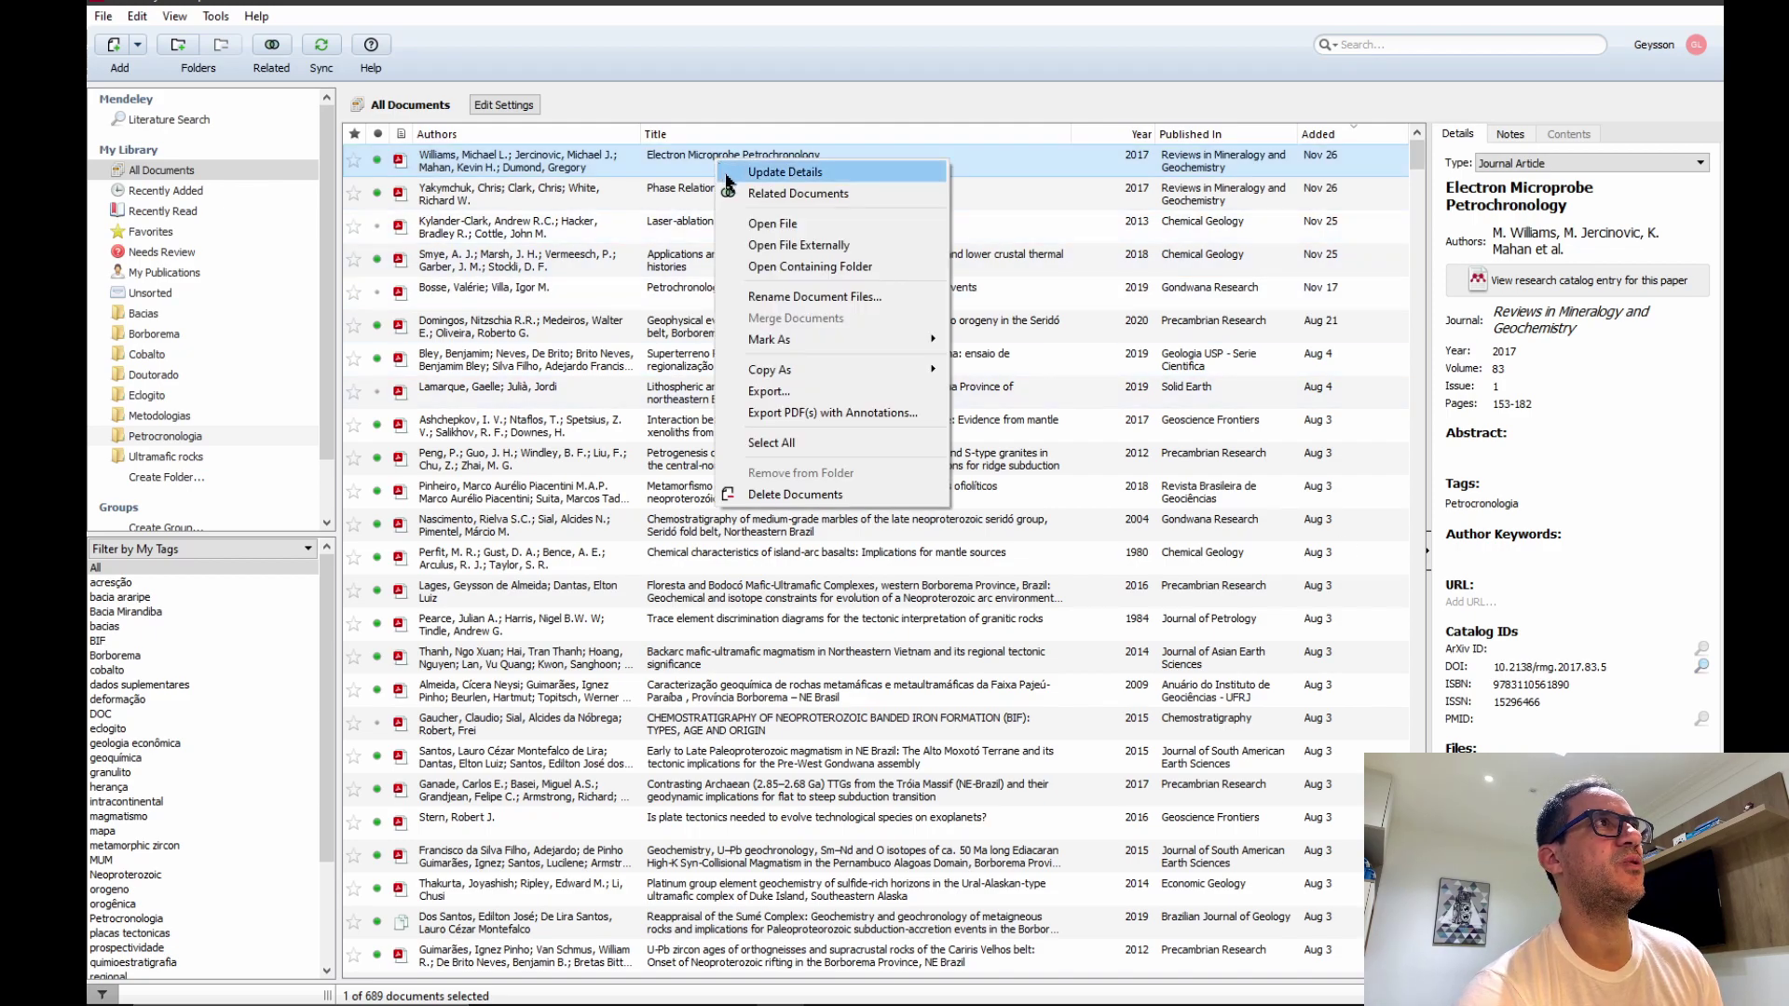
pyautogui.click(799, 246)
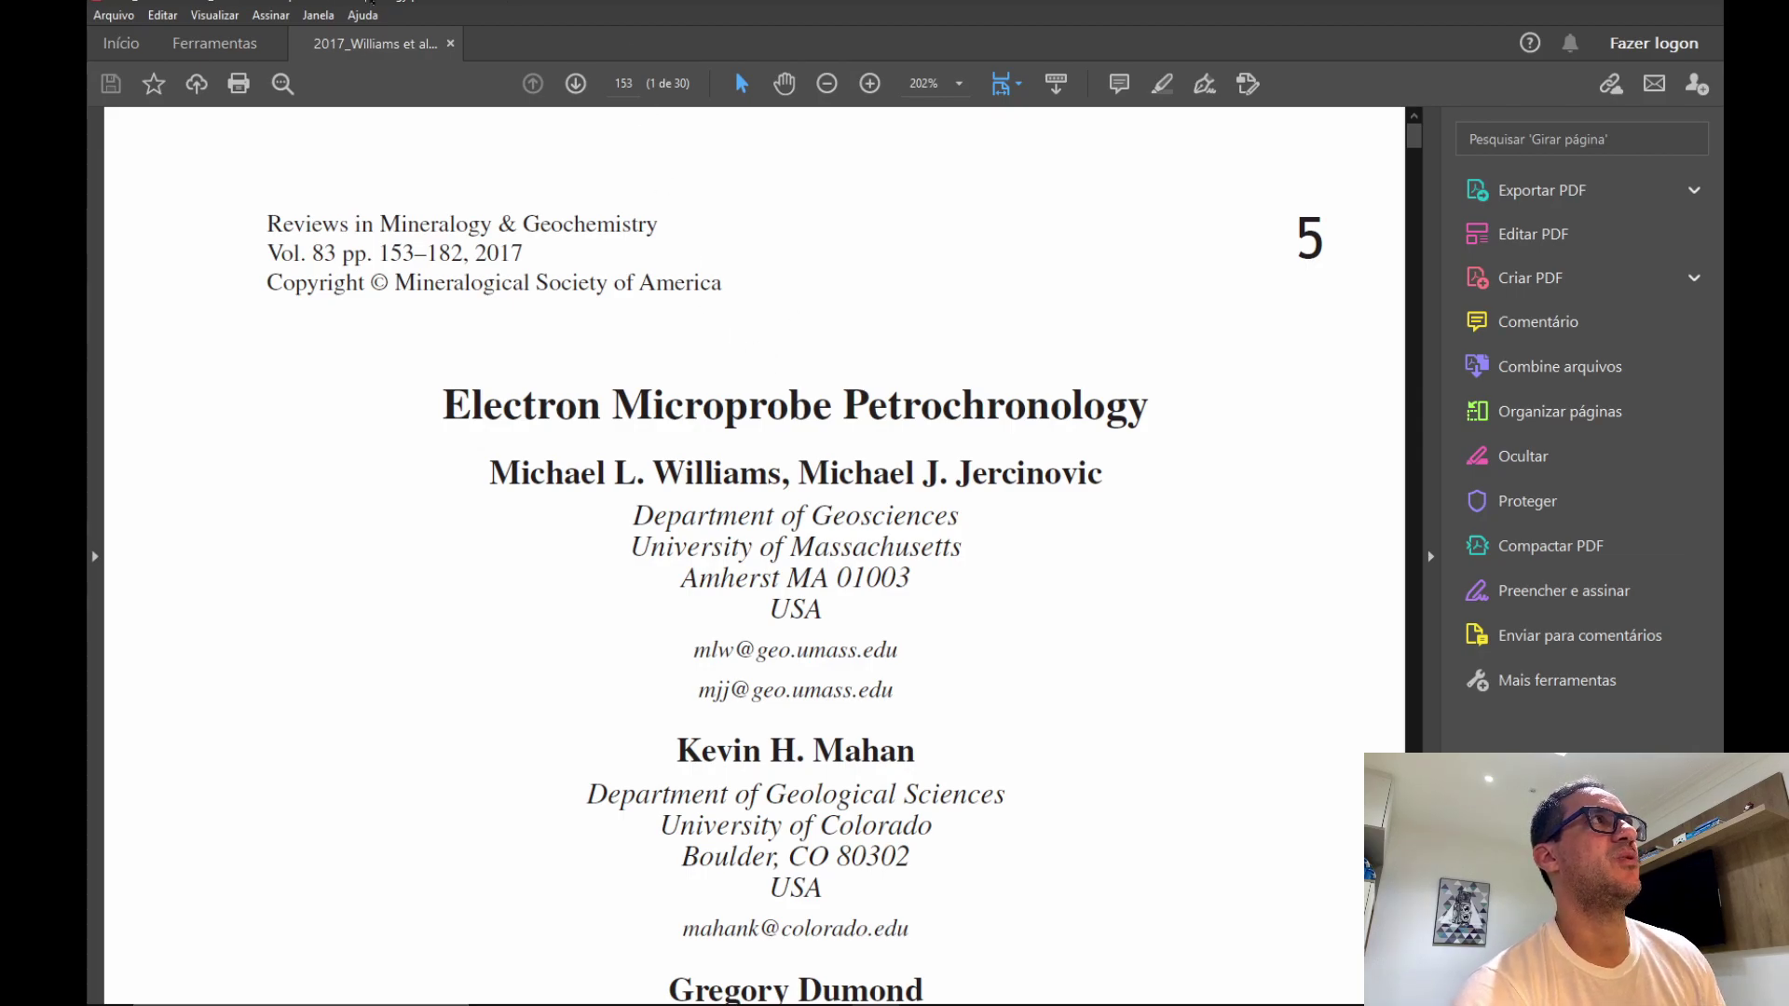
pyautogui.click(1696, 4)
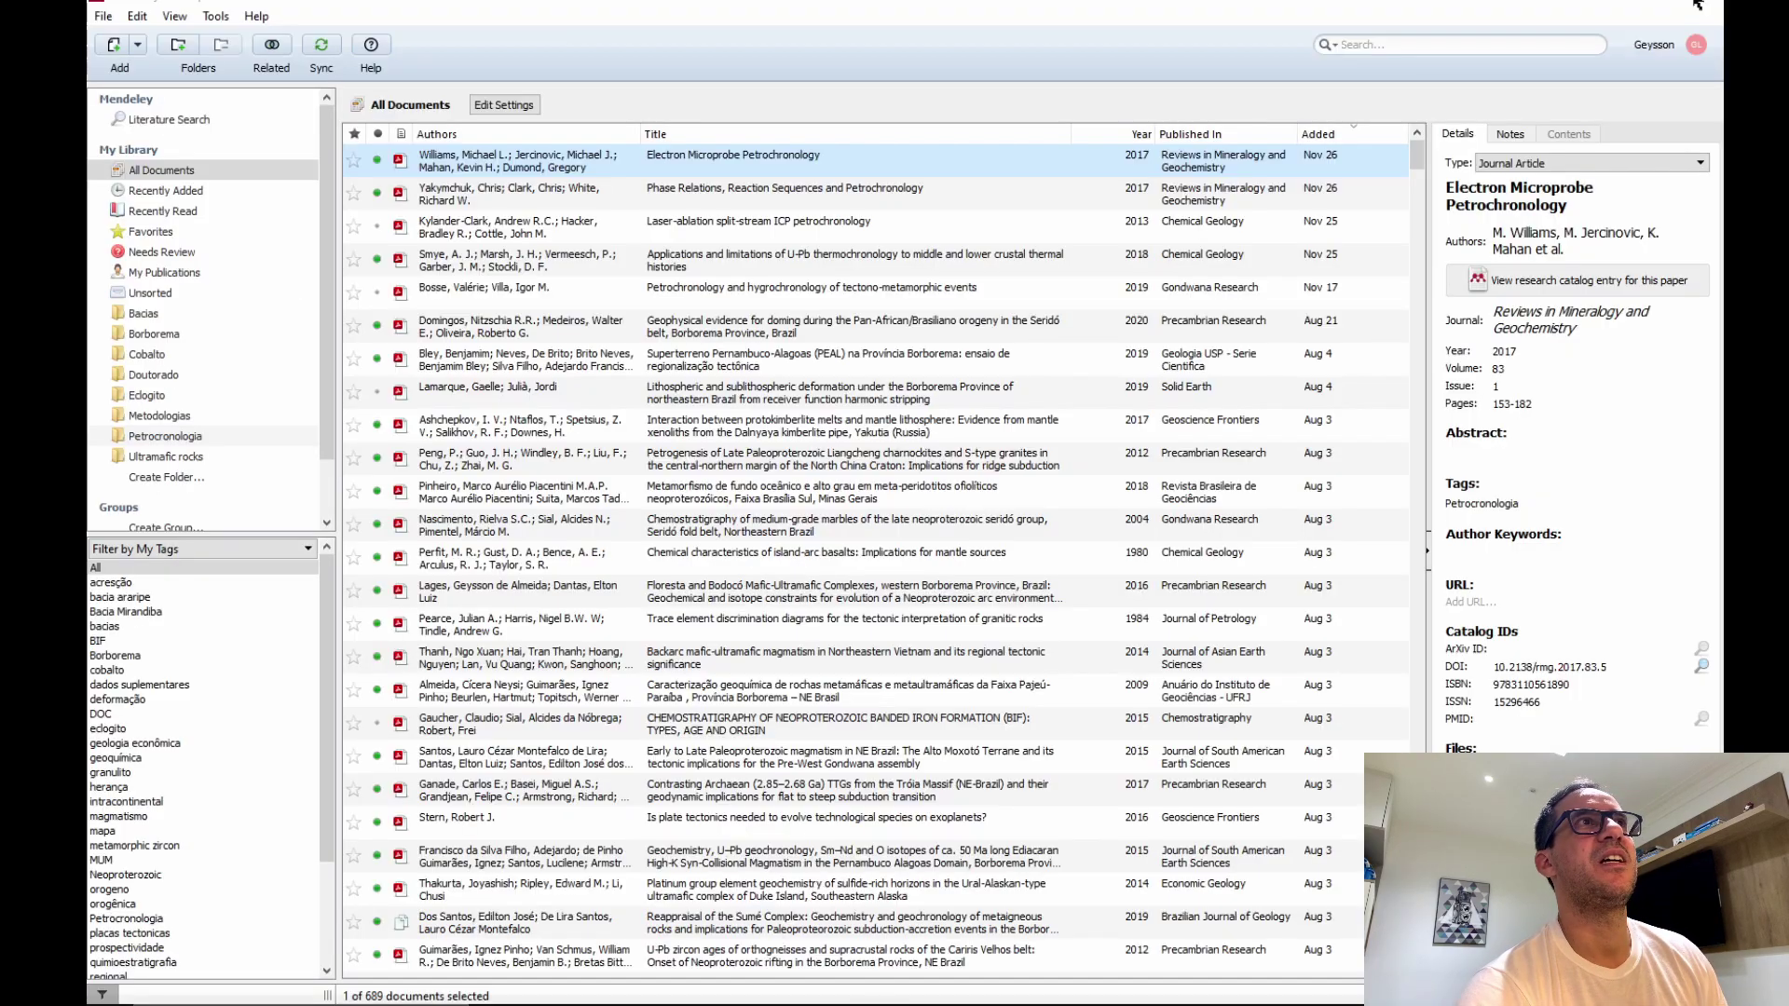
# - Reopen "Electron Microprobe Petrochronology" in the built-in reader, move to a page near the middle and close the article
pyautogui.doubleClick(725, 155)
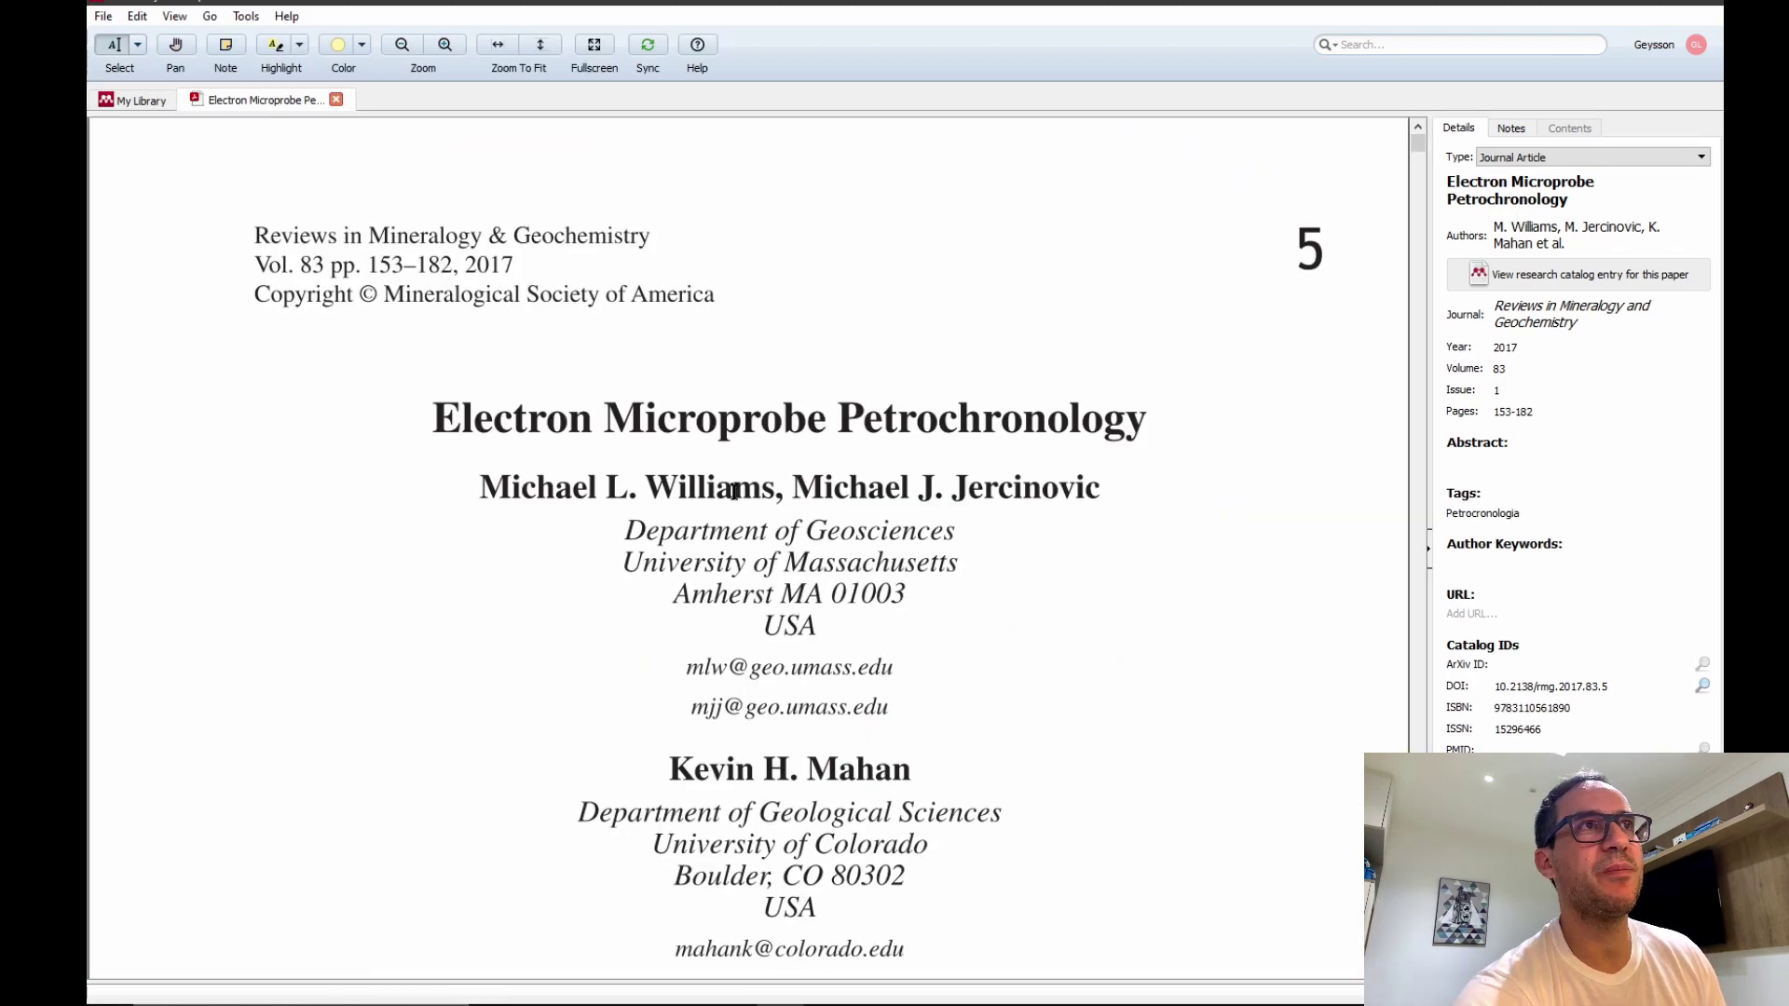
pyautogui.moveTo(1416, 145); pyautogui.dragTo(1418, 524)
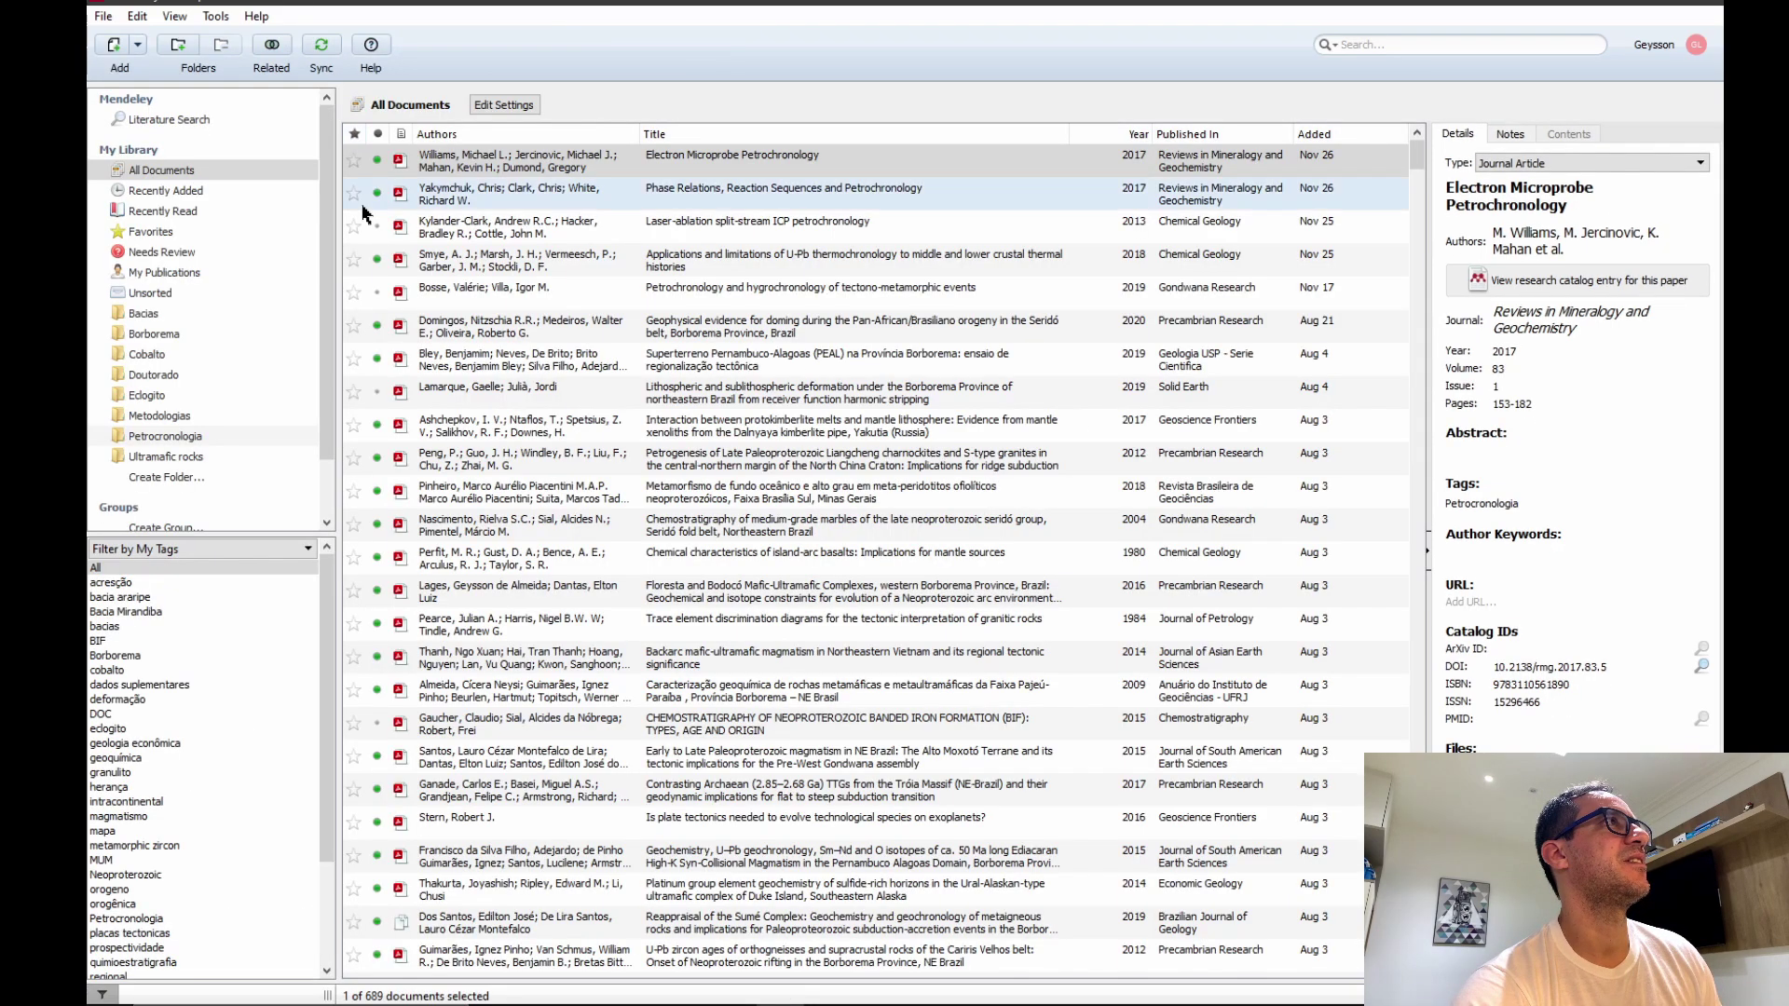
pyautogui.click(337, 99)
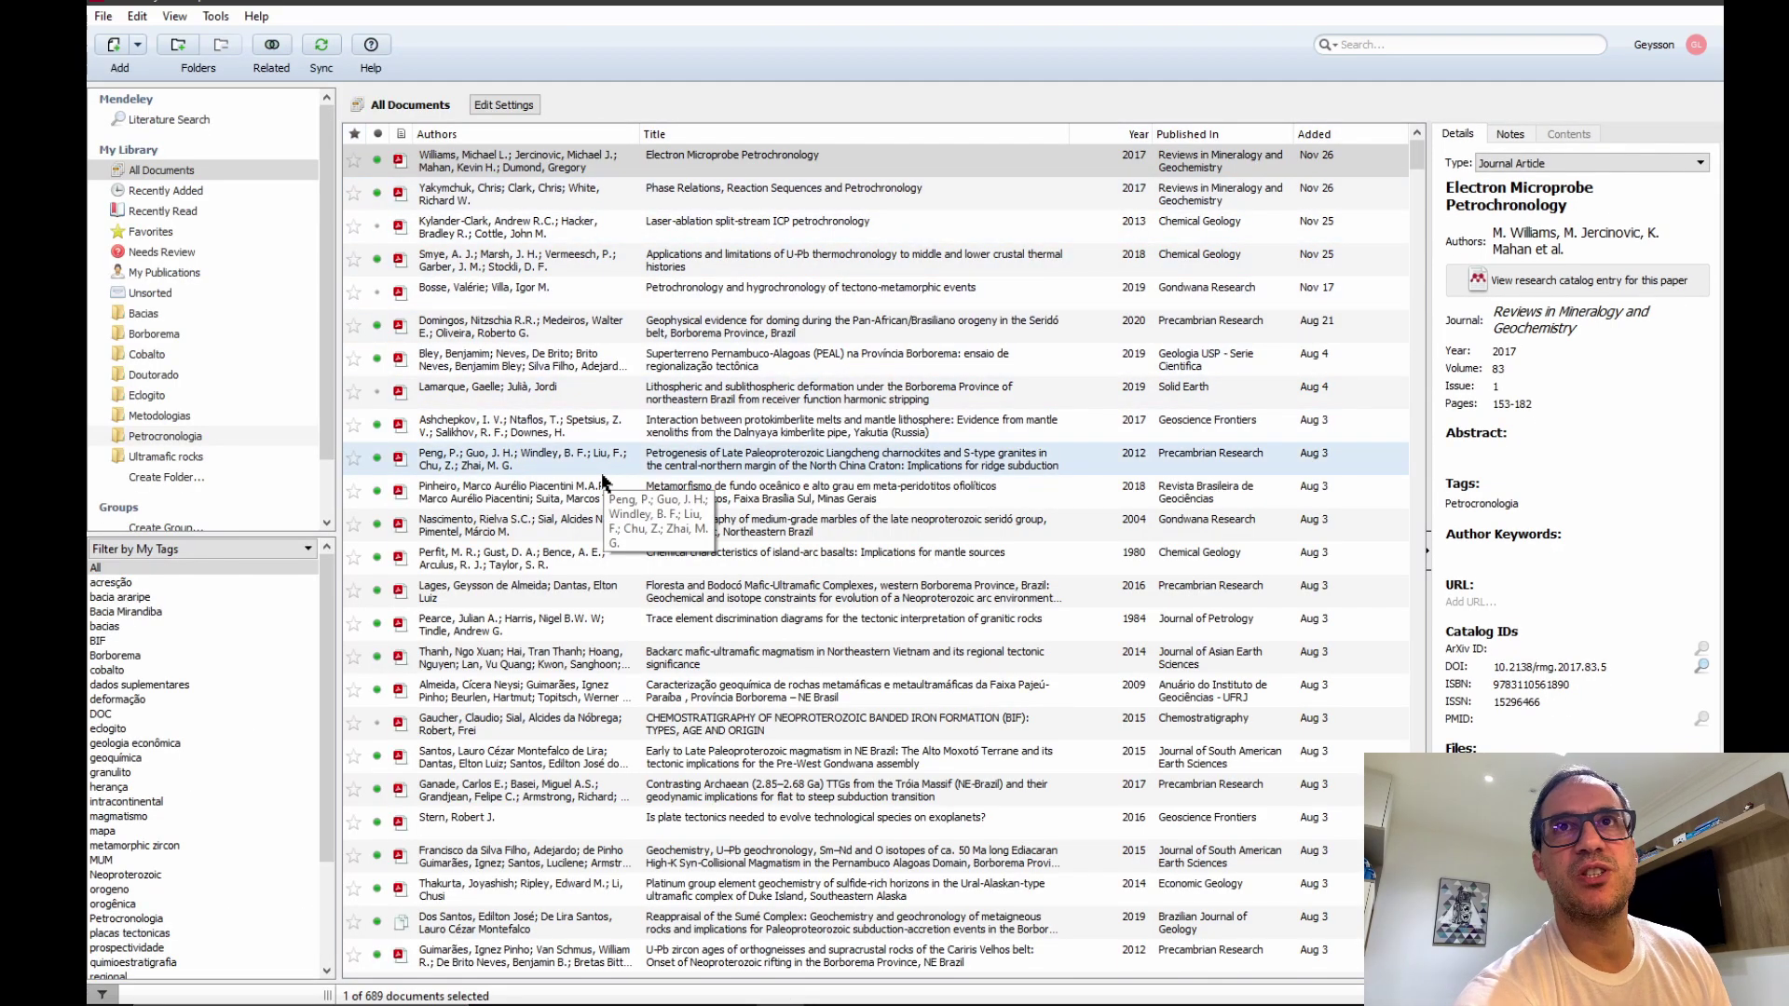
# - Reopen "Electron Microprobe Petrochronology" and highlight the passage on page 166 from "Sample S32D" to "Note that"
pyautogui.doubleClick(673, 168)
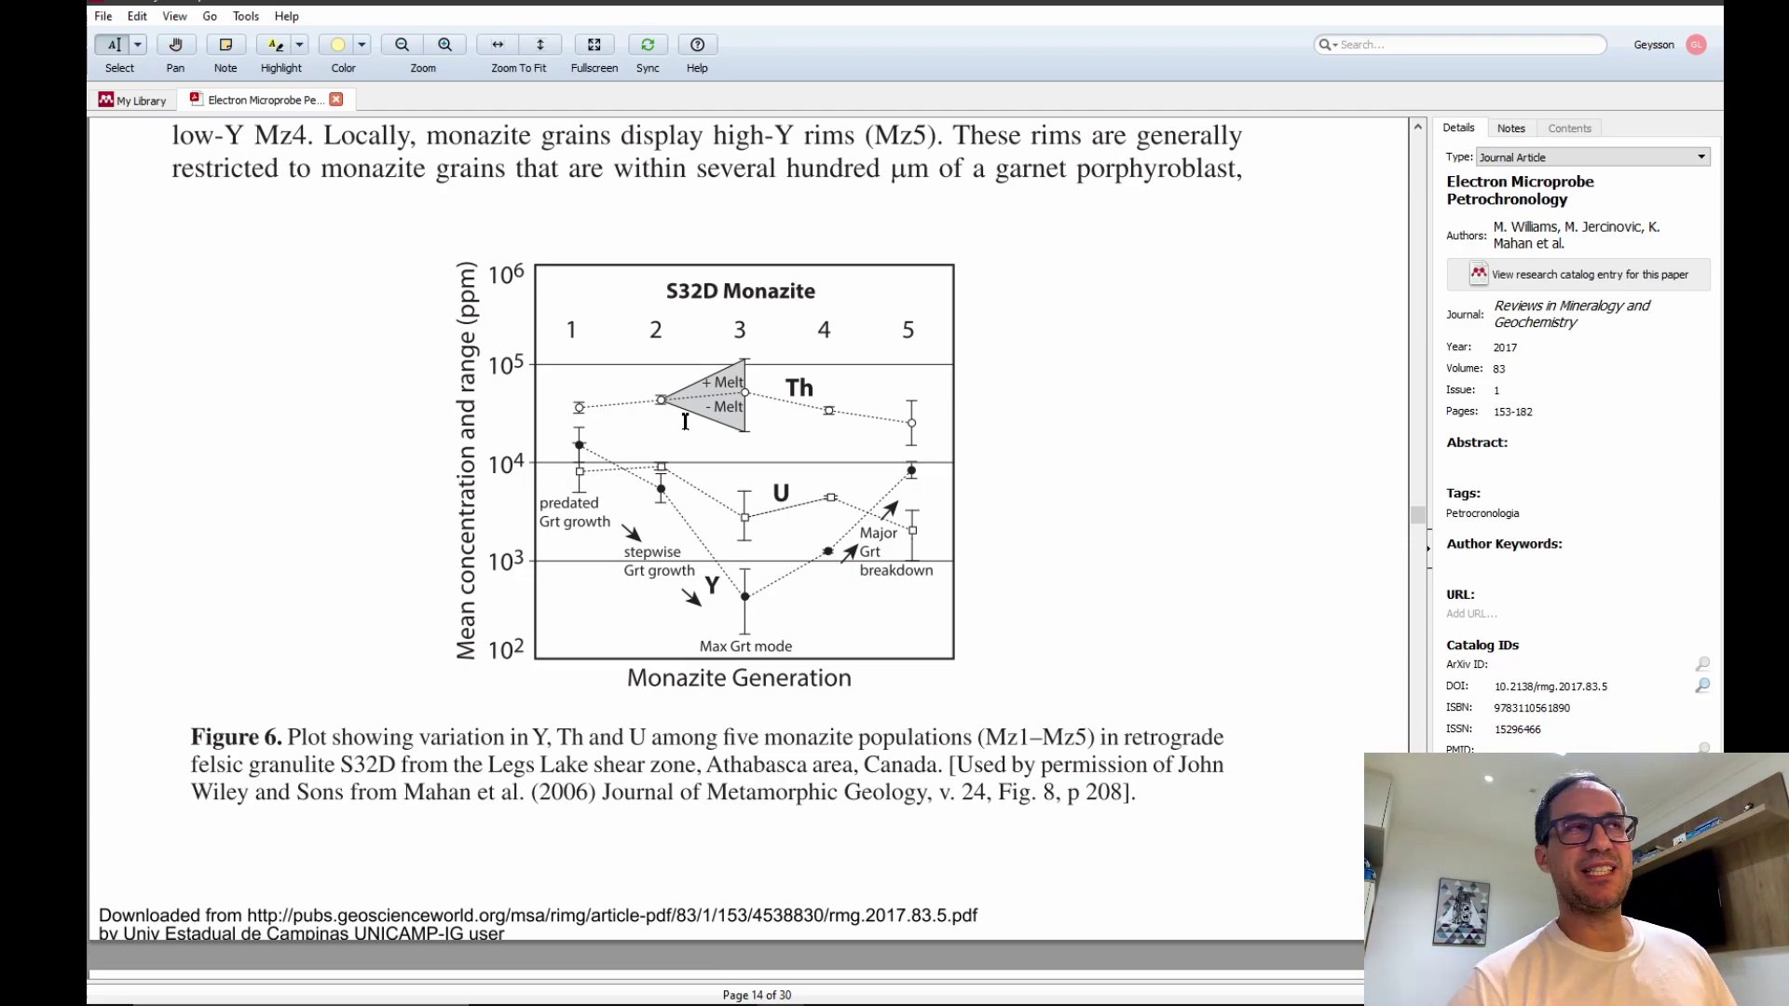
pyautogui.scroll(-5, 382, 270)
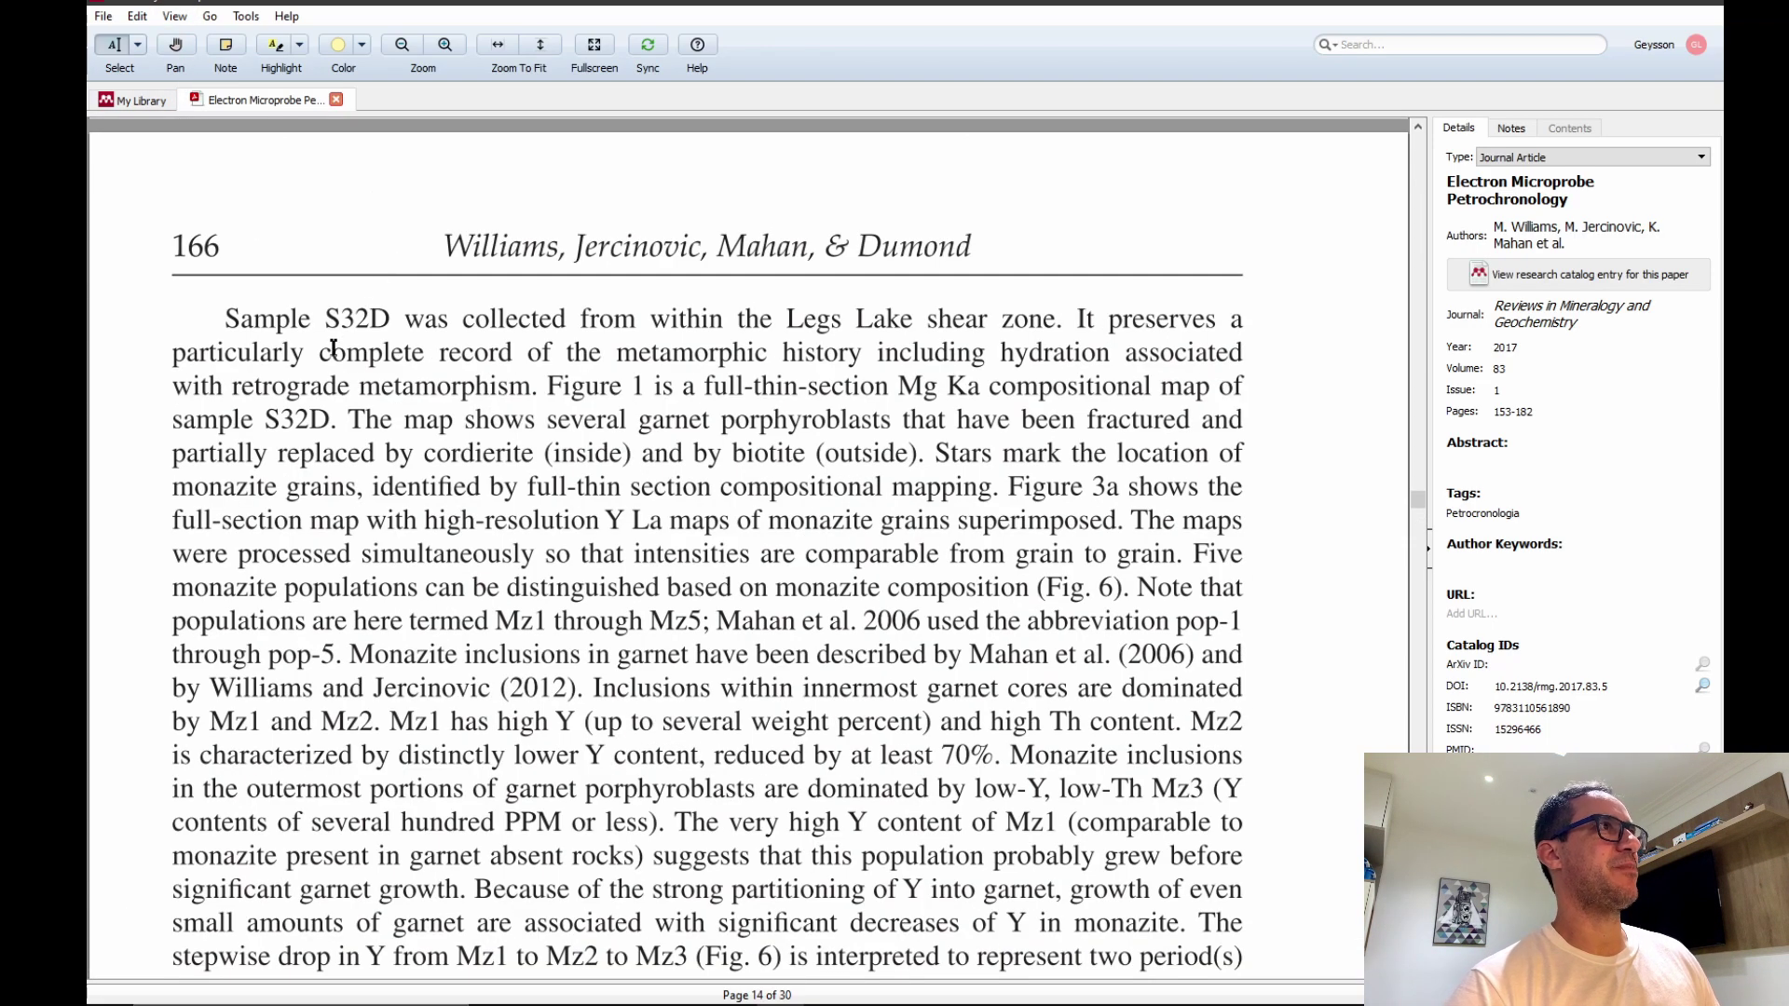
pyautogui.moveTo(213, 321); pyautogui.dragTo(1239, 590)
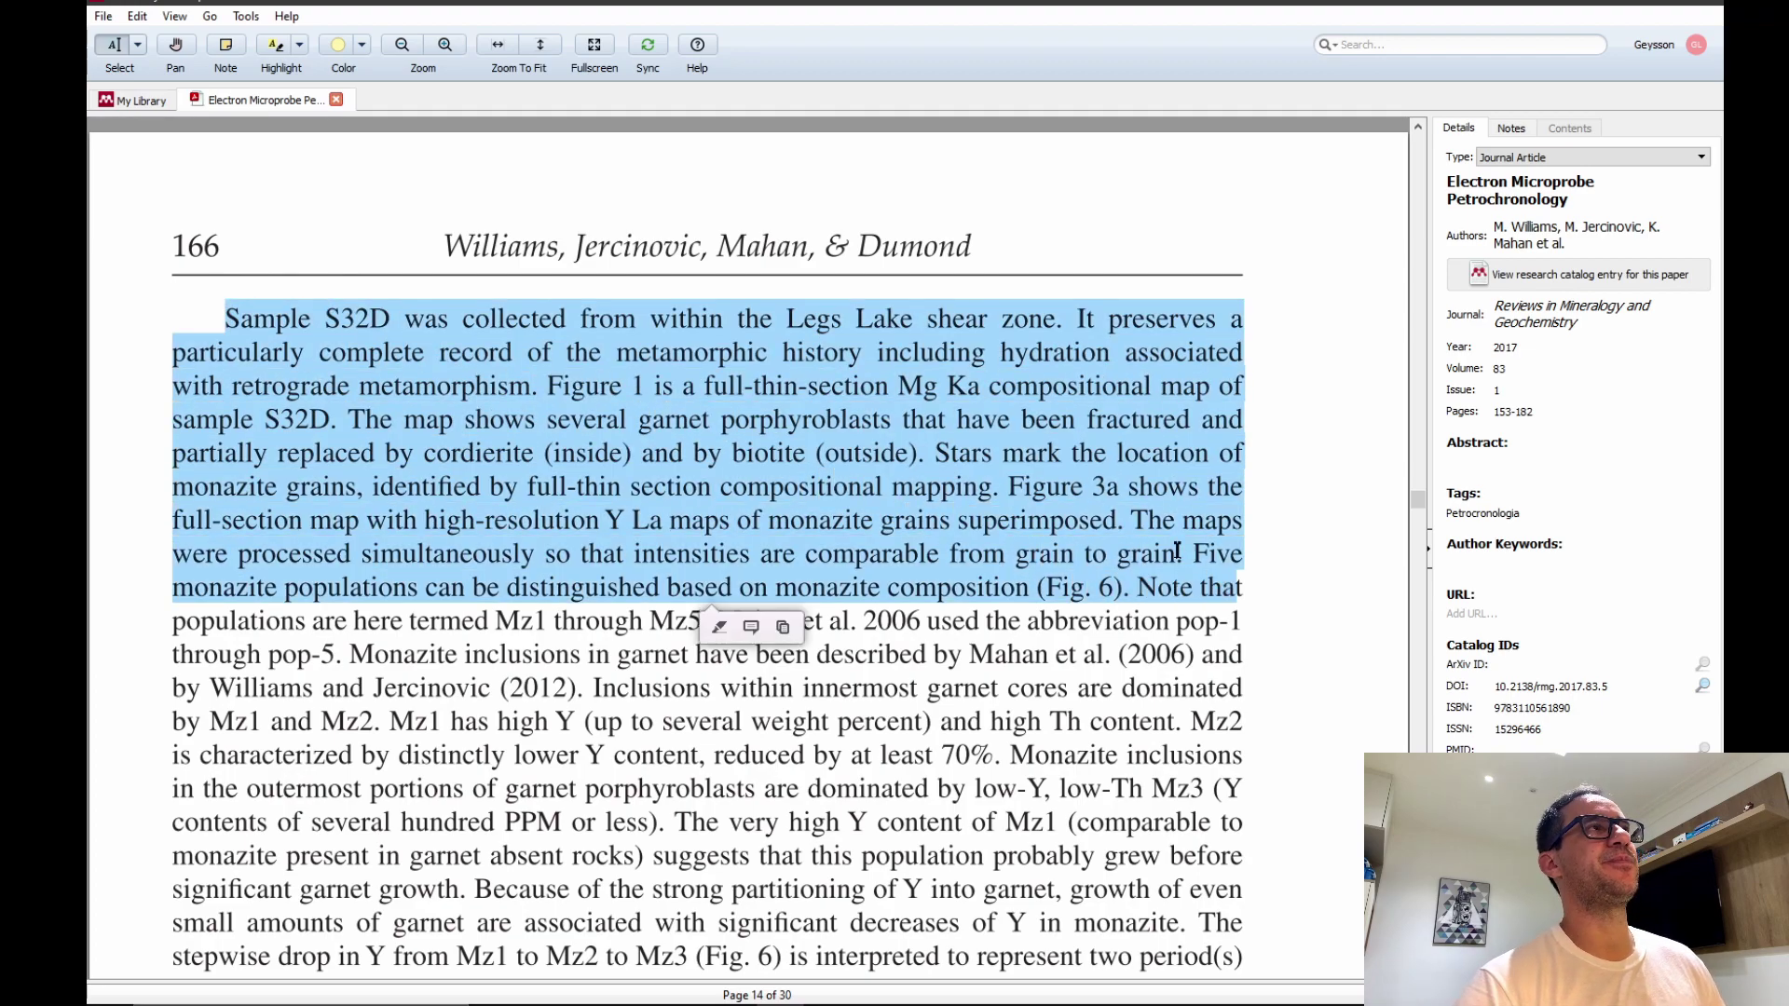
pyautogui.click(267, 50)
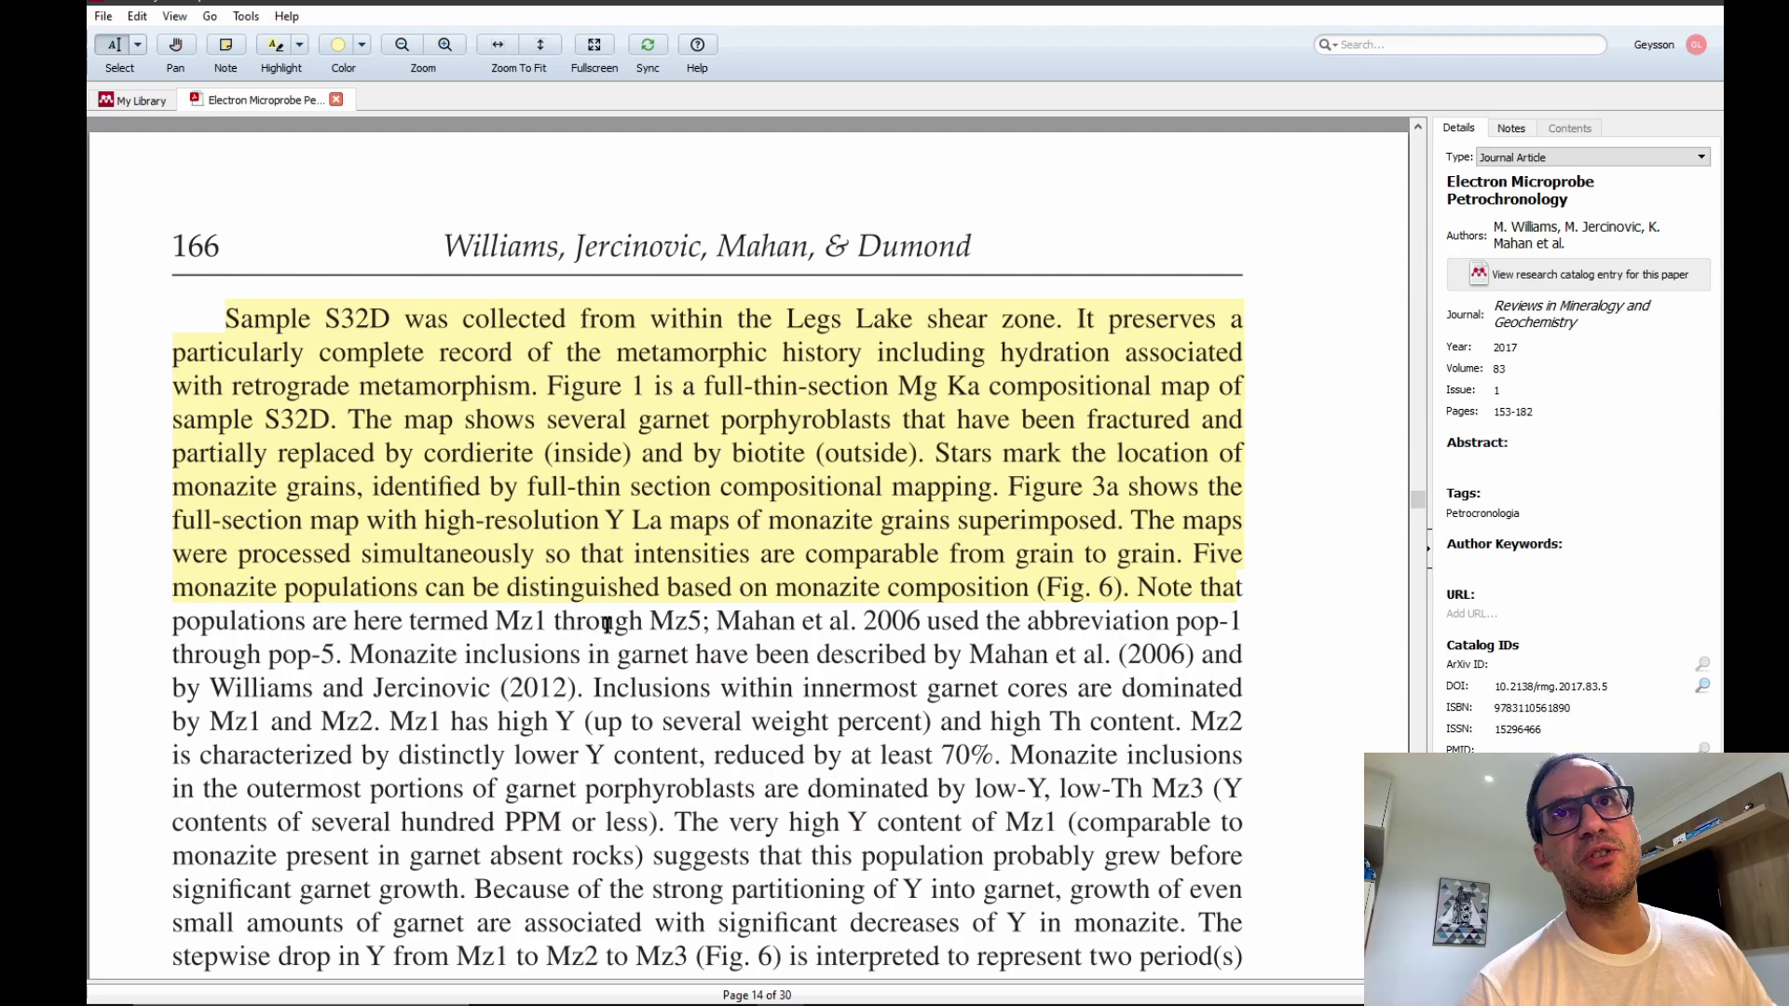
# - Add a note reading "resumir" on the highlighted passage of page 166 and close the note
pyautogui.click(225, 48)
pyautogui.click(525, 342)
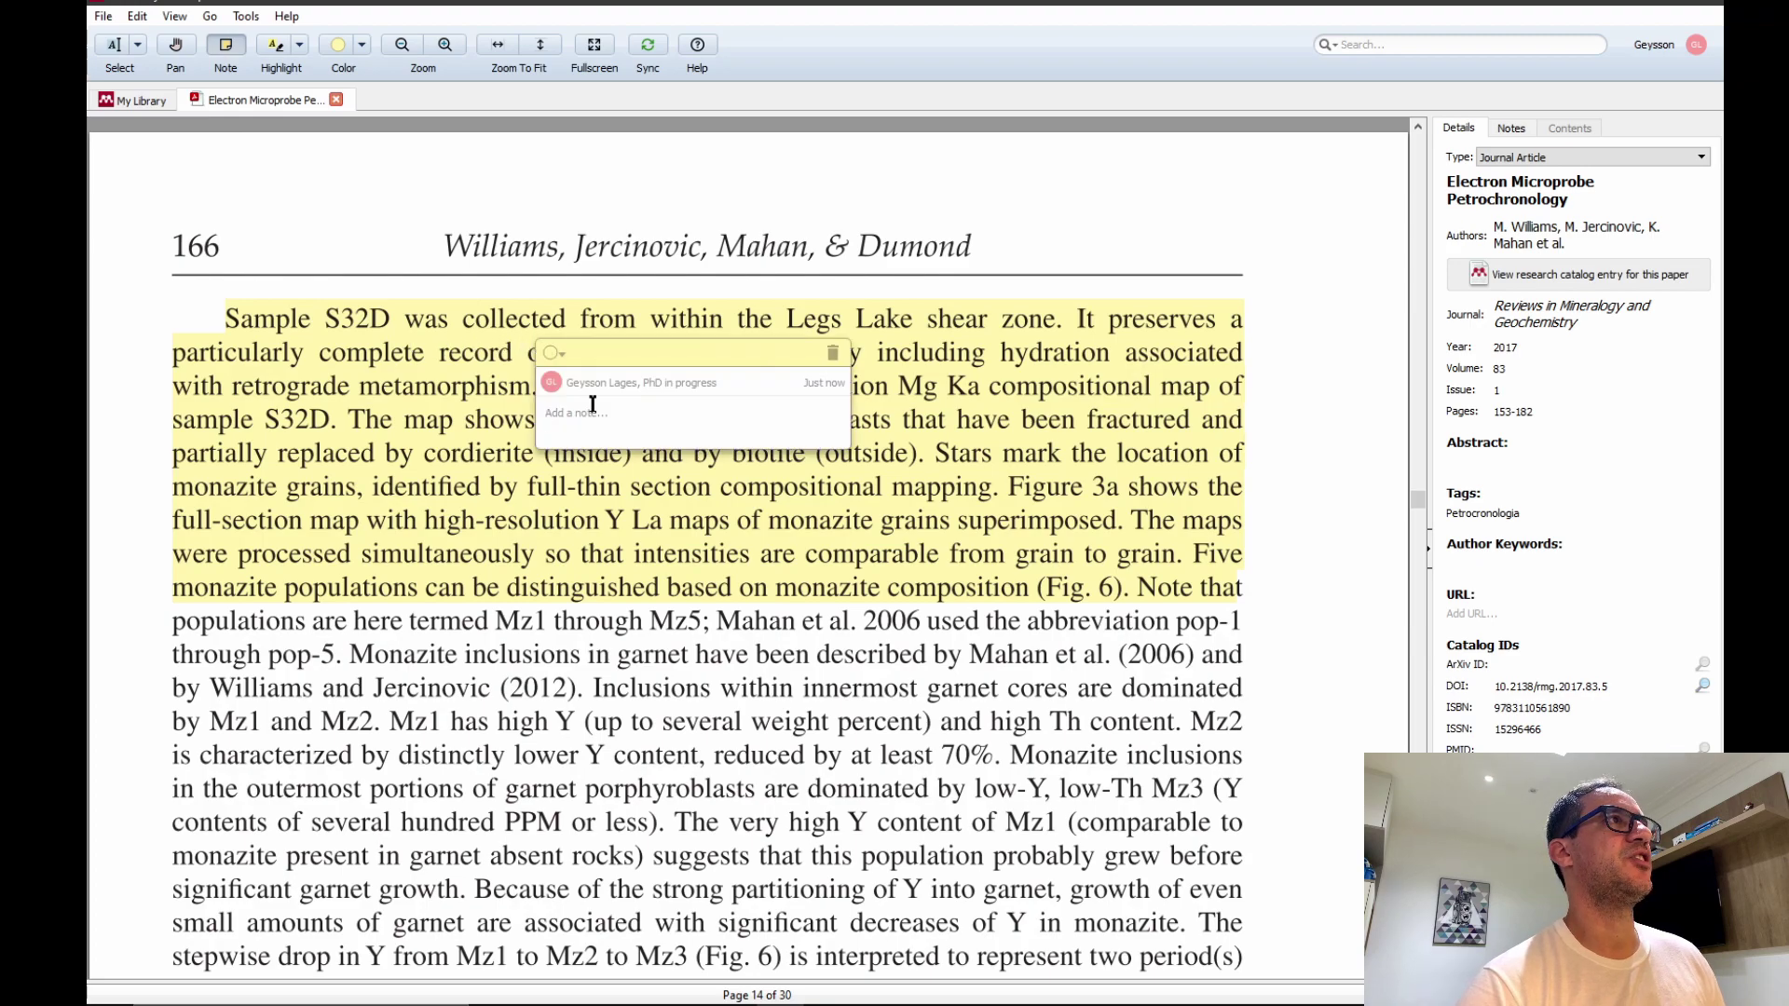
pyautogui.write('resumir')
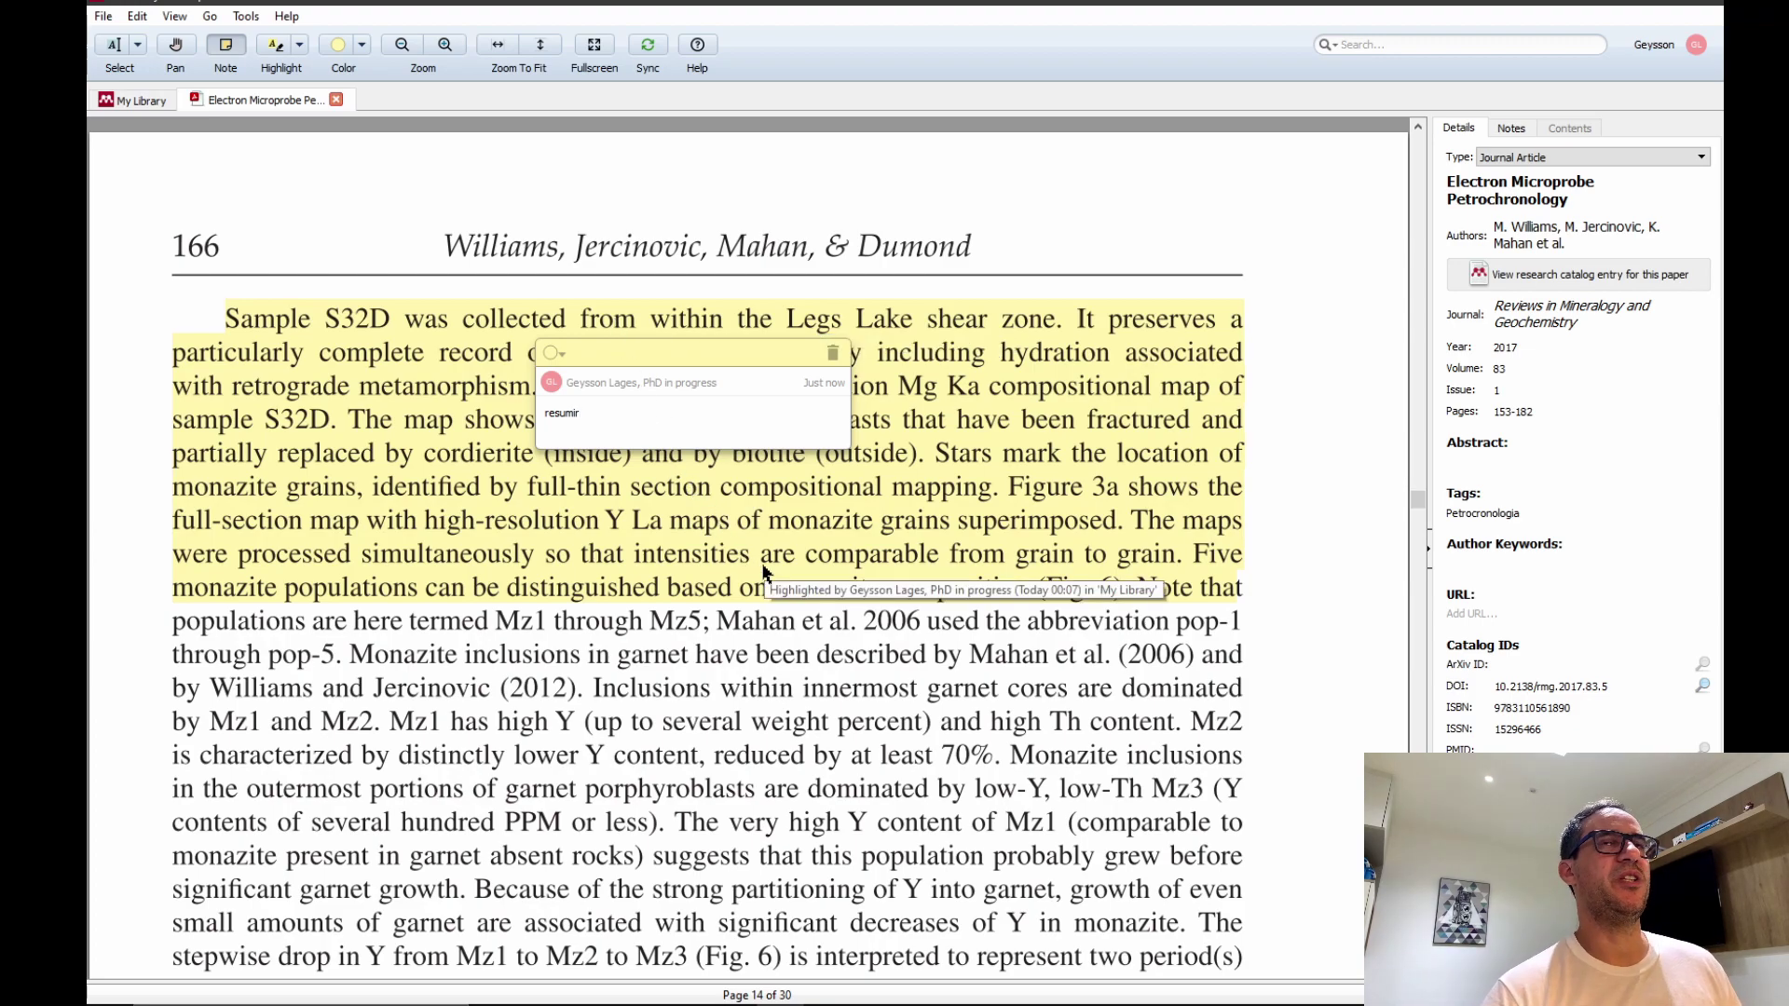
pyautogui.click(793, 637)
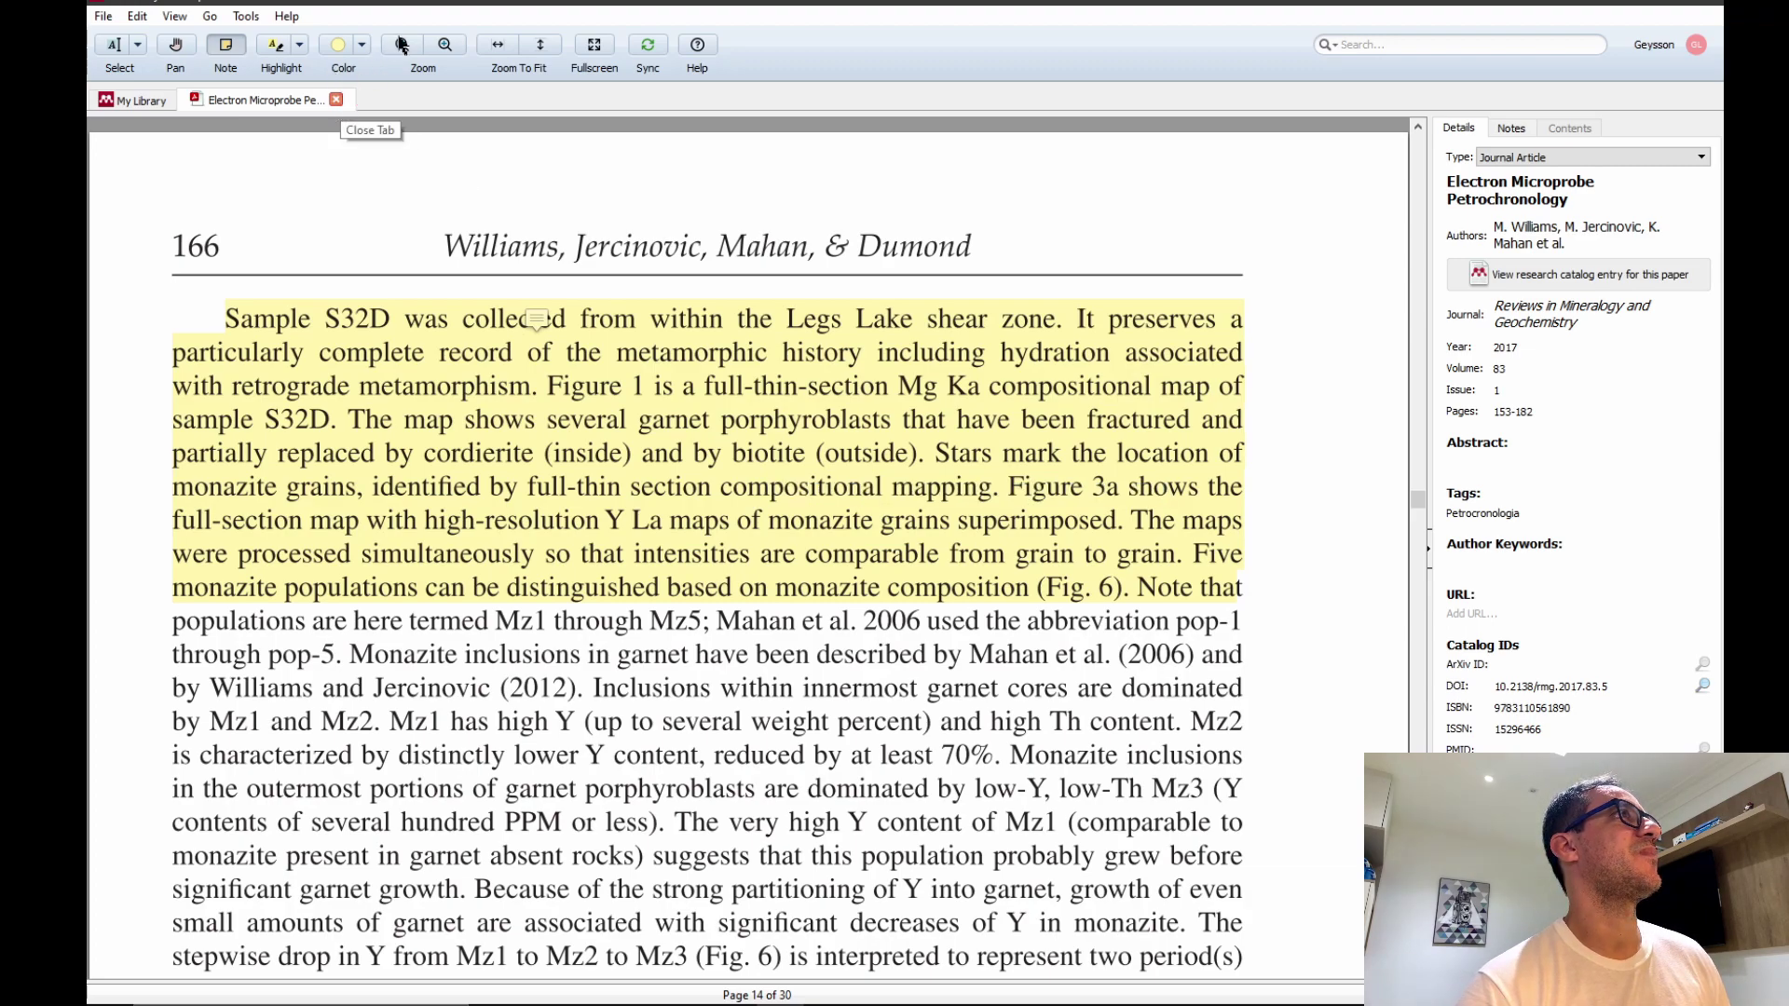
# - View the article in fullscreen with the document details hidden, restore the normal view and close the article
pyautogui.click(595, 46)
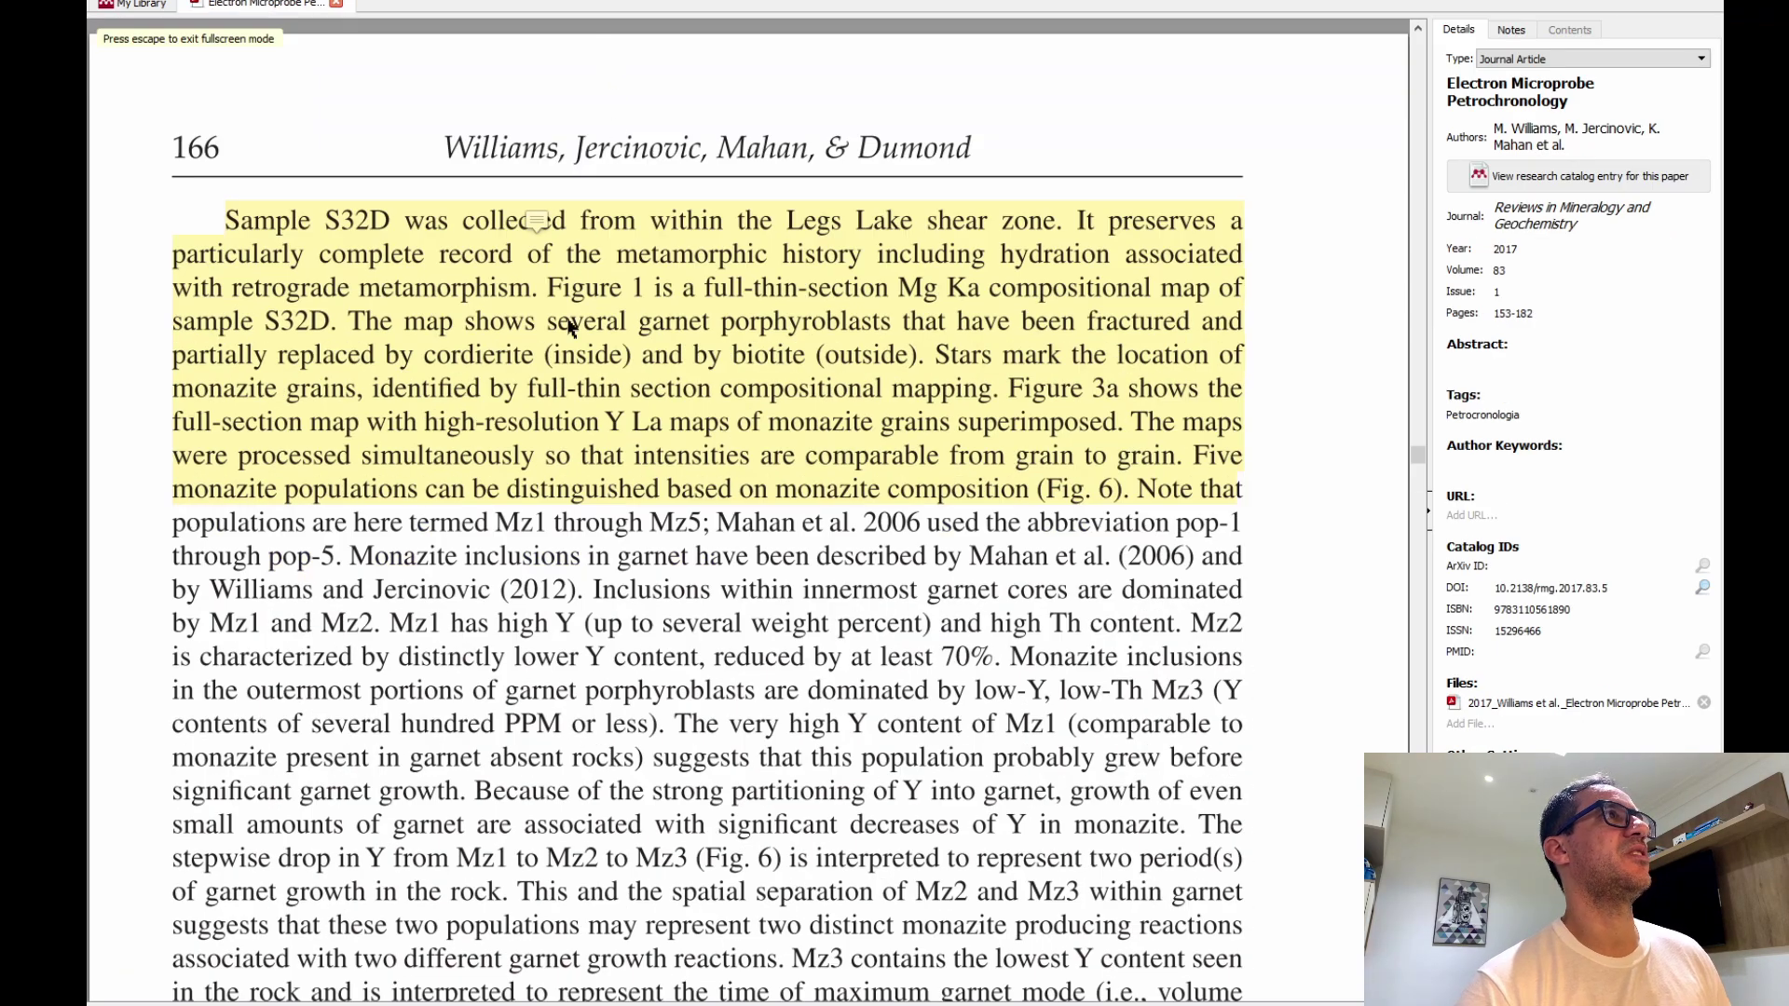
pyautogui.click(1432, 510)
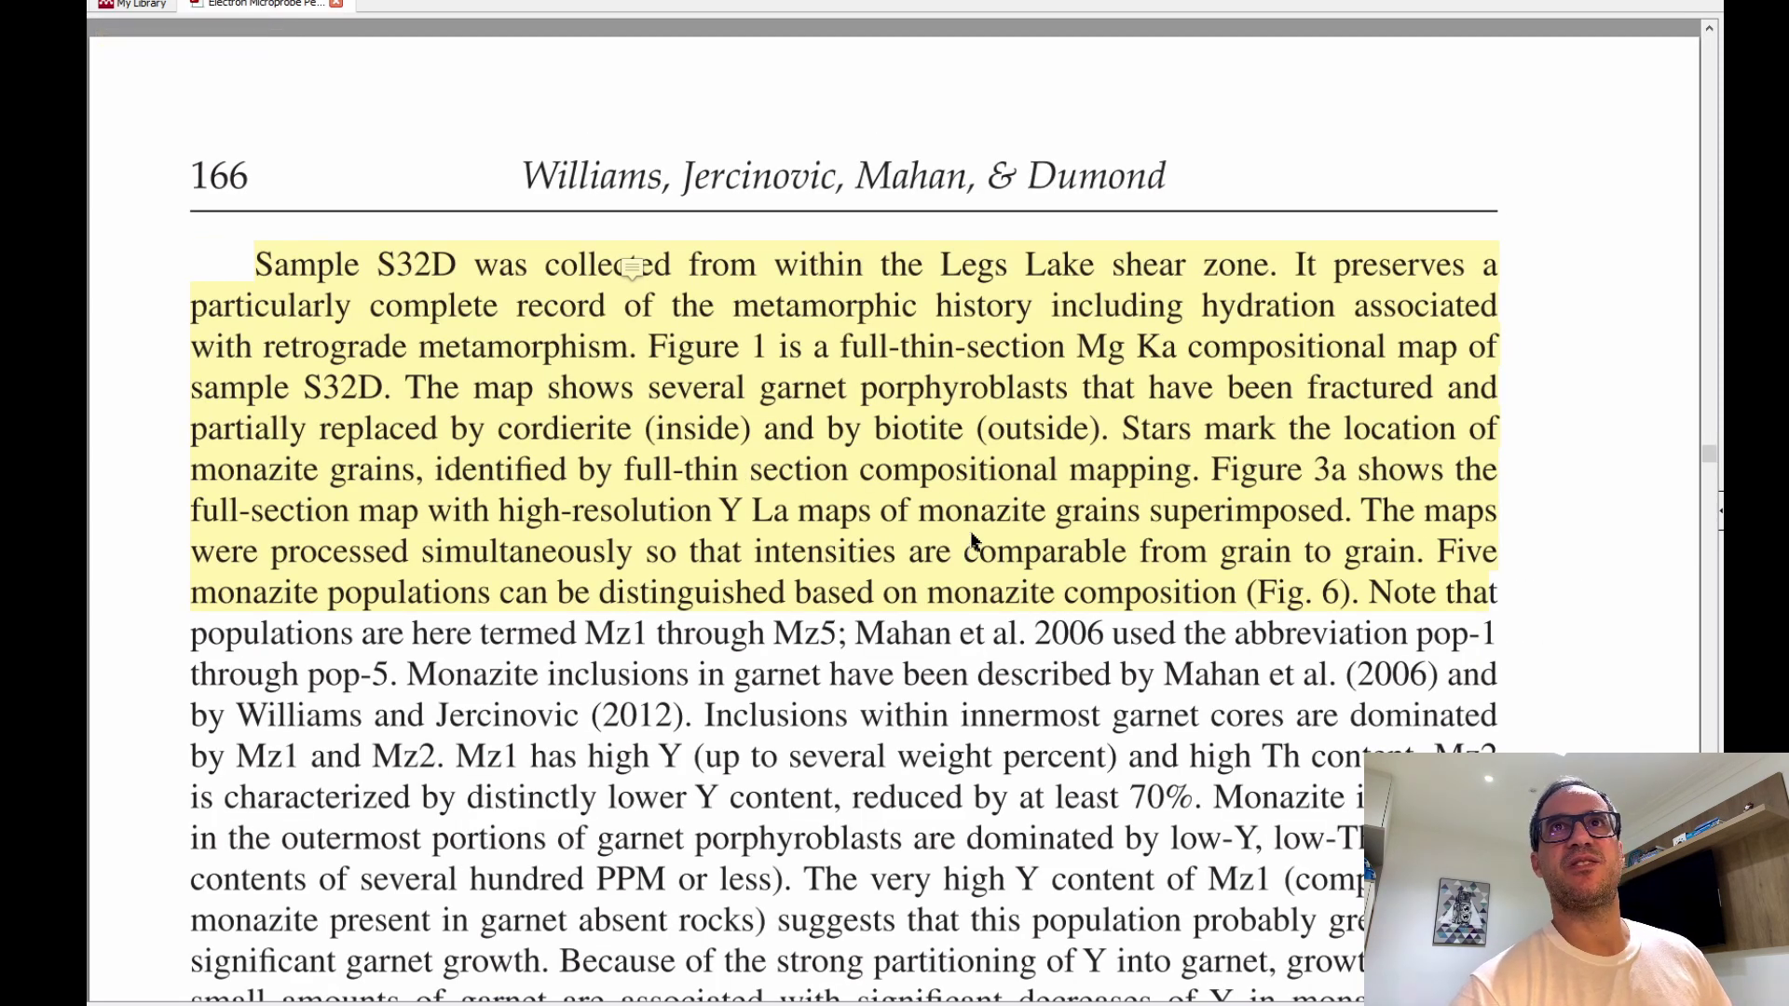
pyautogui.click(1725, 524)
pyautogui.press('Escape')
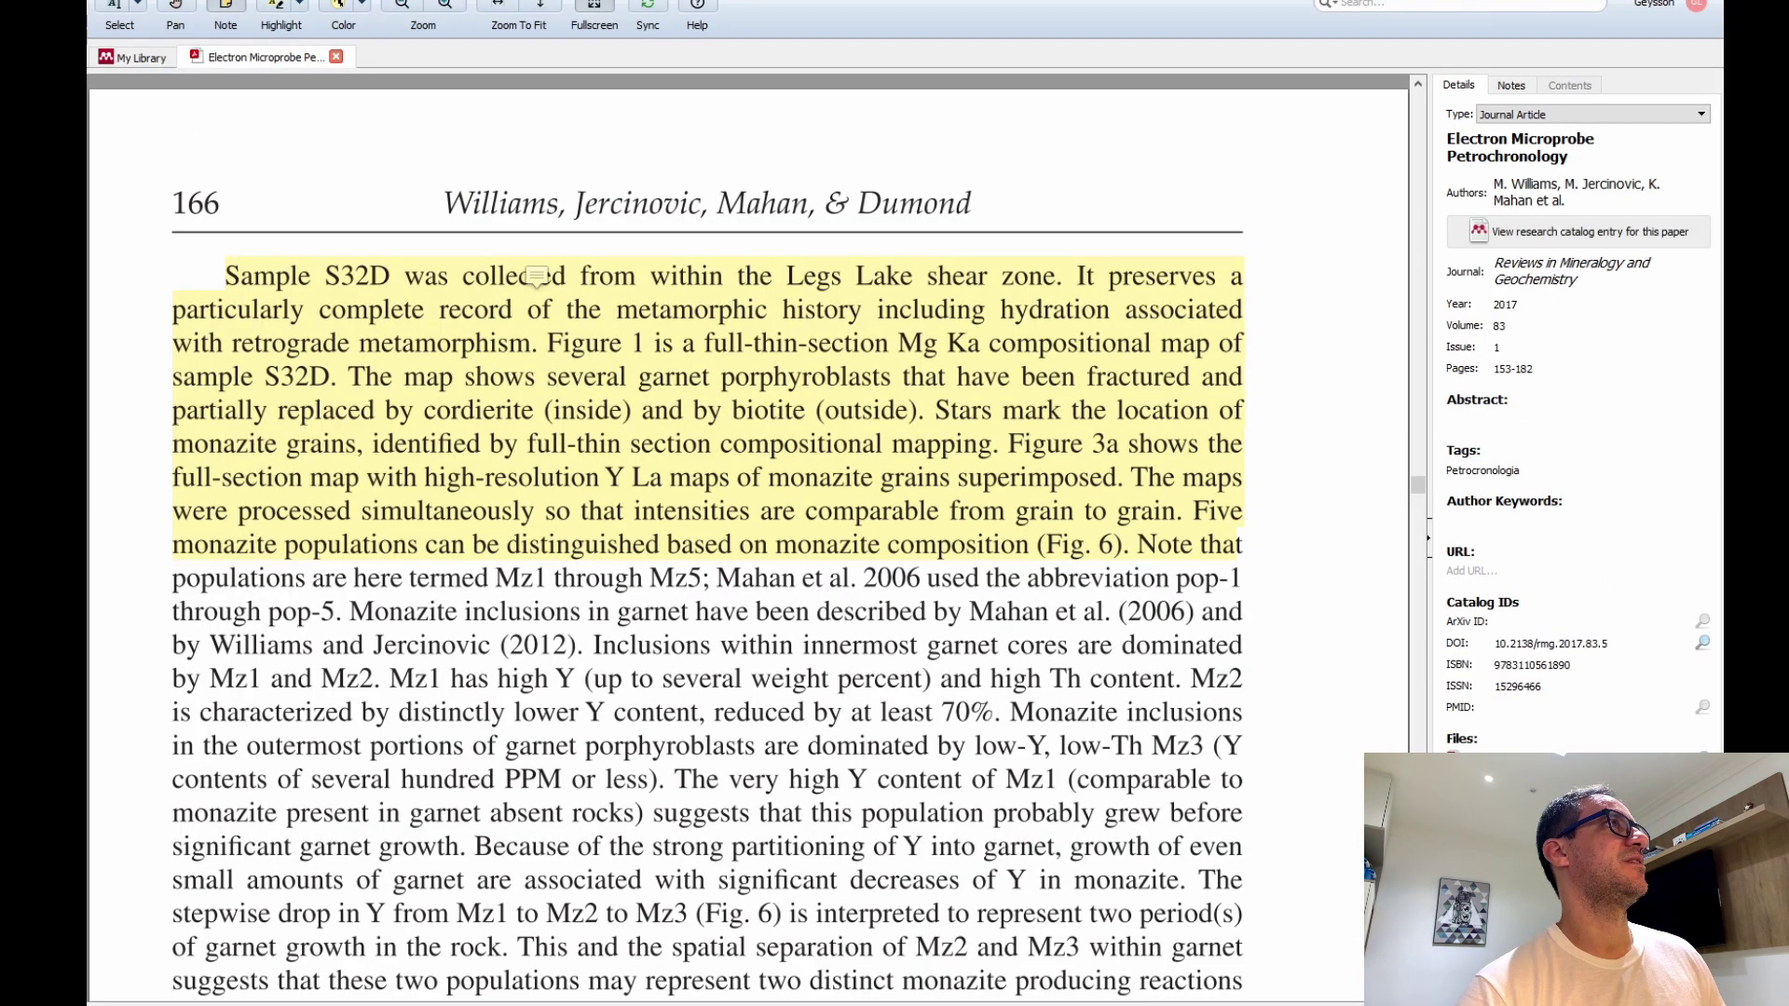
pyautogui.click(336, 57)
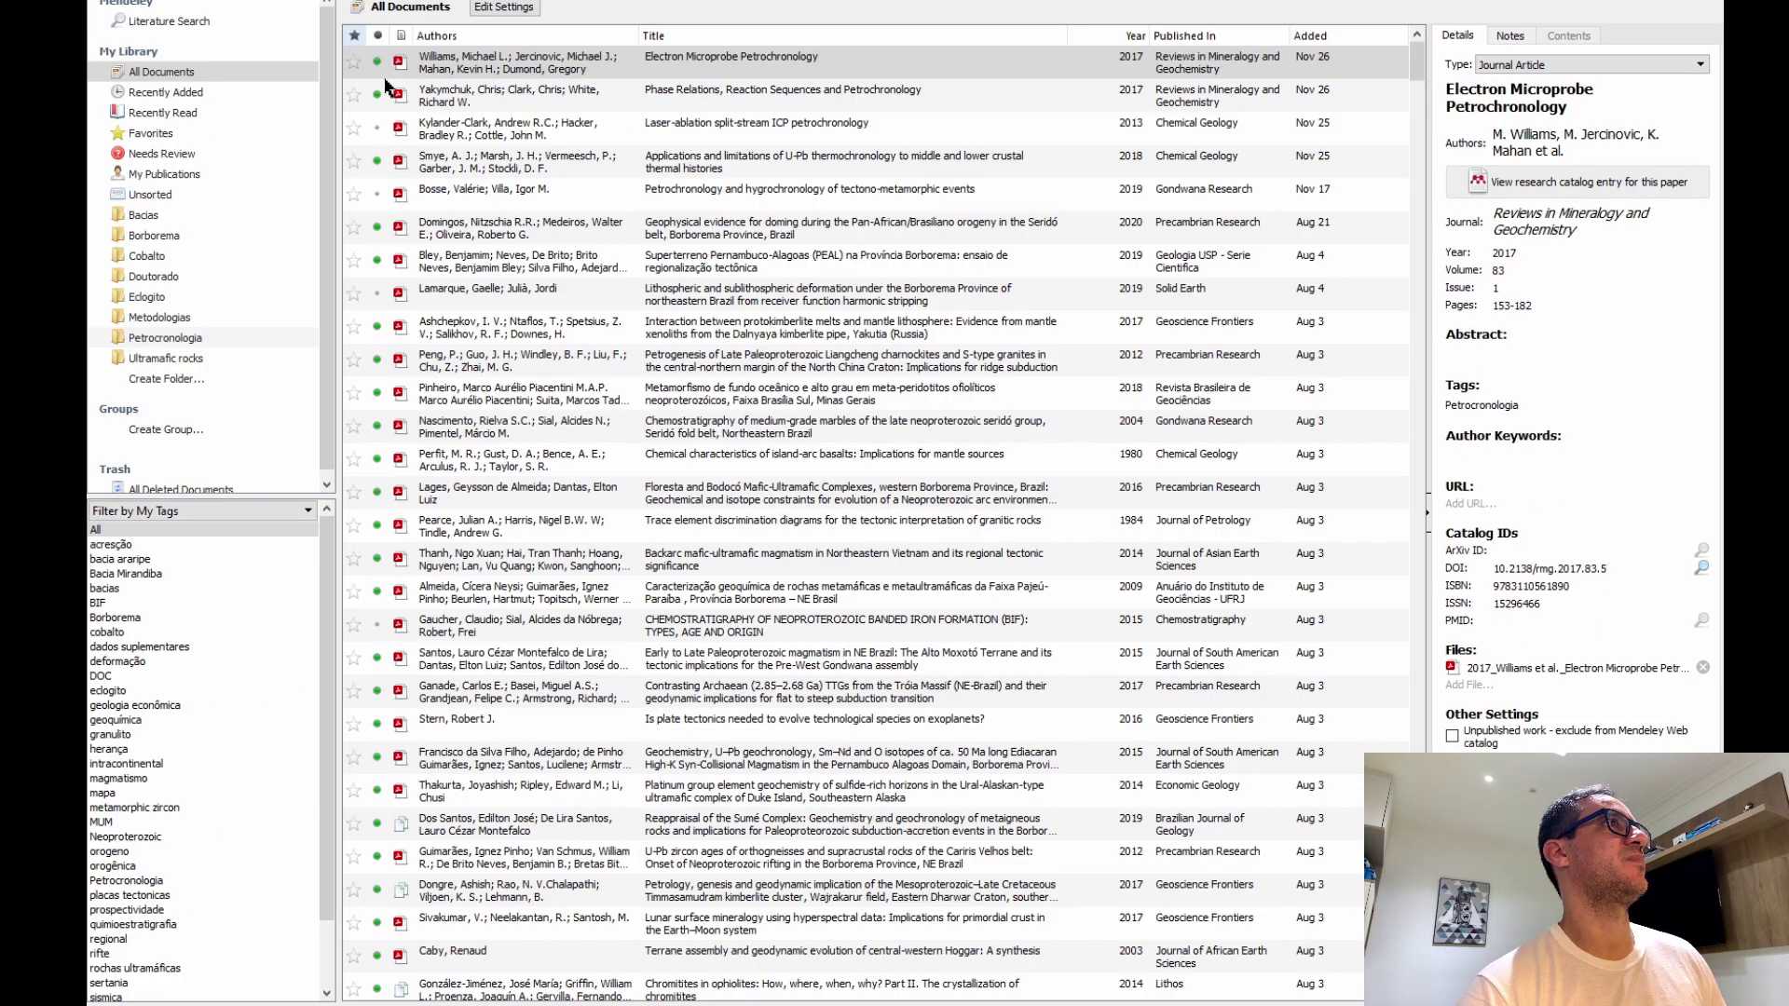
# - Open the 2016 Lithos article "Experimental melts from crustal rocks" from further down the library and close it again
pyautogui.scroll(-12, 602, 224)
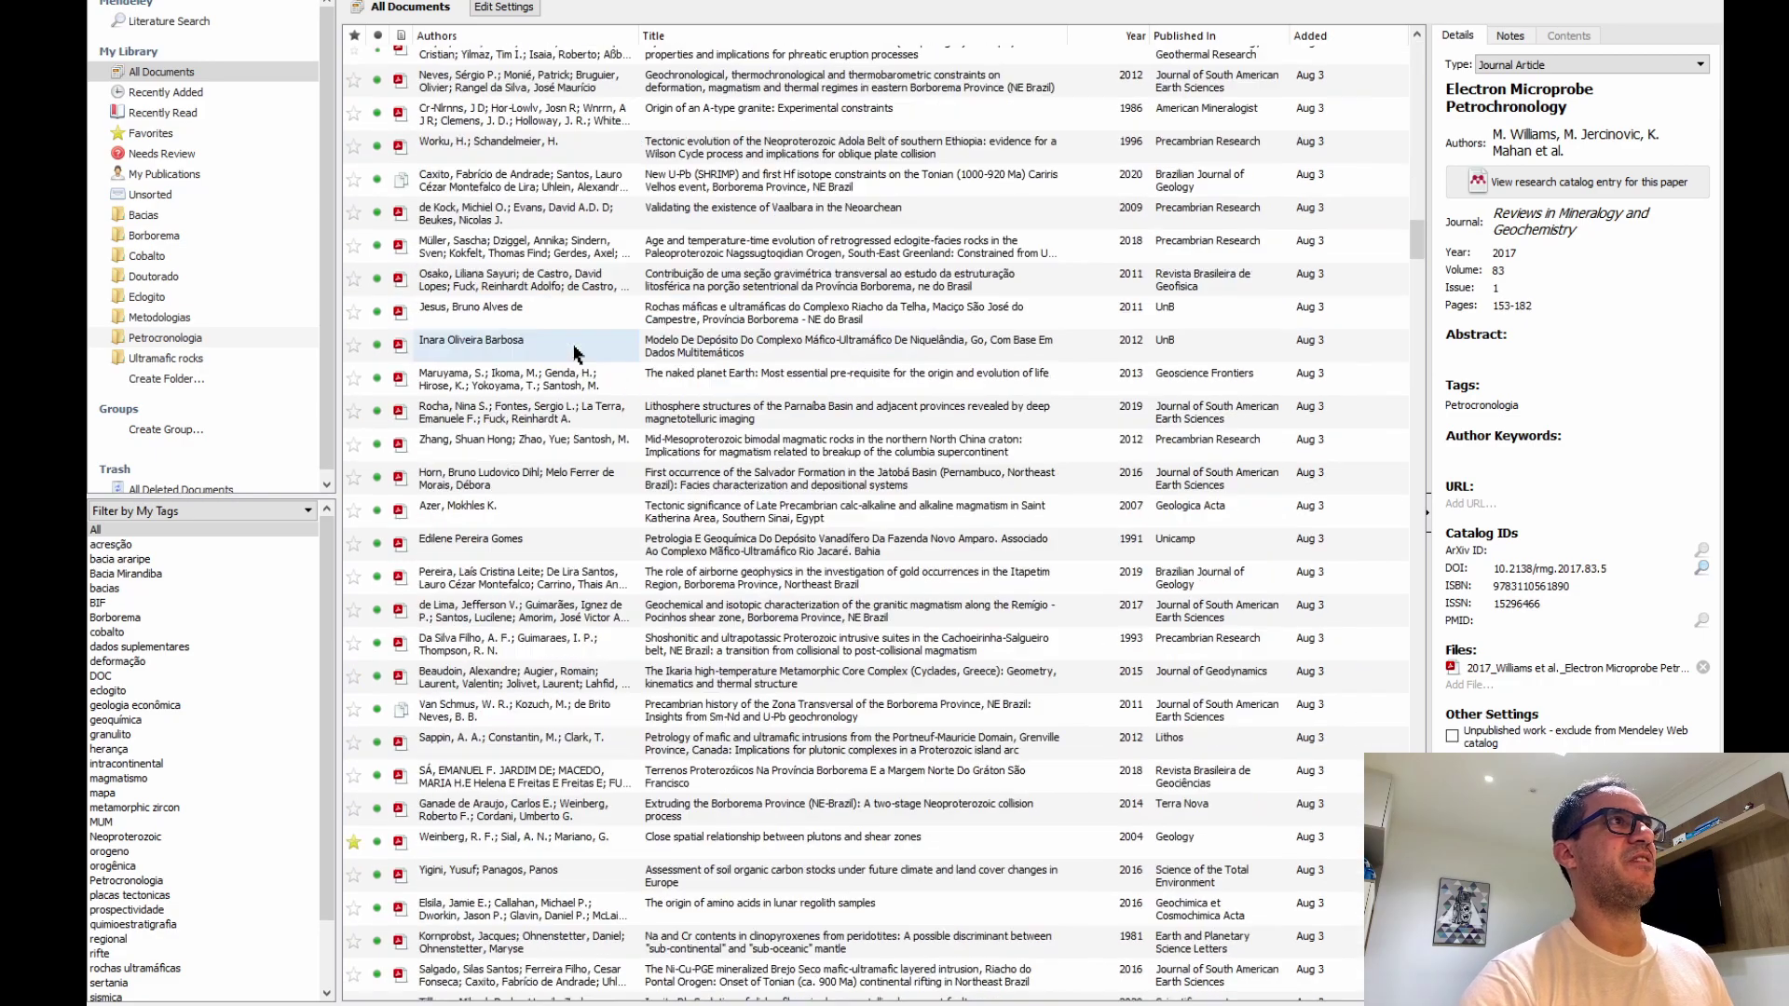
pyautogui.scroll(-15, 574, 352)
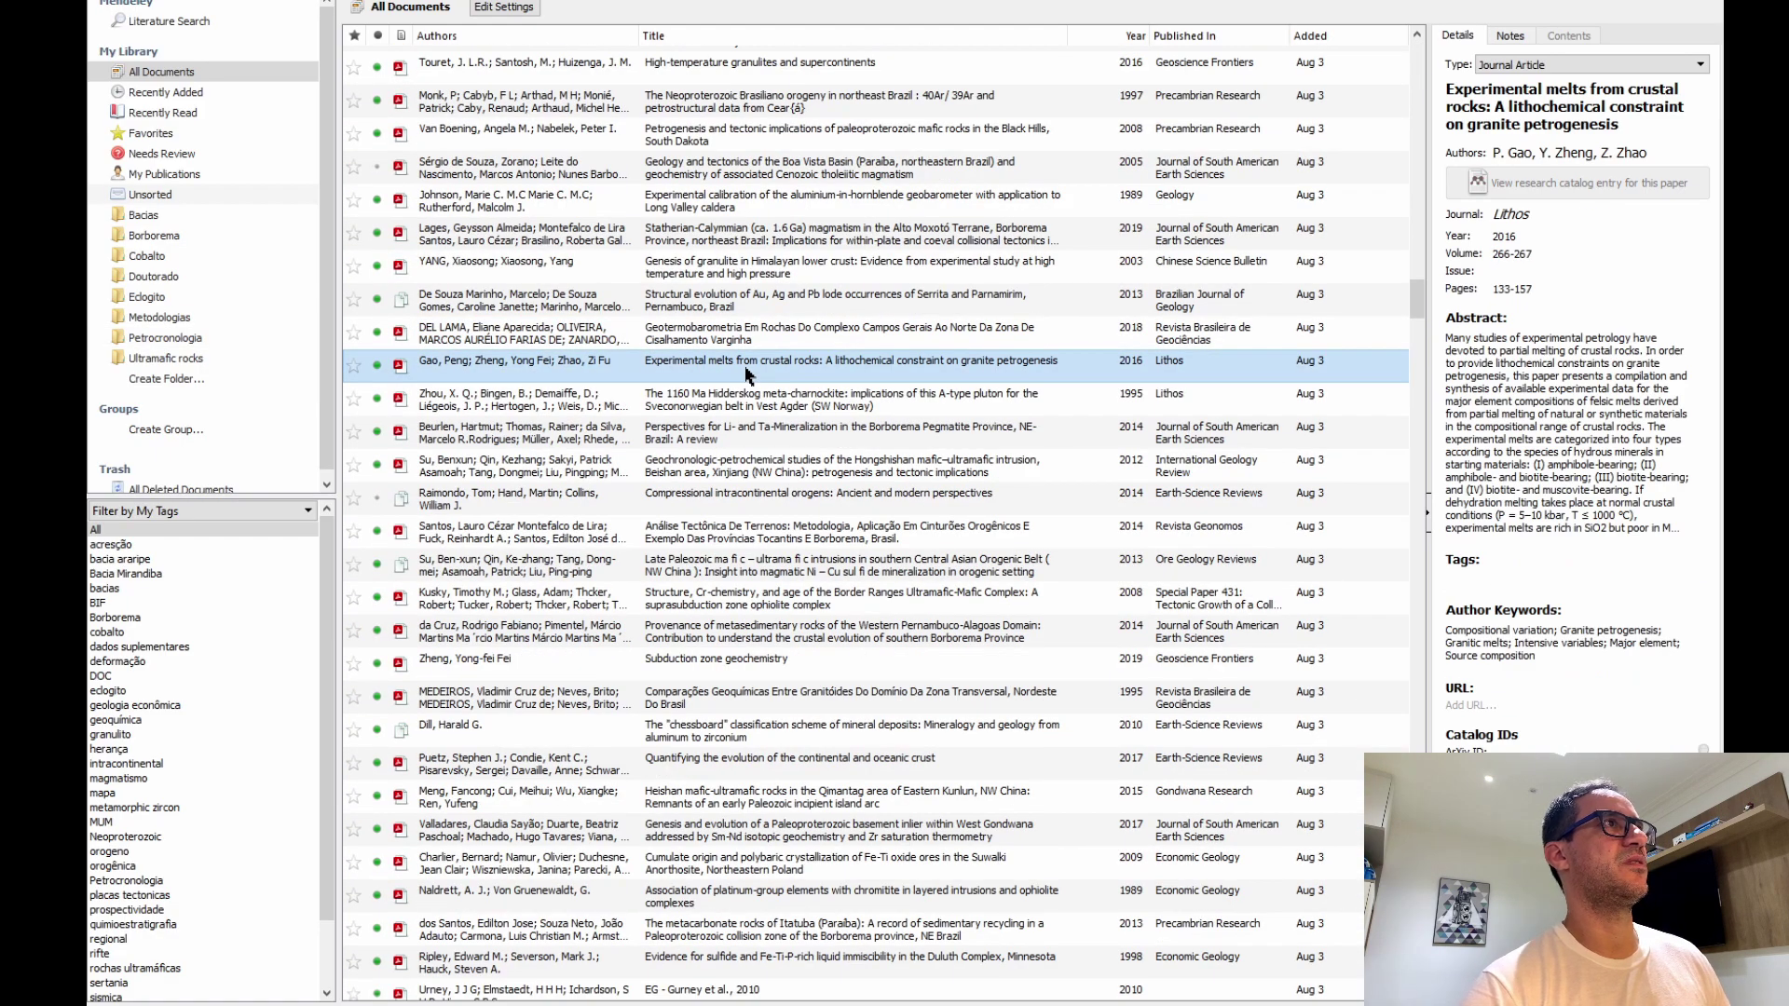
pyautogui.doubleClick(746, 371)
pyautogui.click(333, 7)
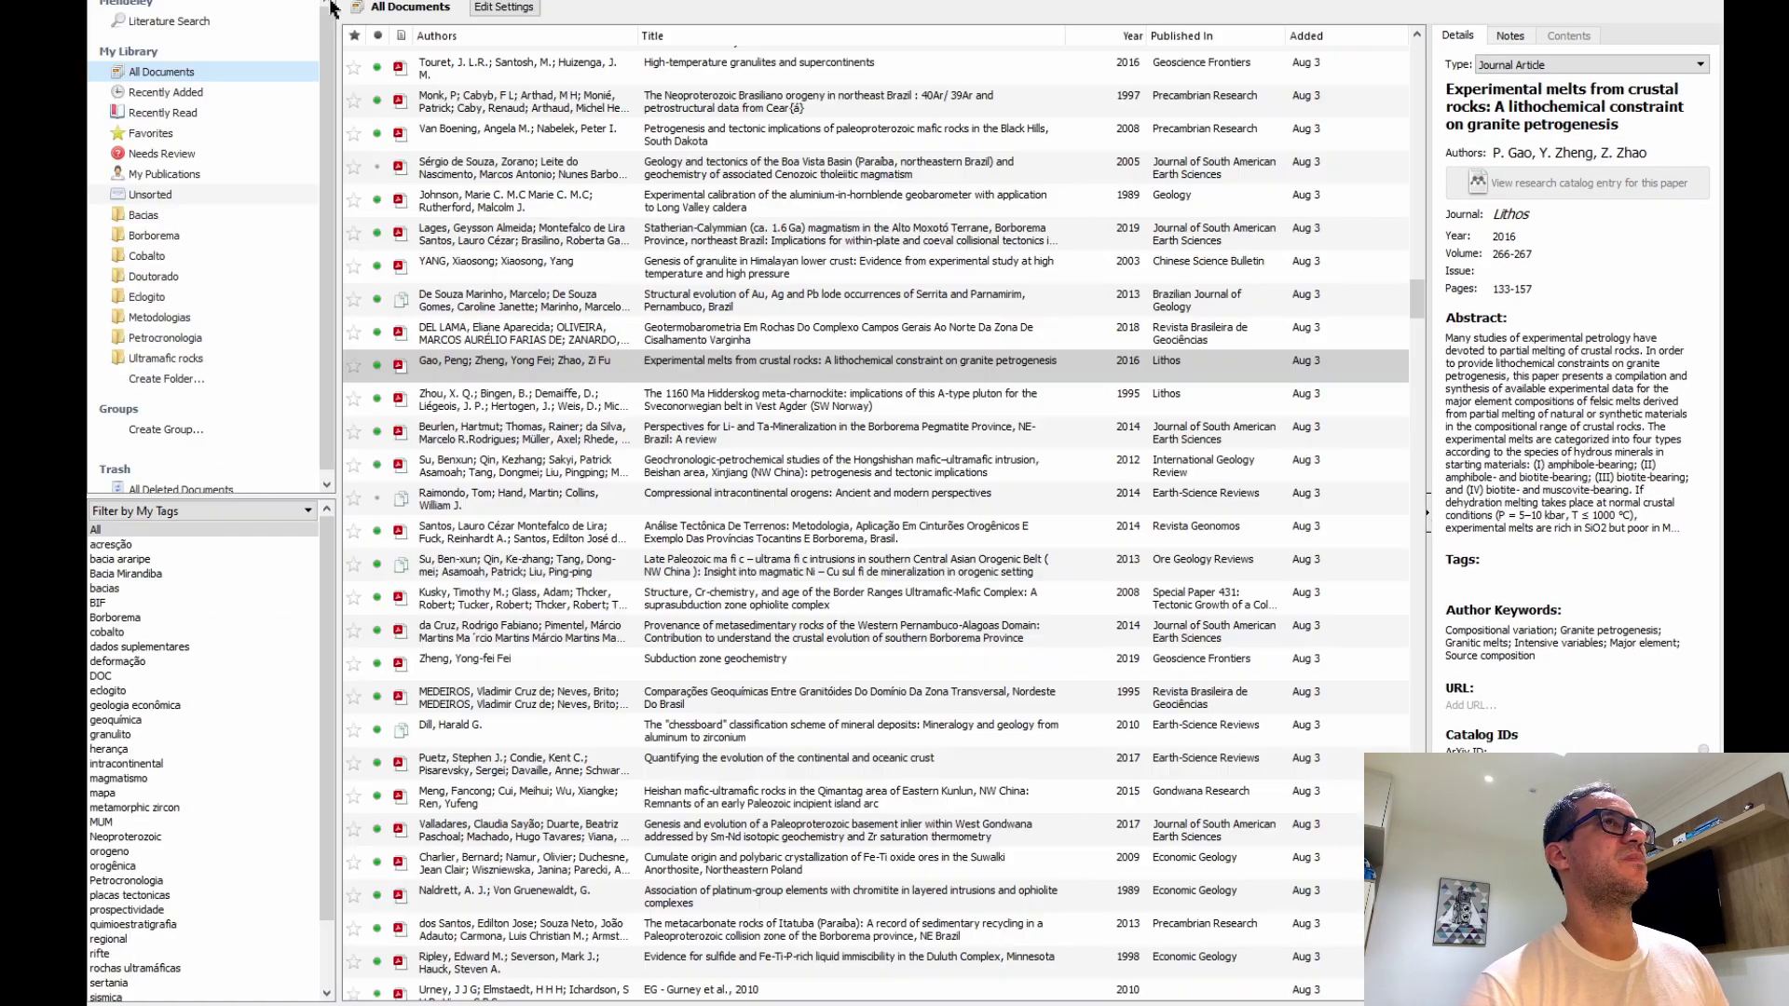
# - Search all documents in the library for "eclogites"
pyautogui.scroll(-5, 1258, 364)
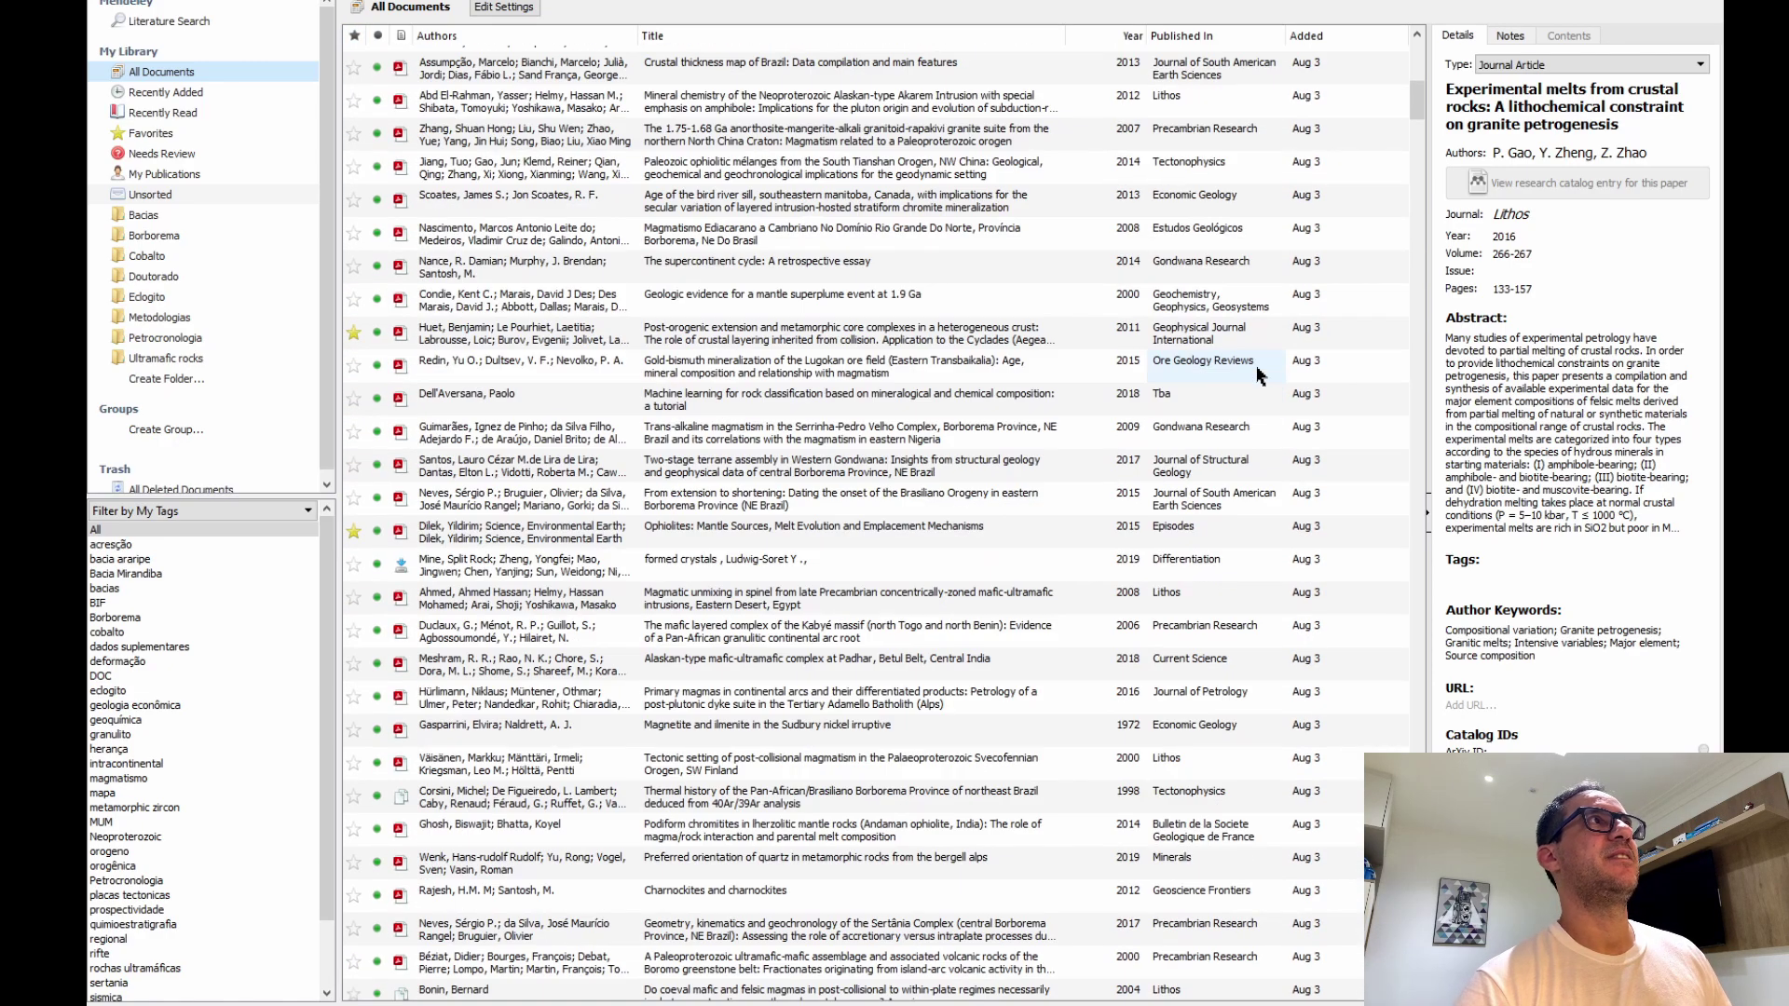
pyautogui.scroll(5, 1258, 373)
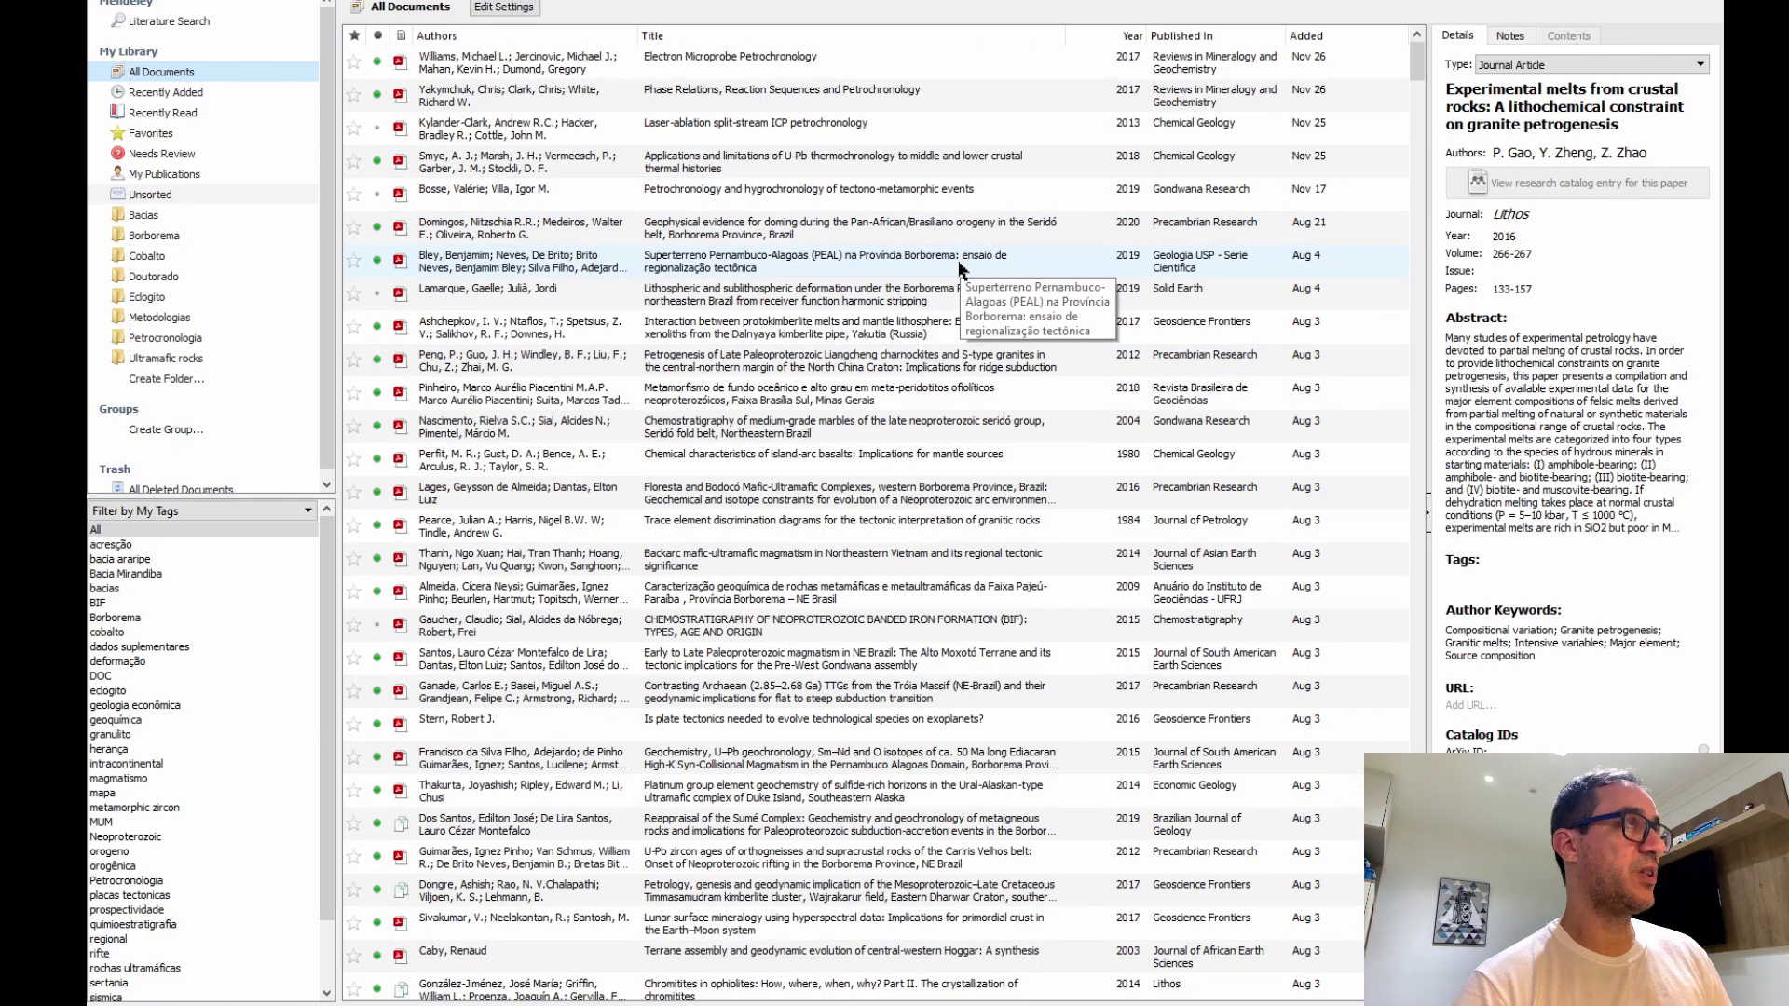
pyautogui.press('super+Up')
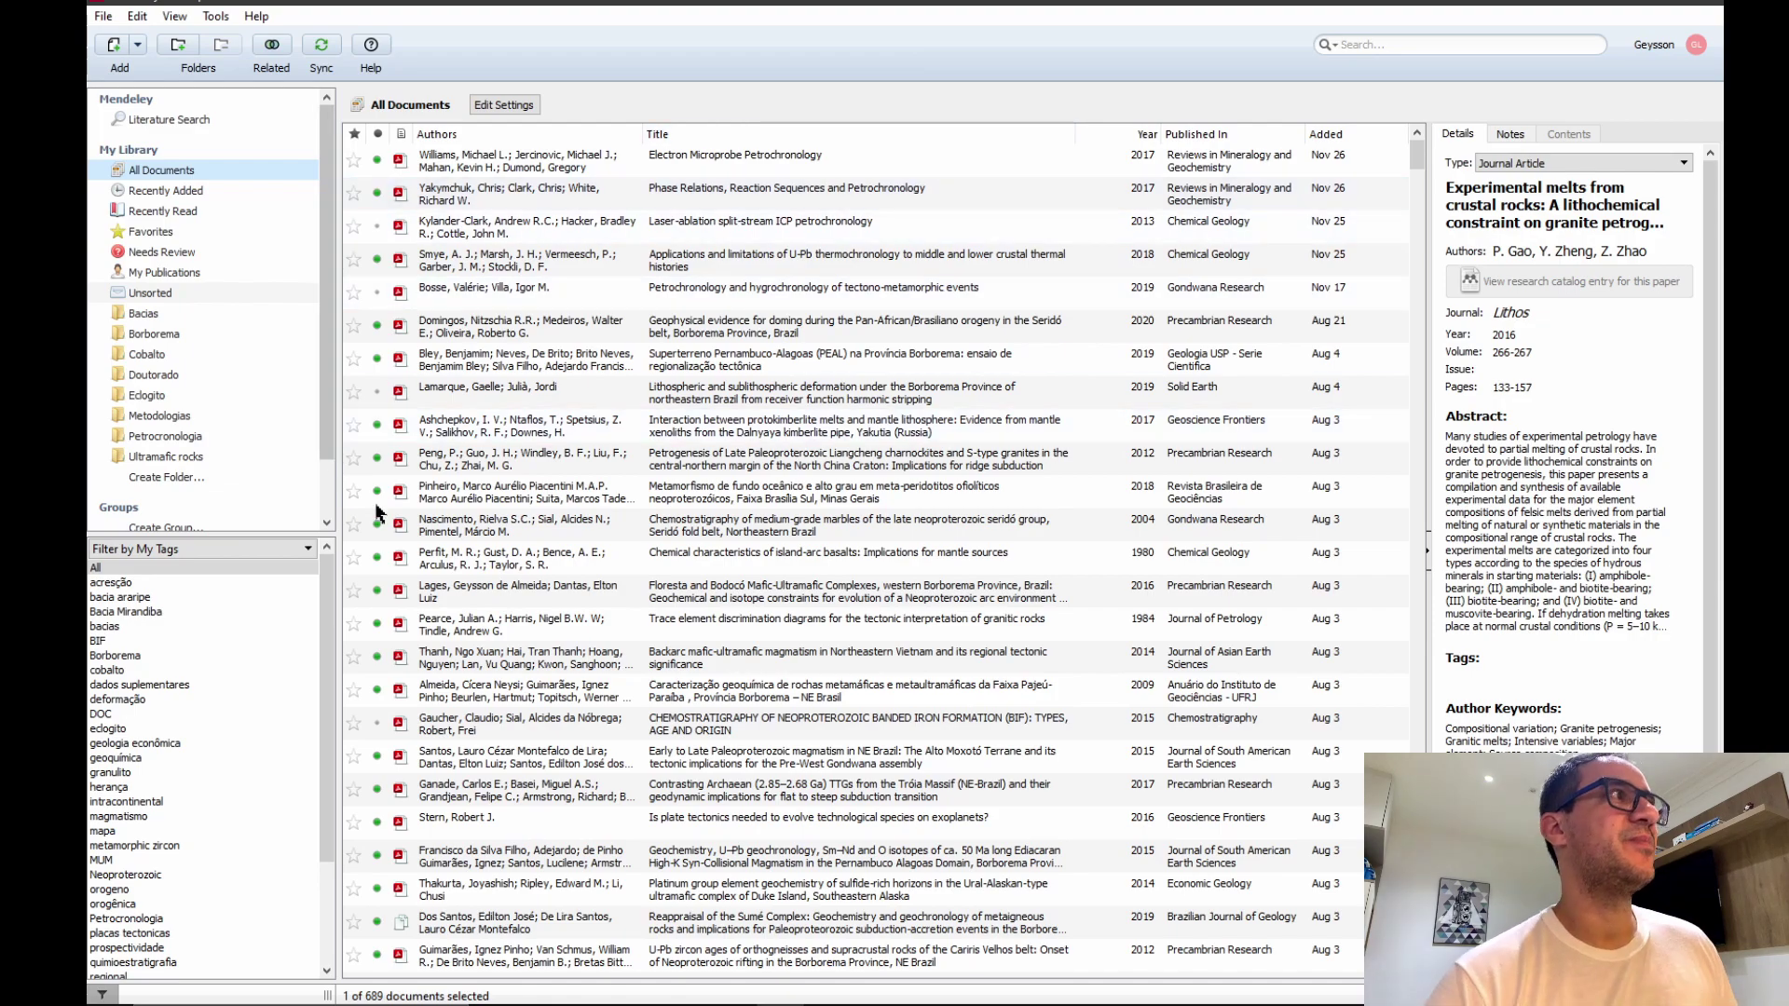
pyautogui.click(1393, 44)
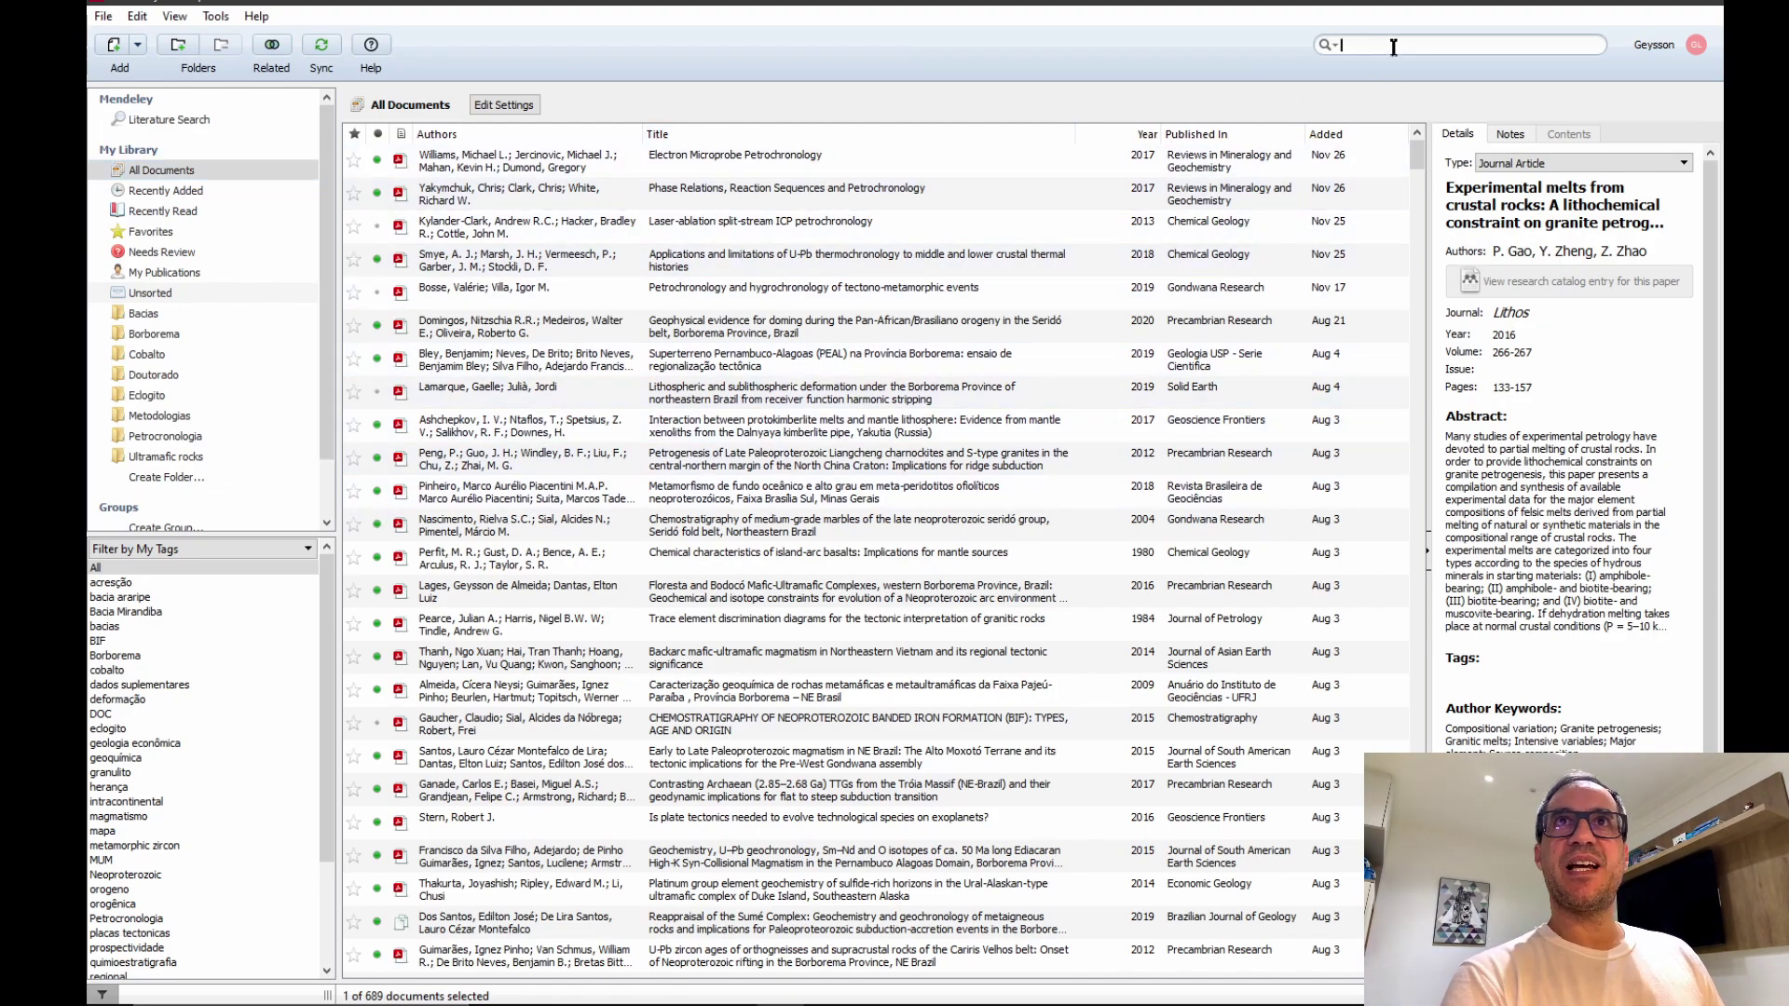
pyautogui.write('eclogites')
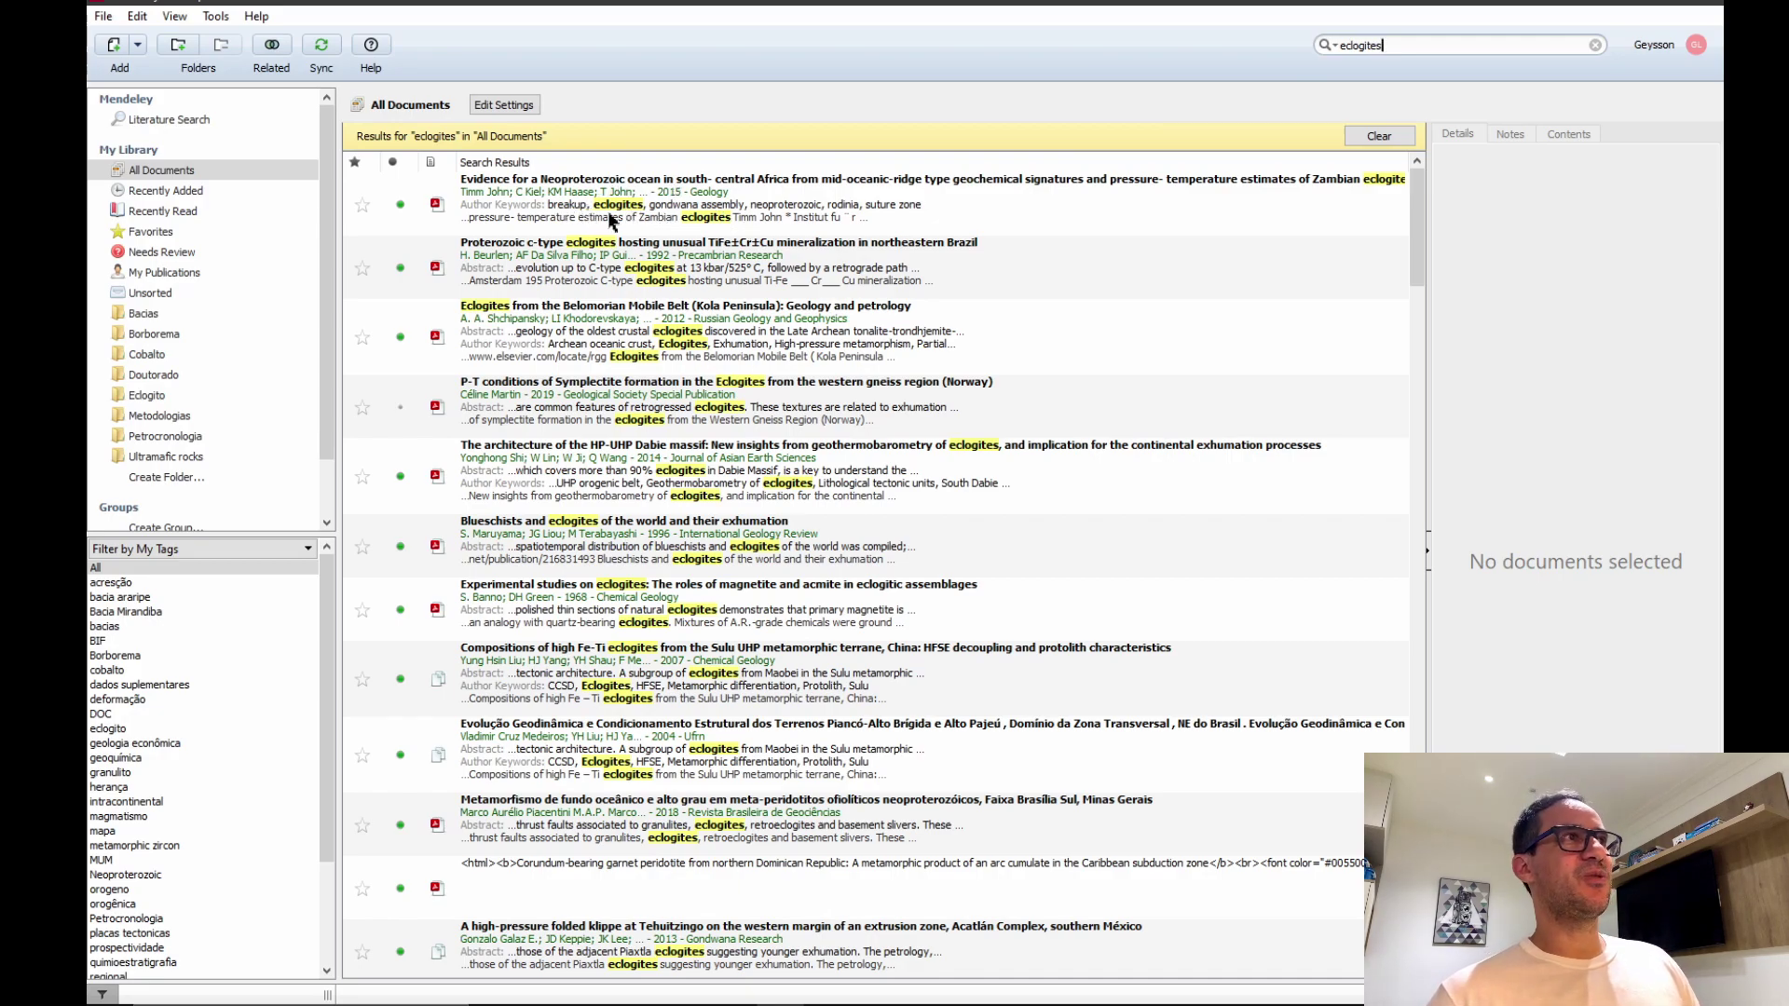
# - Open "Eclogites from the Belomorian Mobile Belt (Kola Peninsula)", look through its highlighted matches, close it and clear the search
pyautogui.click(735, 334)
pyautogui.doubleClick(736, 333)
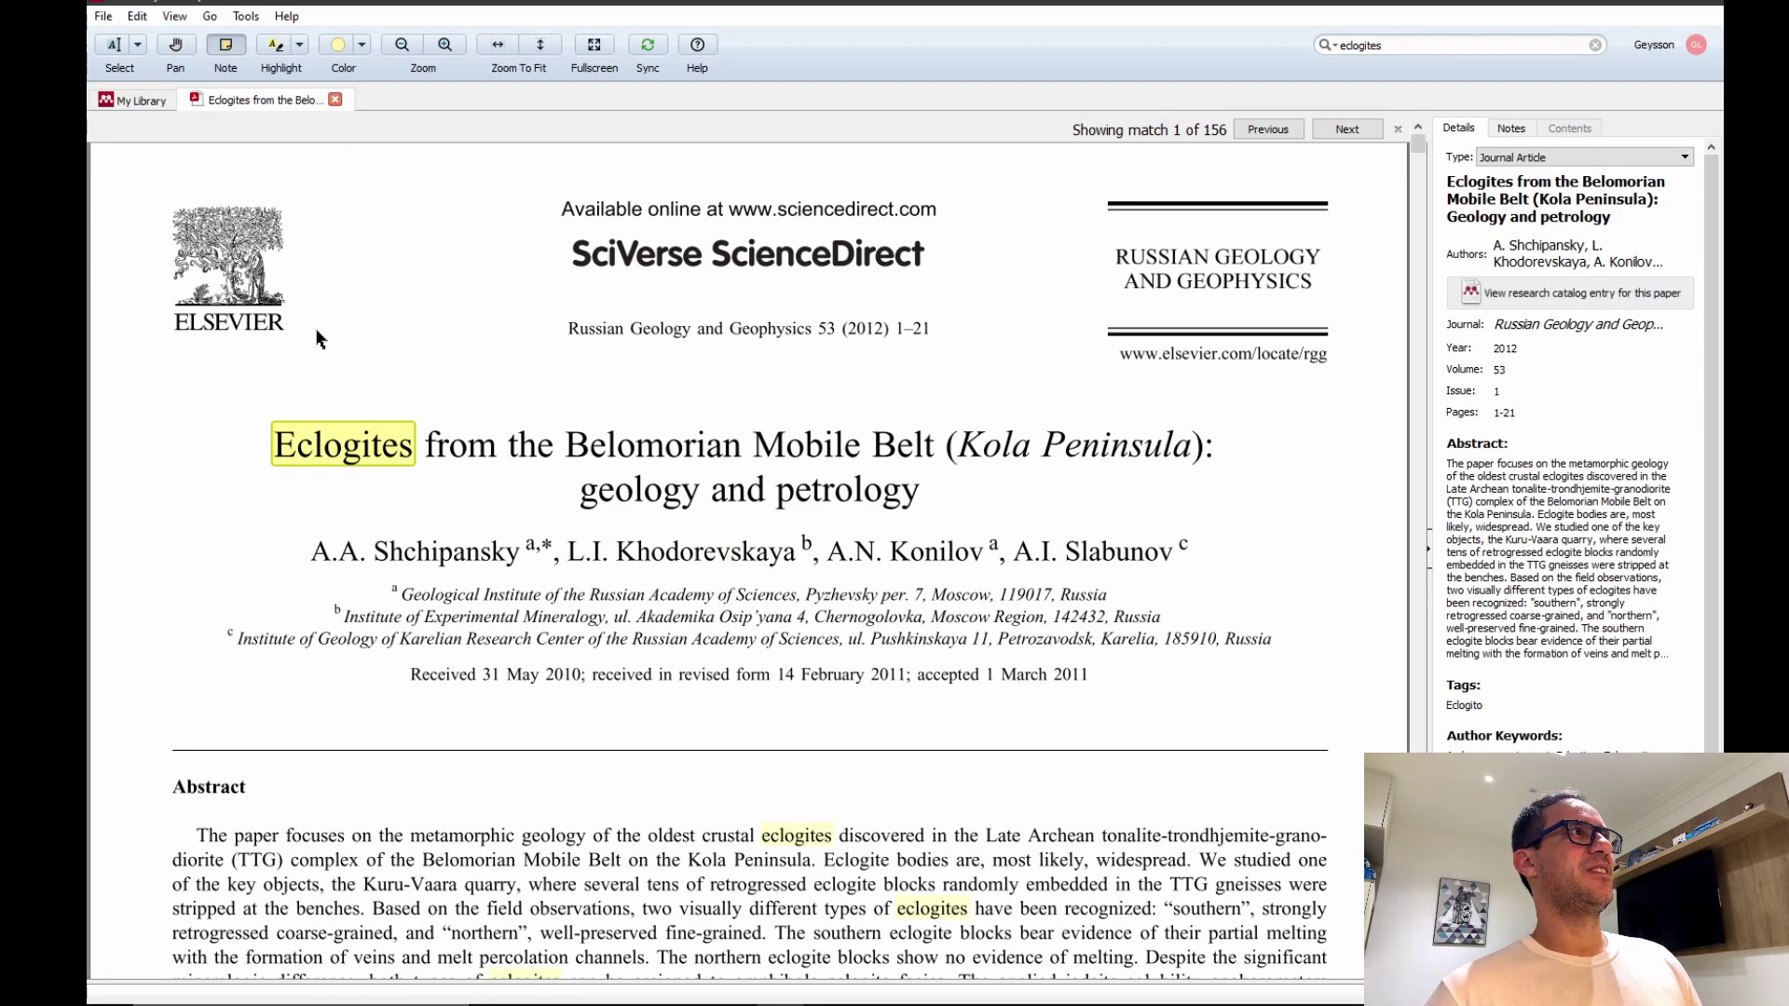
pyautogui.scroll(-10, 632, 607)
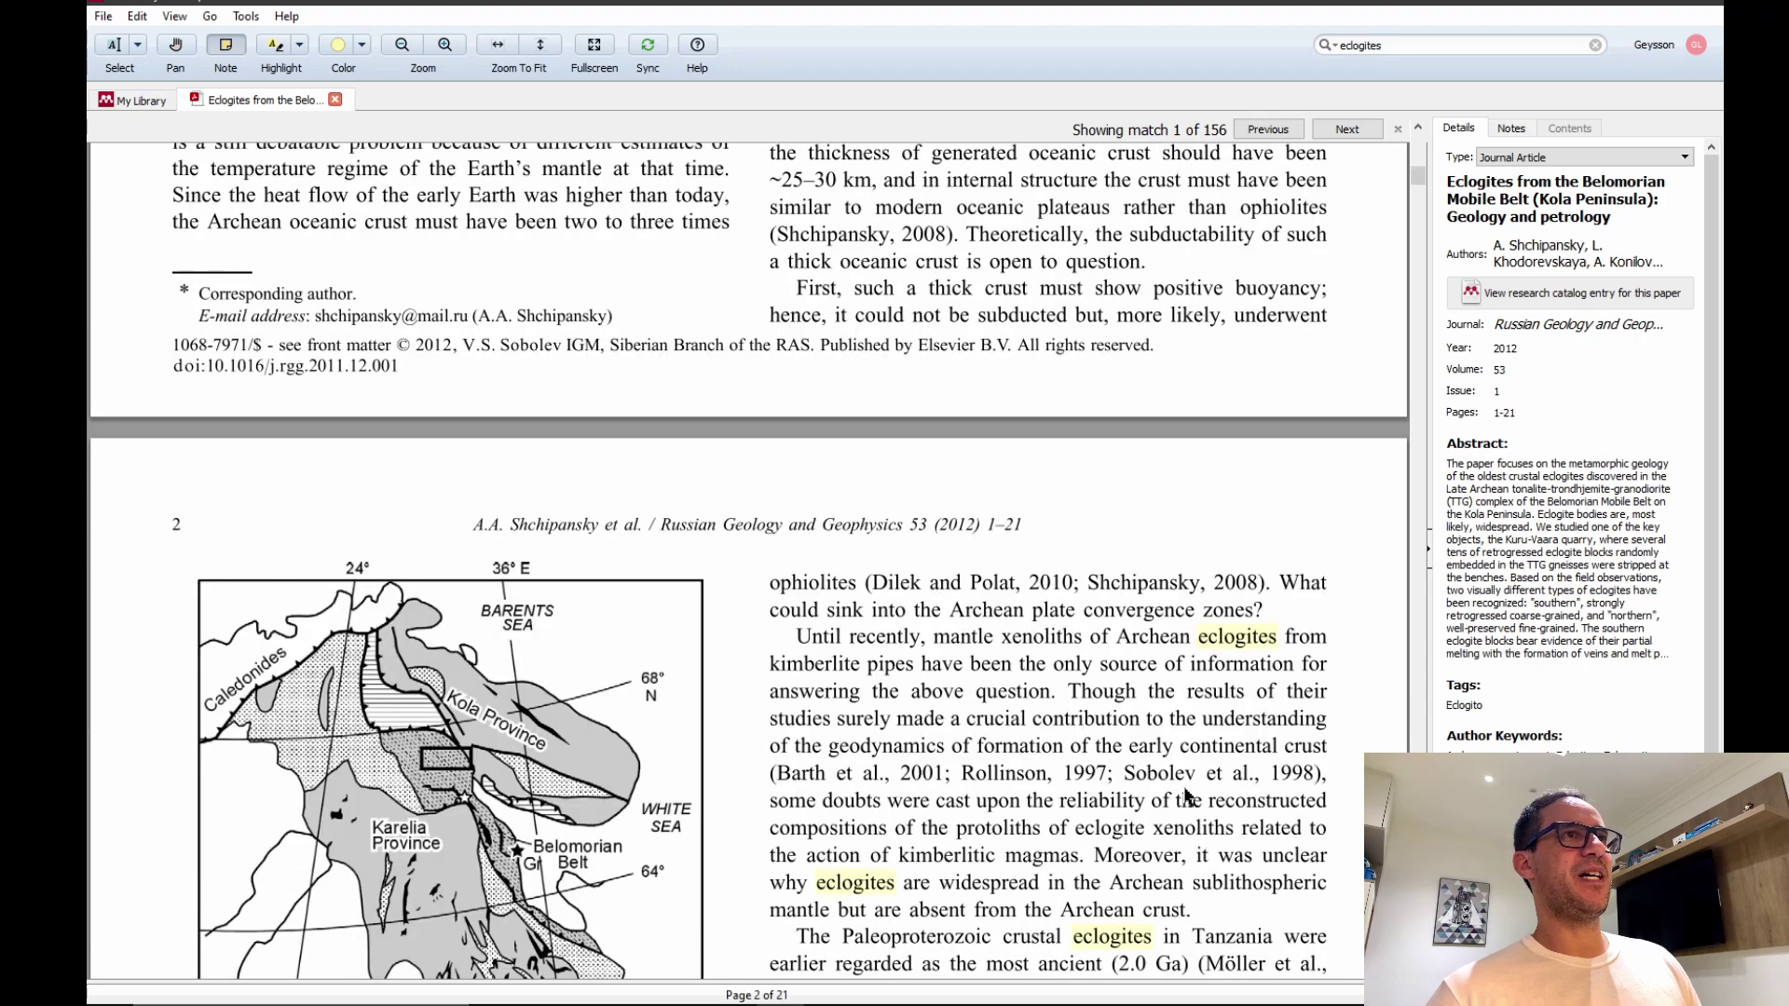
pyautogui.click(335, 99)
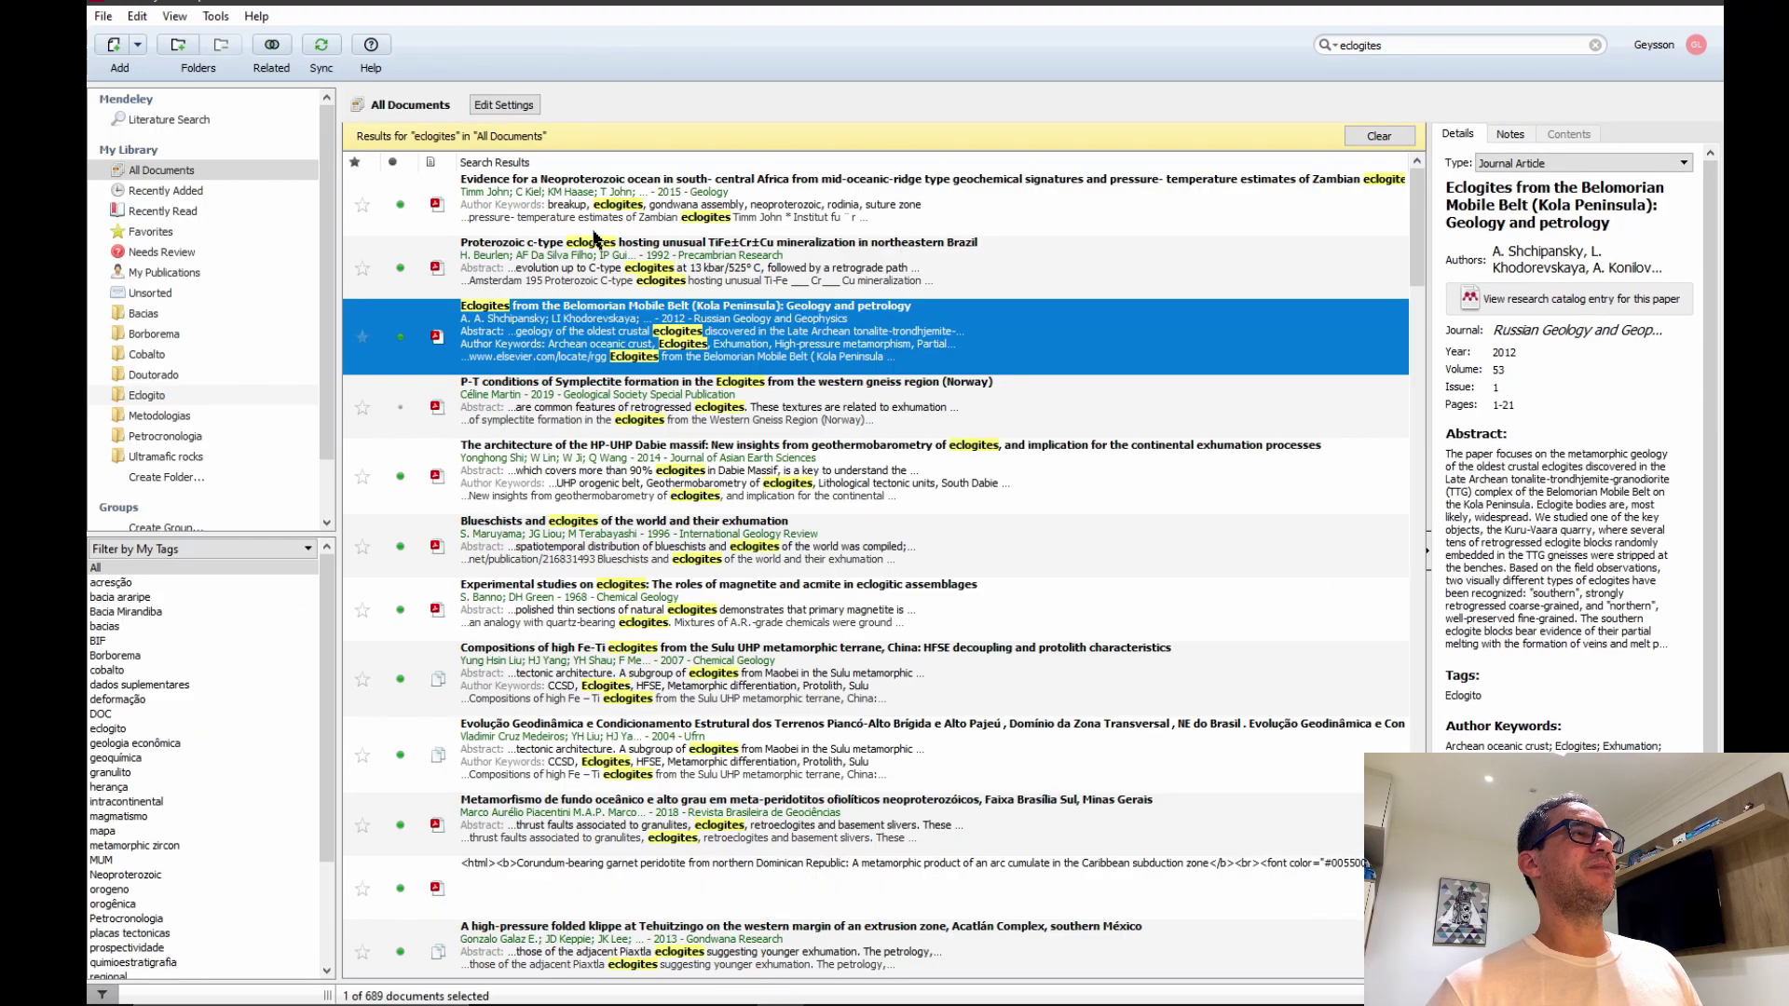
pyautogui.click(1379, 136)
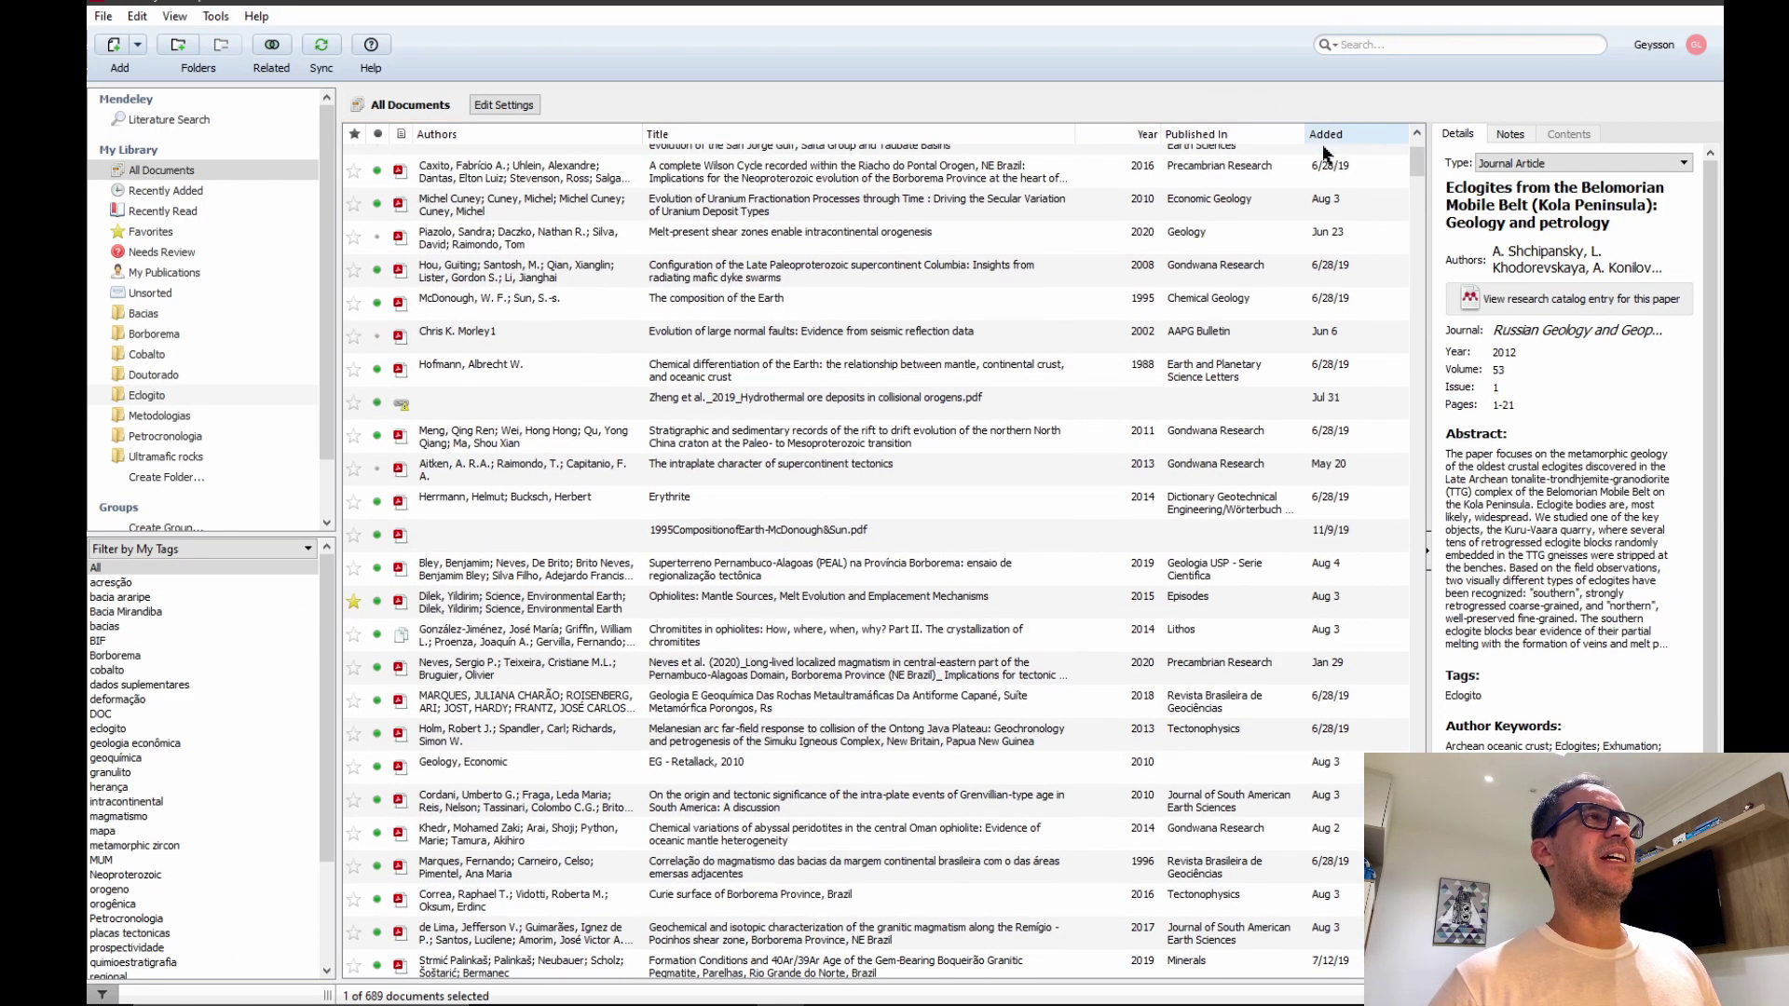
# - Search the library by an author's surname, and open and close the 2015 article "Paleoproterozoic accretionary and collisional processes"
pyautogui.click(1328, 44)
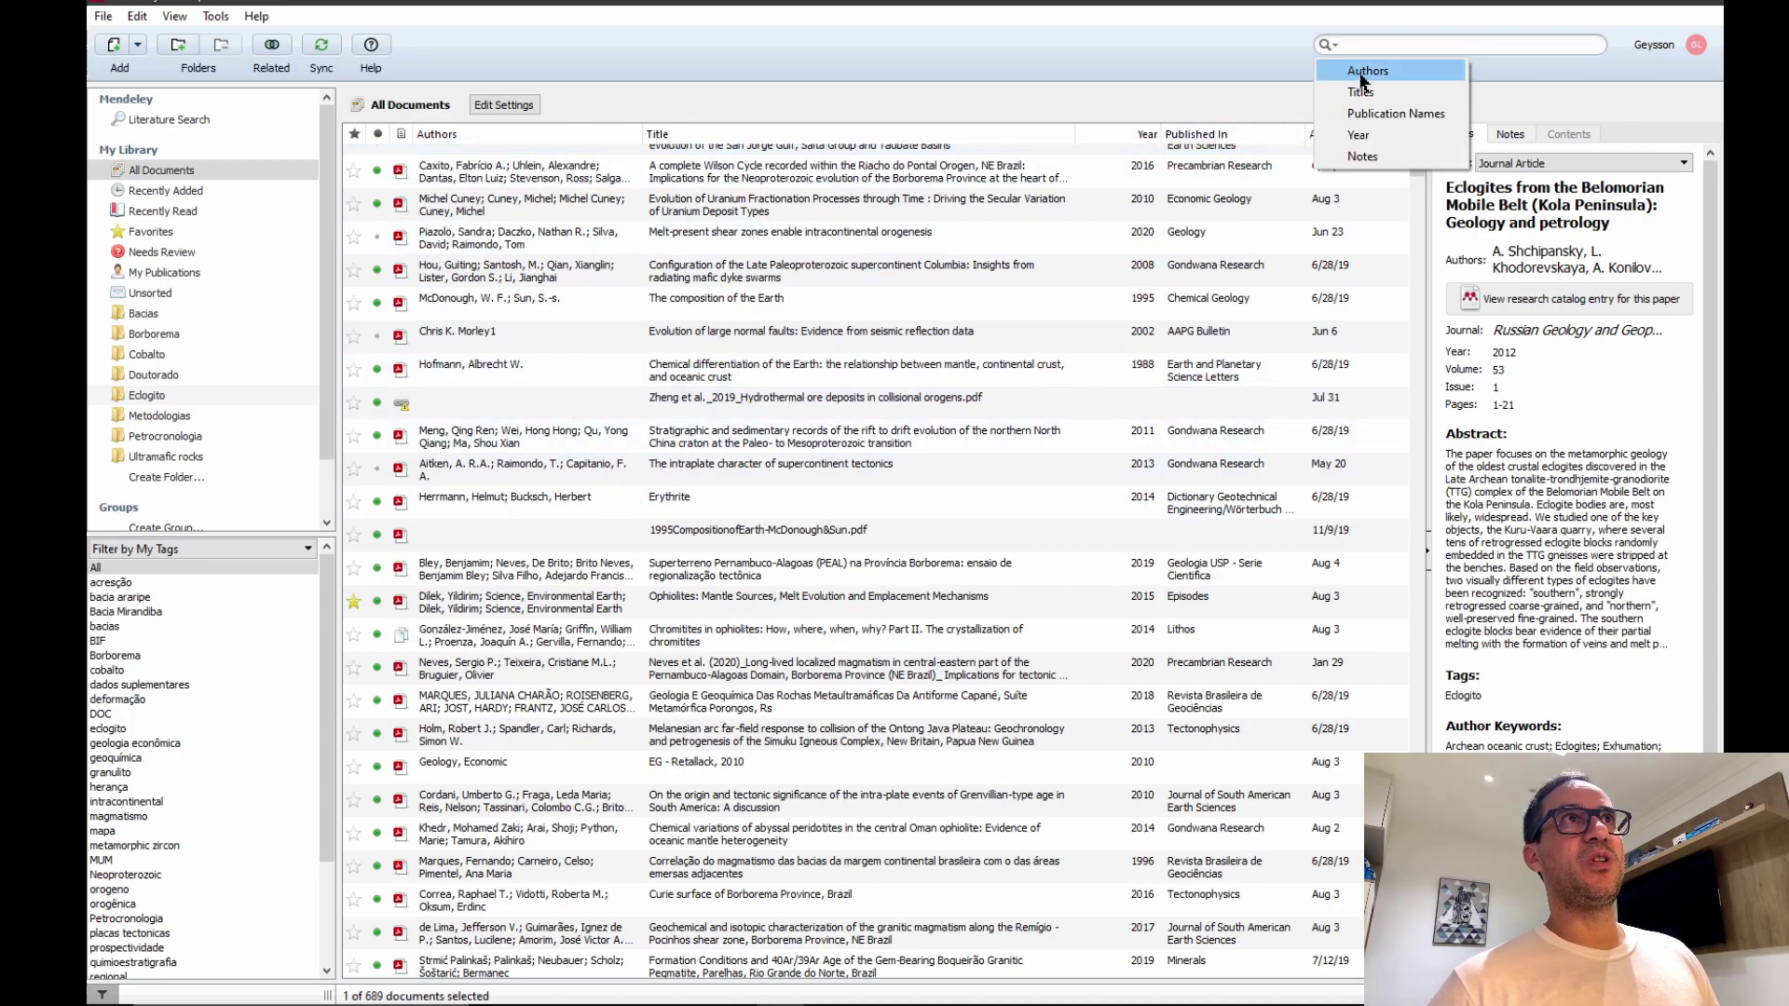
pyautogui.click(1362, 77)
pyautogui.write('lag')
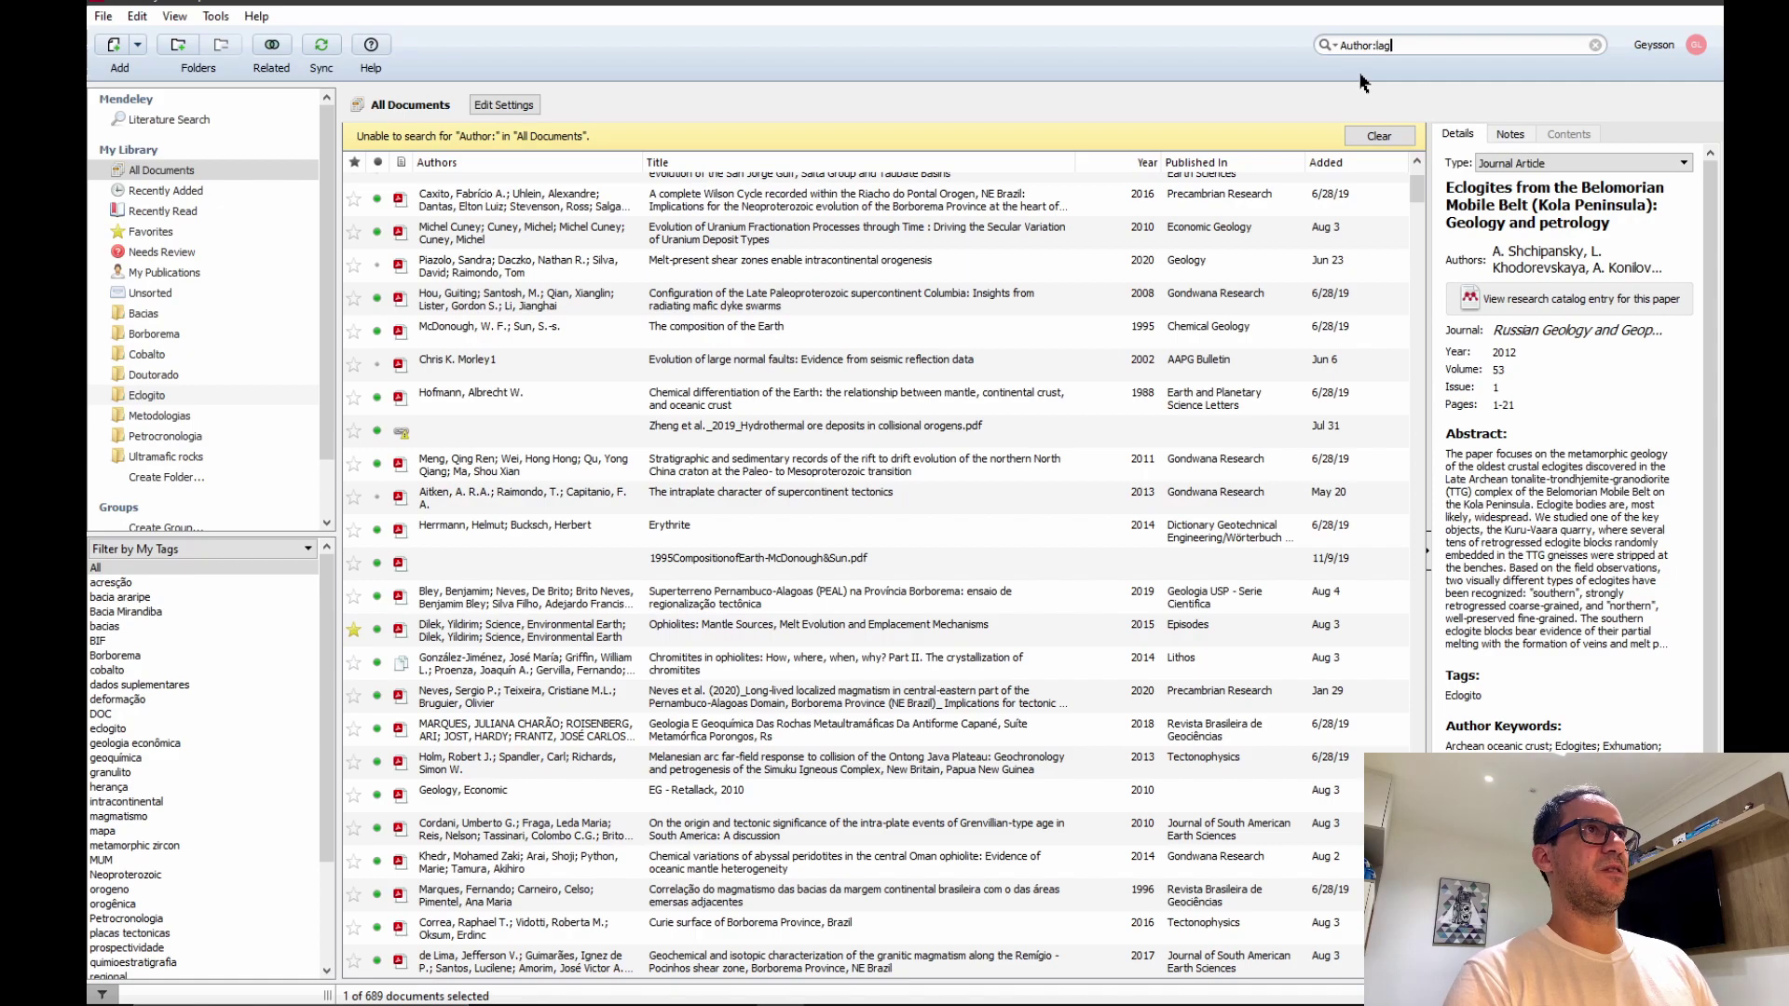
pyautogui.write('es')
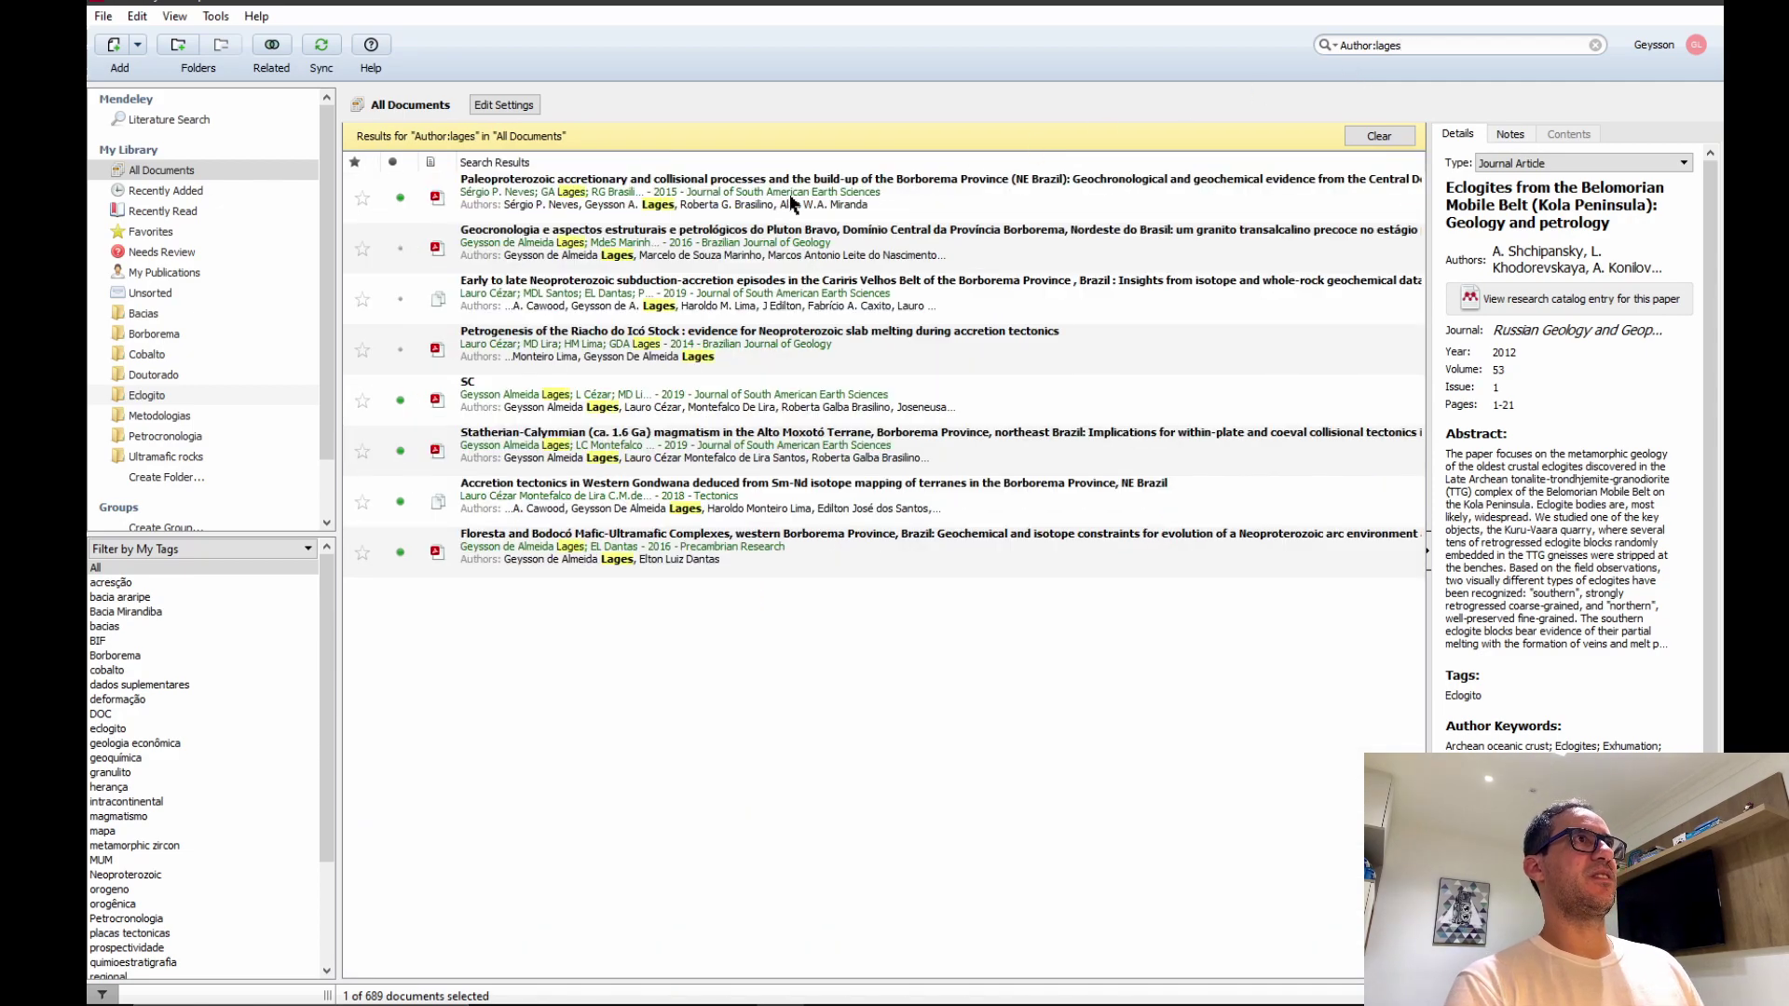
pyautogui.doubleClick(790, 194)
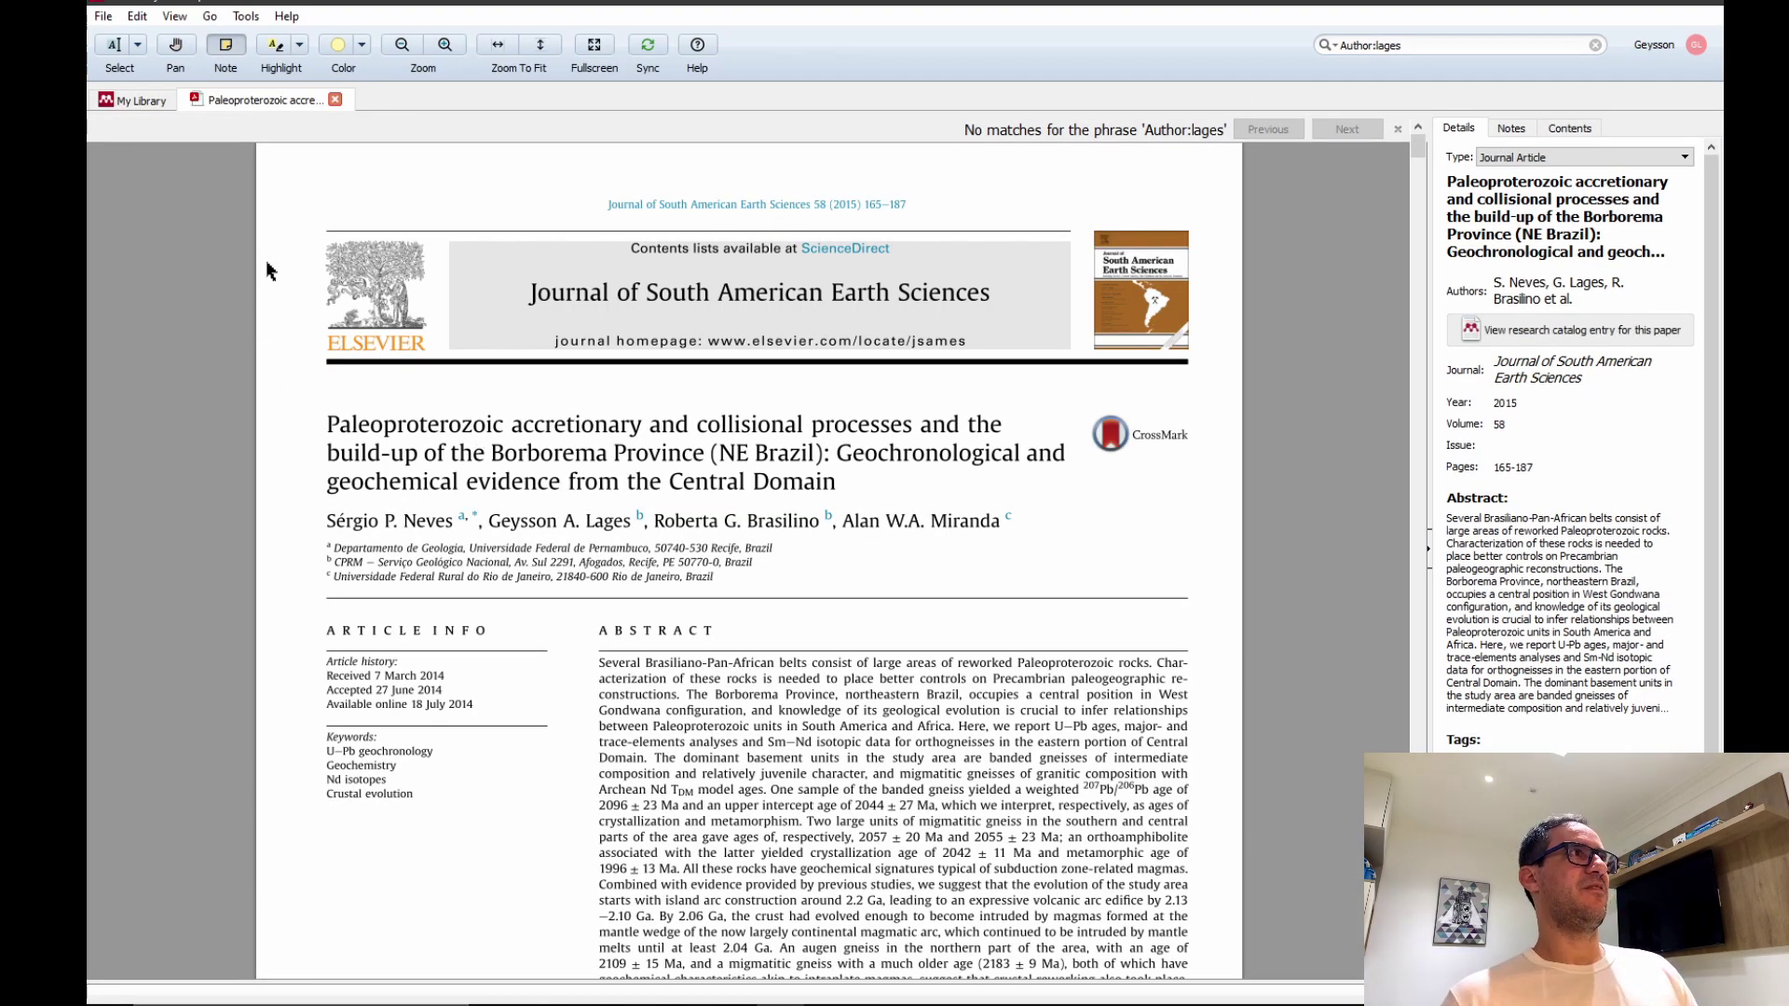
pyautogui.click(335, 99)
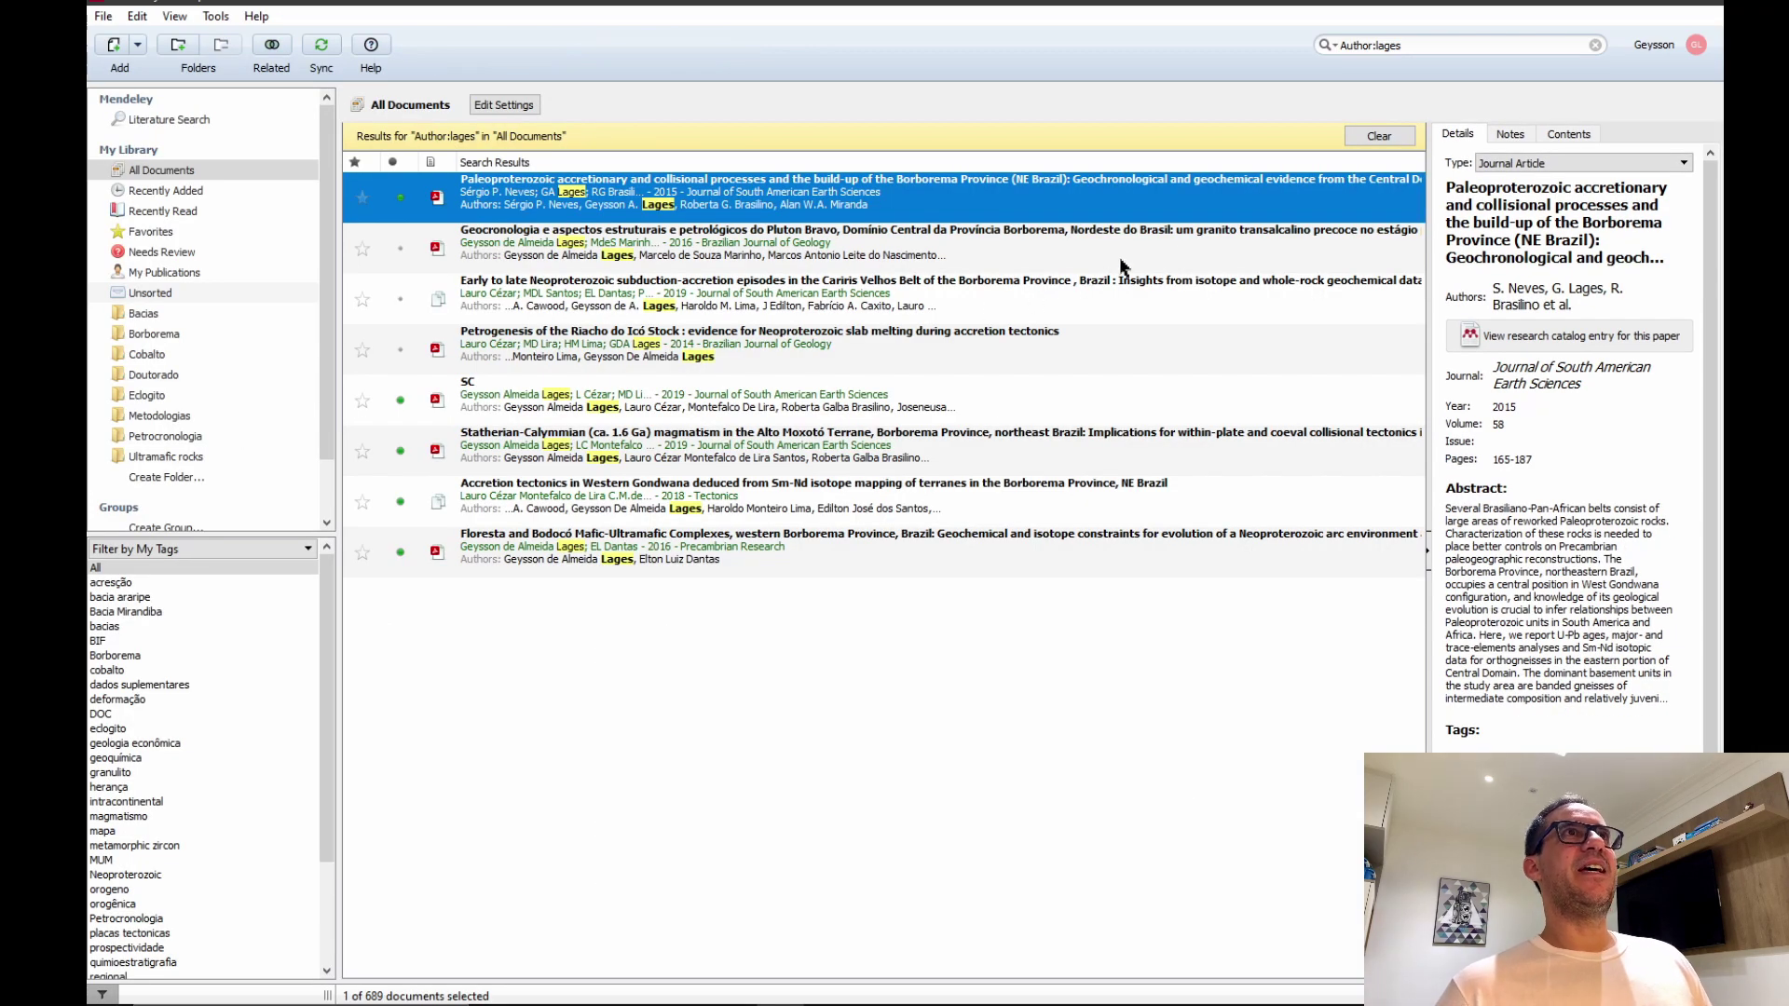
# - Replace the author search with a search of all documents for "petrocronologia"
pyautogui.click(1420, 46)
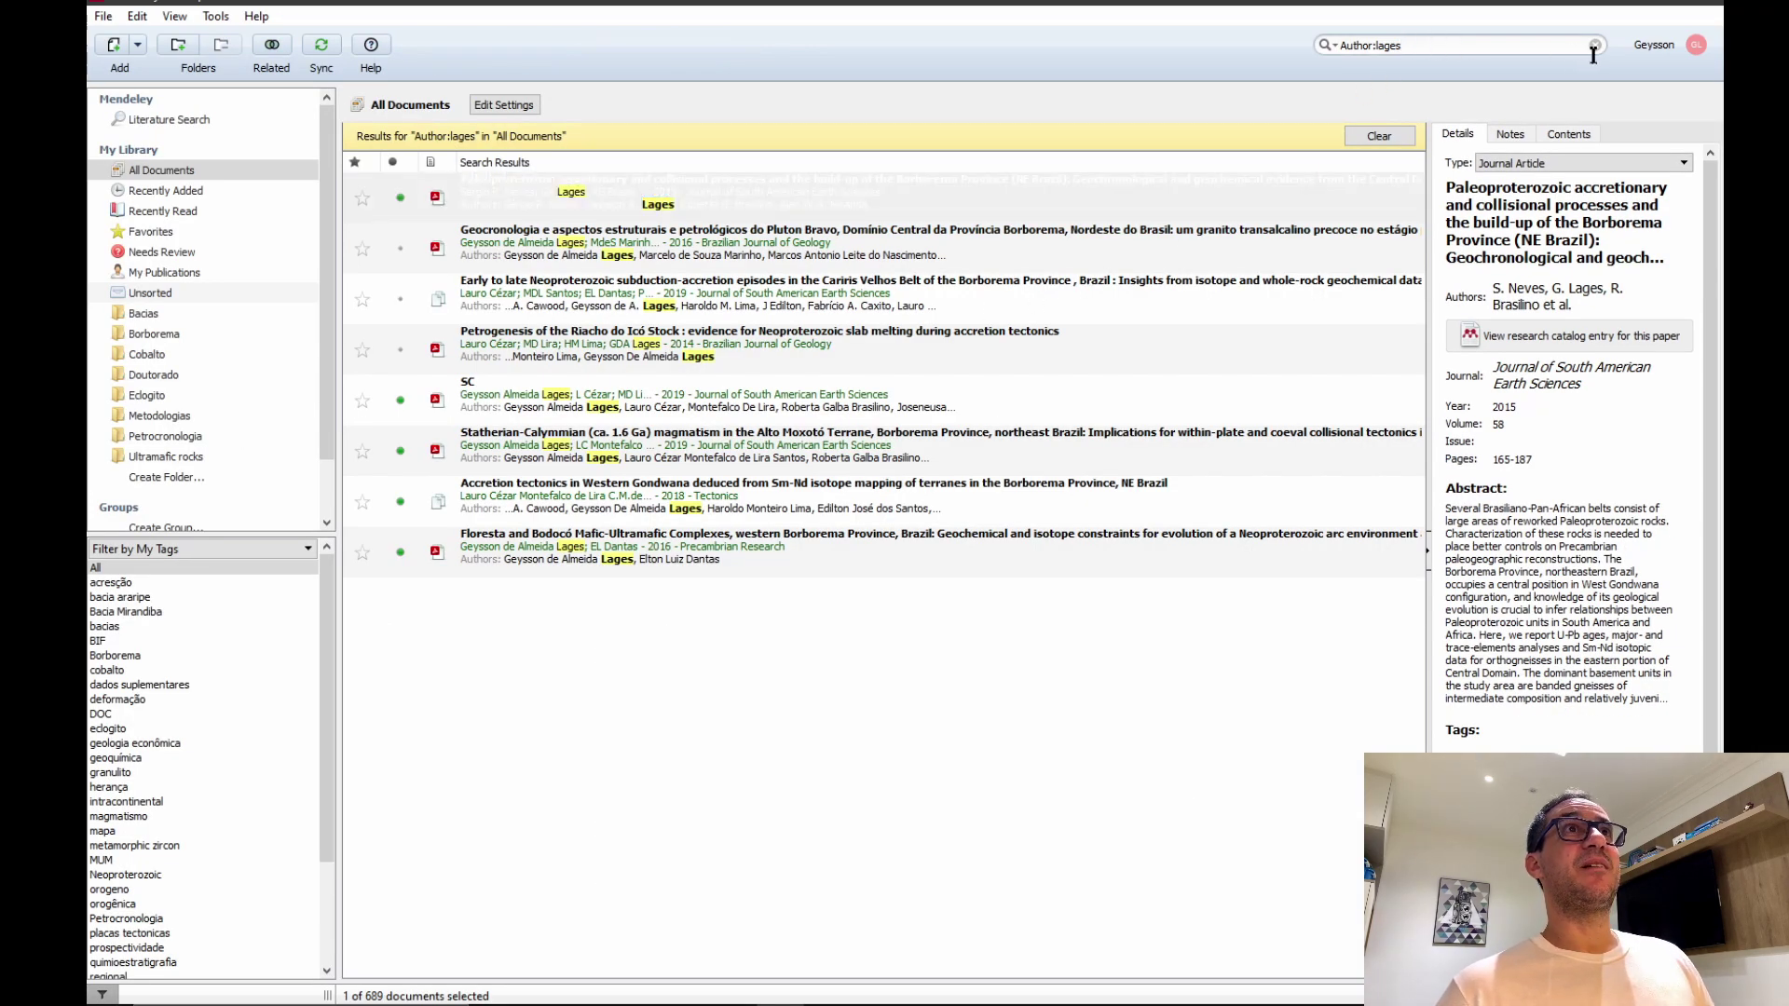
pyautogui.moveTo(1556, 45); pyautogui.dragTo(1265, 45)
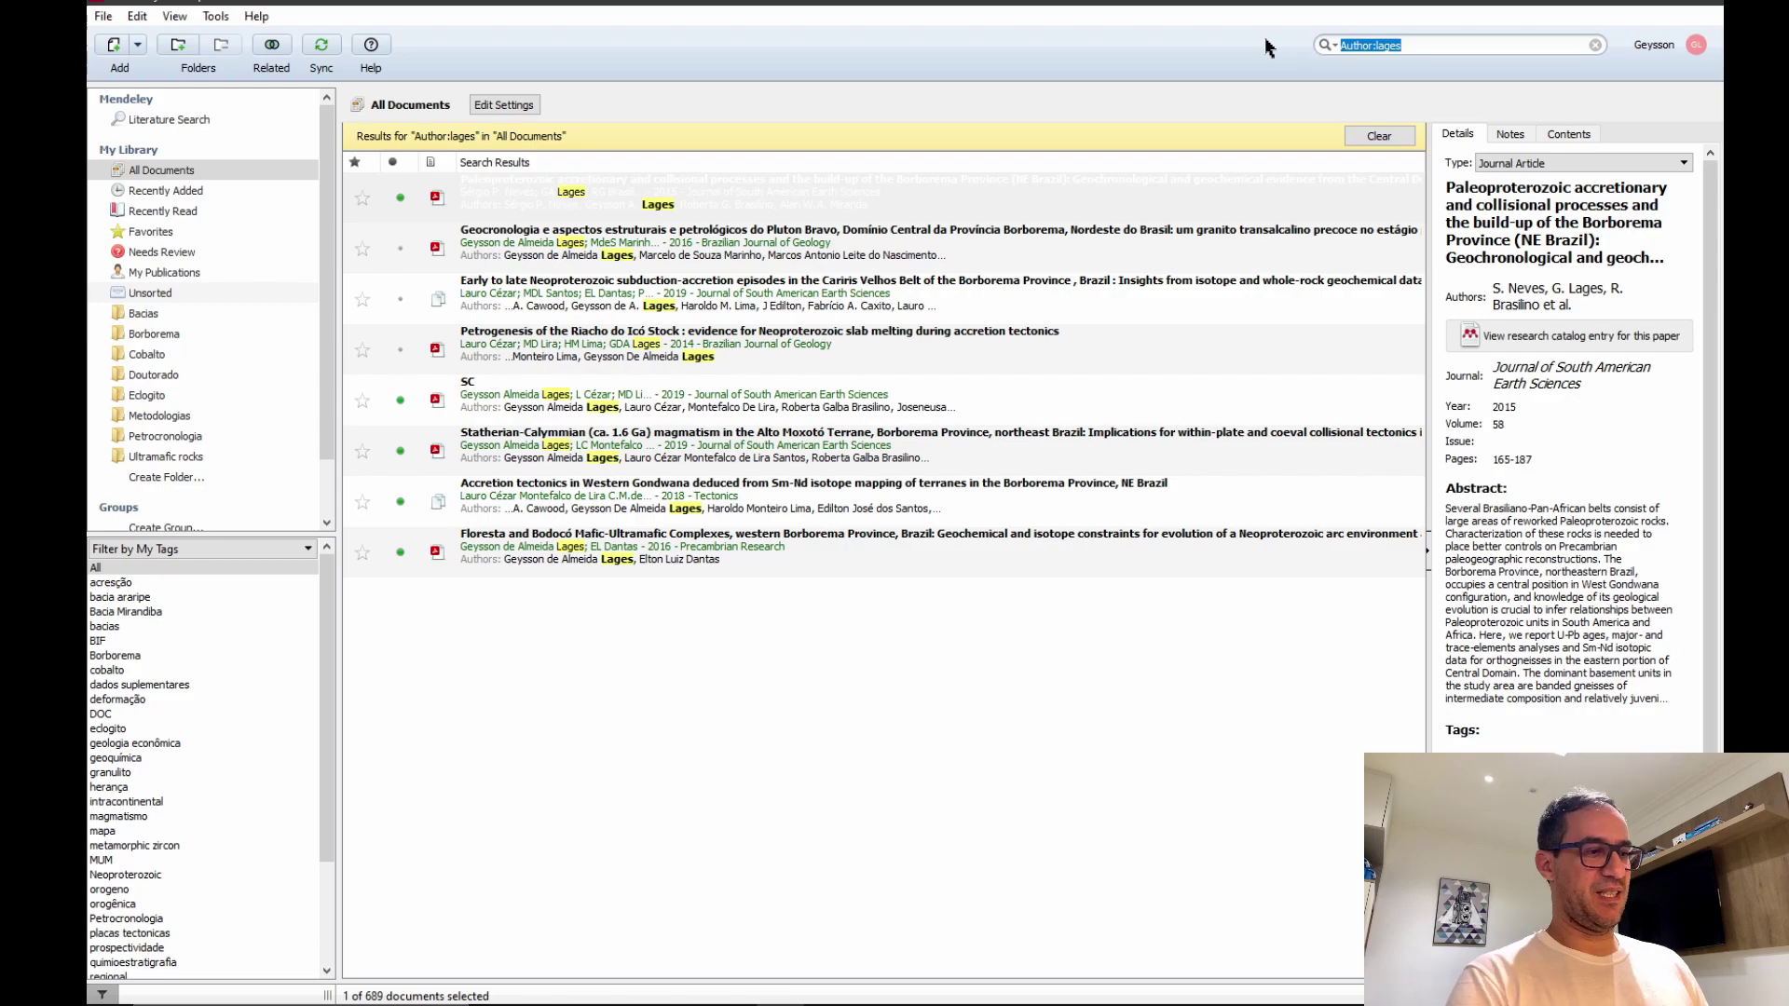
pyautogui.write('petr')
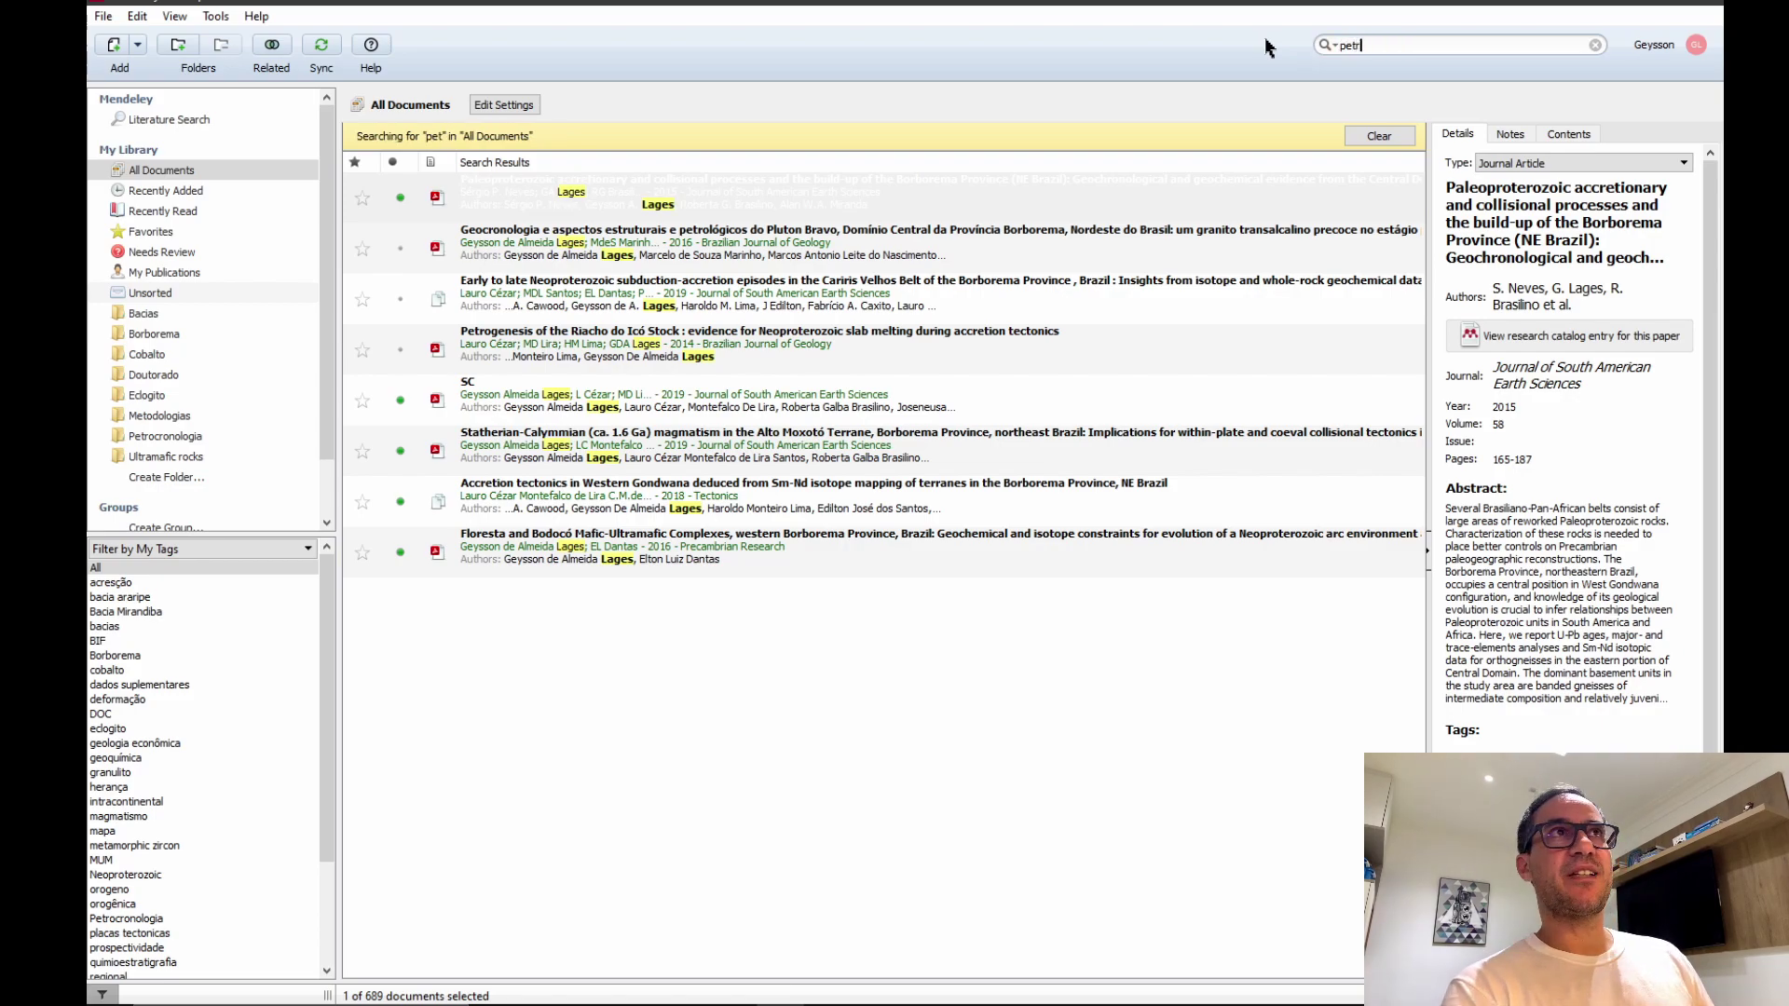
pyautogui.write('ocronologia')
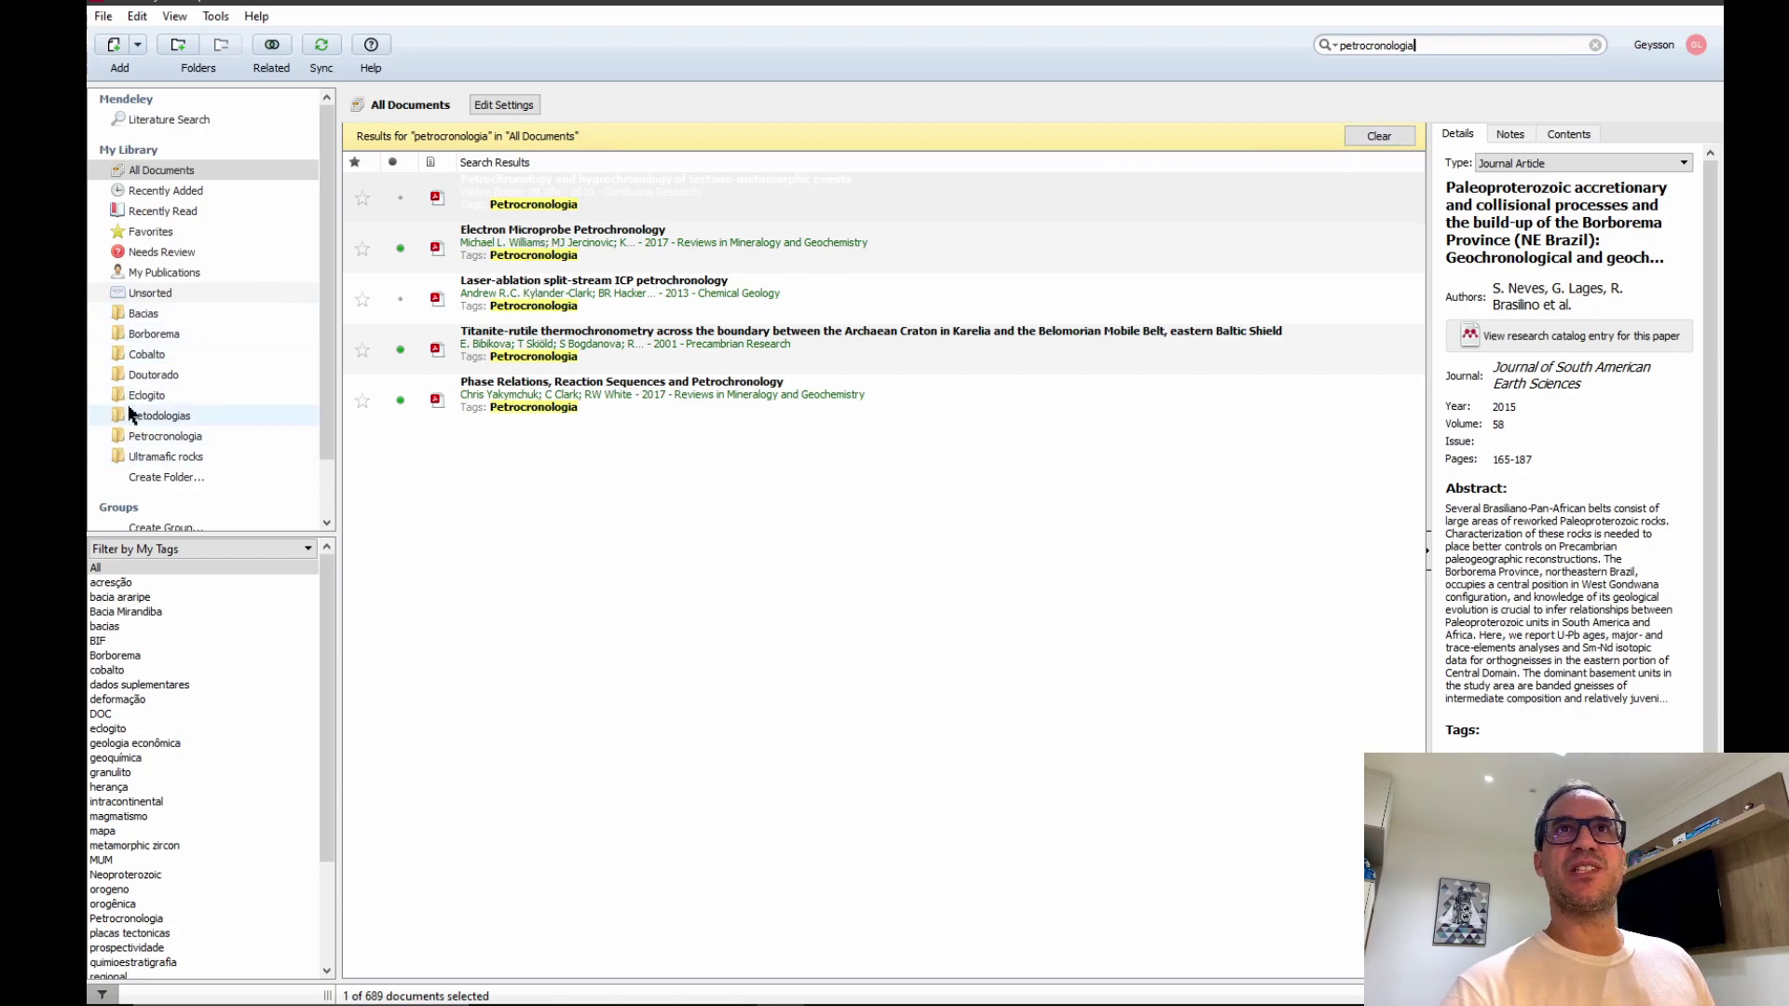
# - Add the 2001 "Titanite-rutile thermochronometry" article to the Petrocronologia folder, and view the folder's full contents before returning to all documents
pyautogui.moveTo(509, 354); pyautogui.dragTo(157, 438)
pyautogui.click(158, 438)
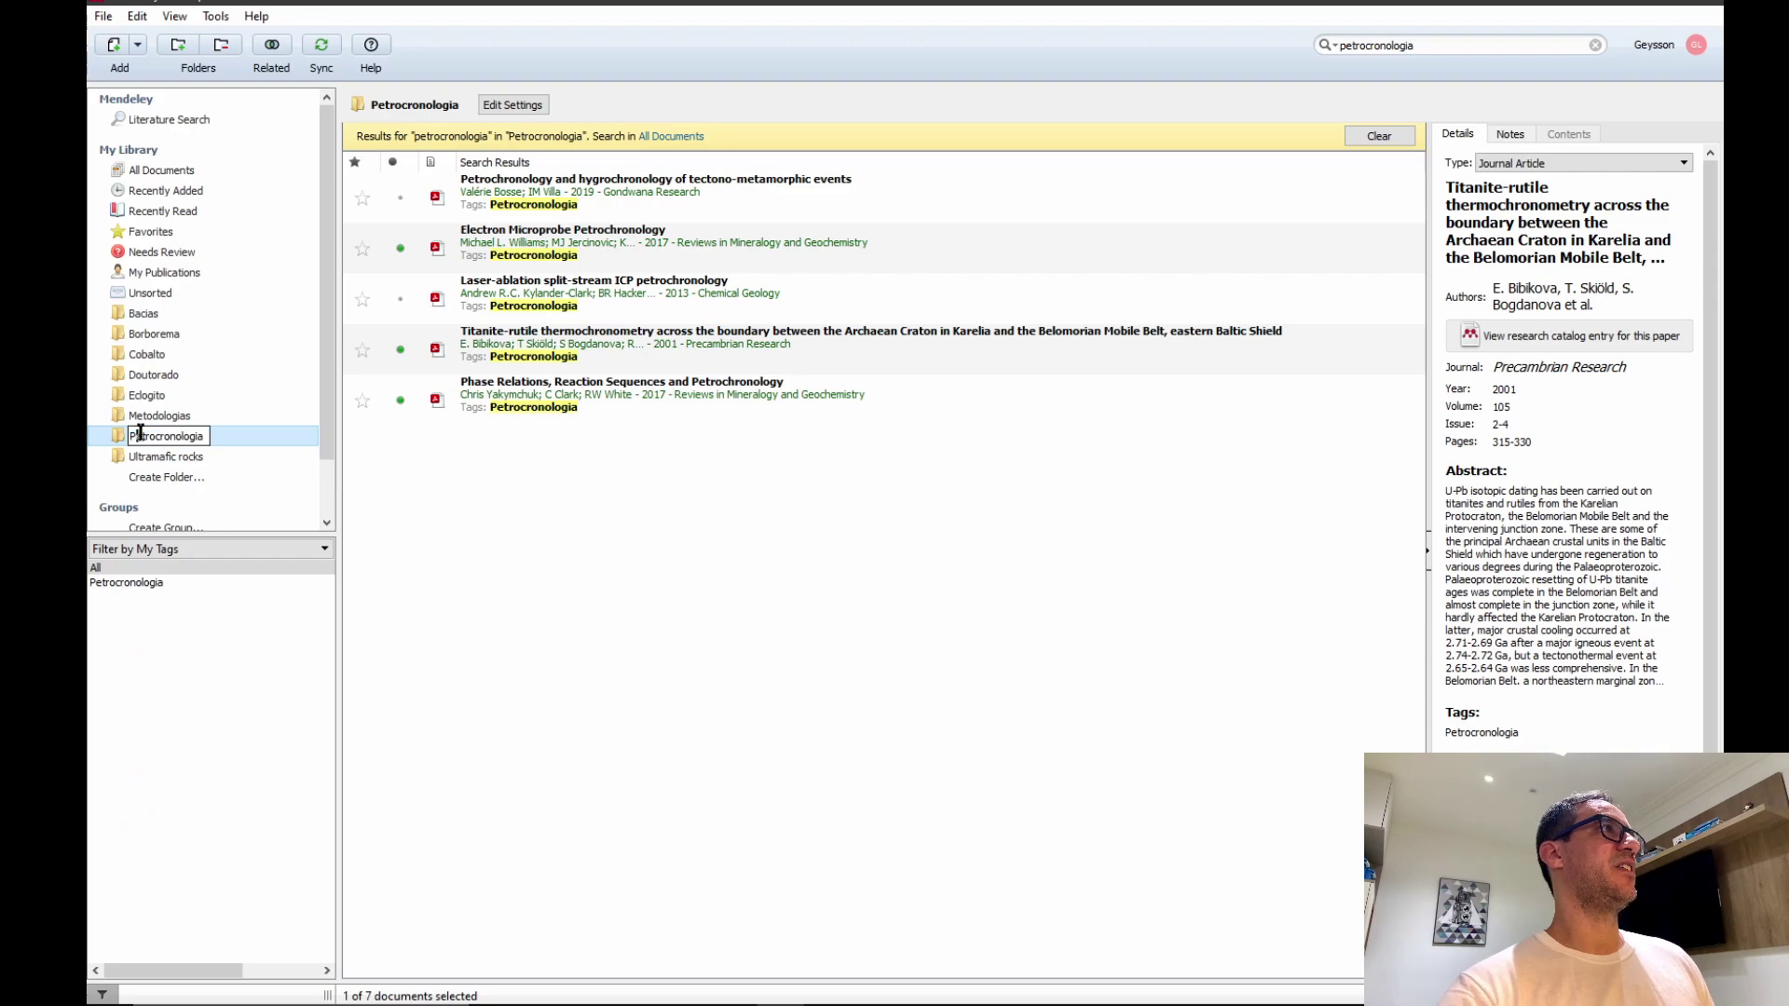
pyautogui.click(517, 519)
pyautogui.click(1376, 136)
pyautogui.click(141, 439)
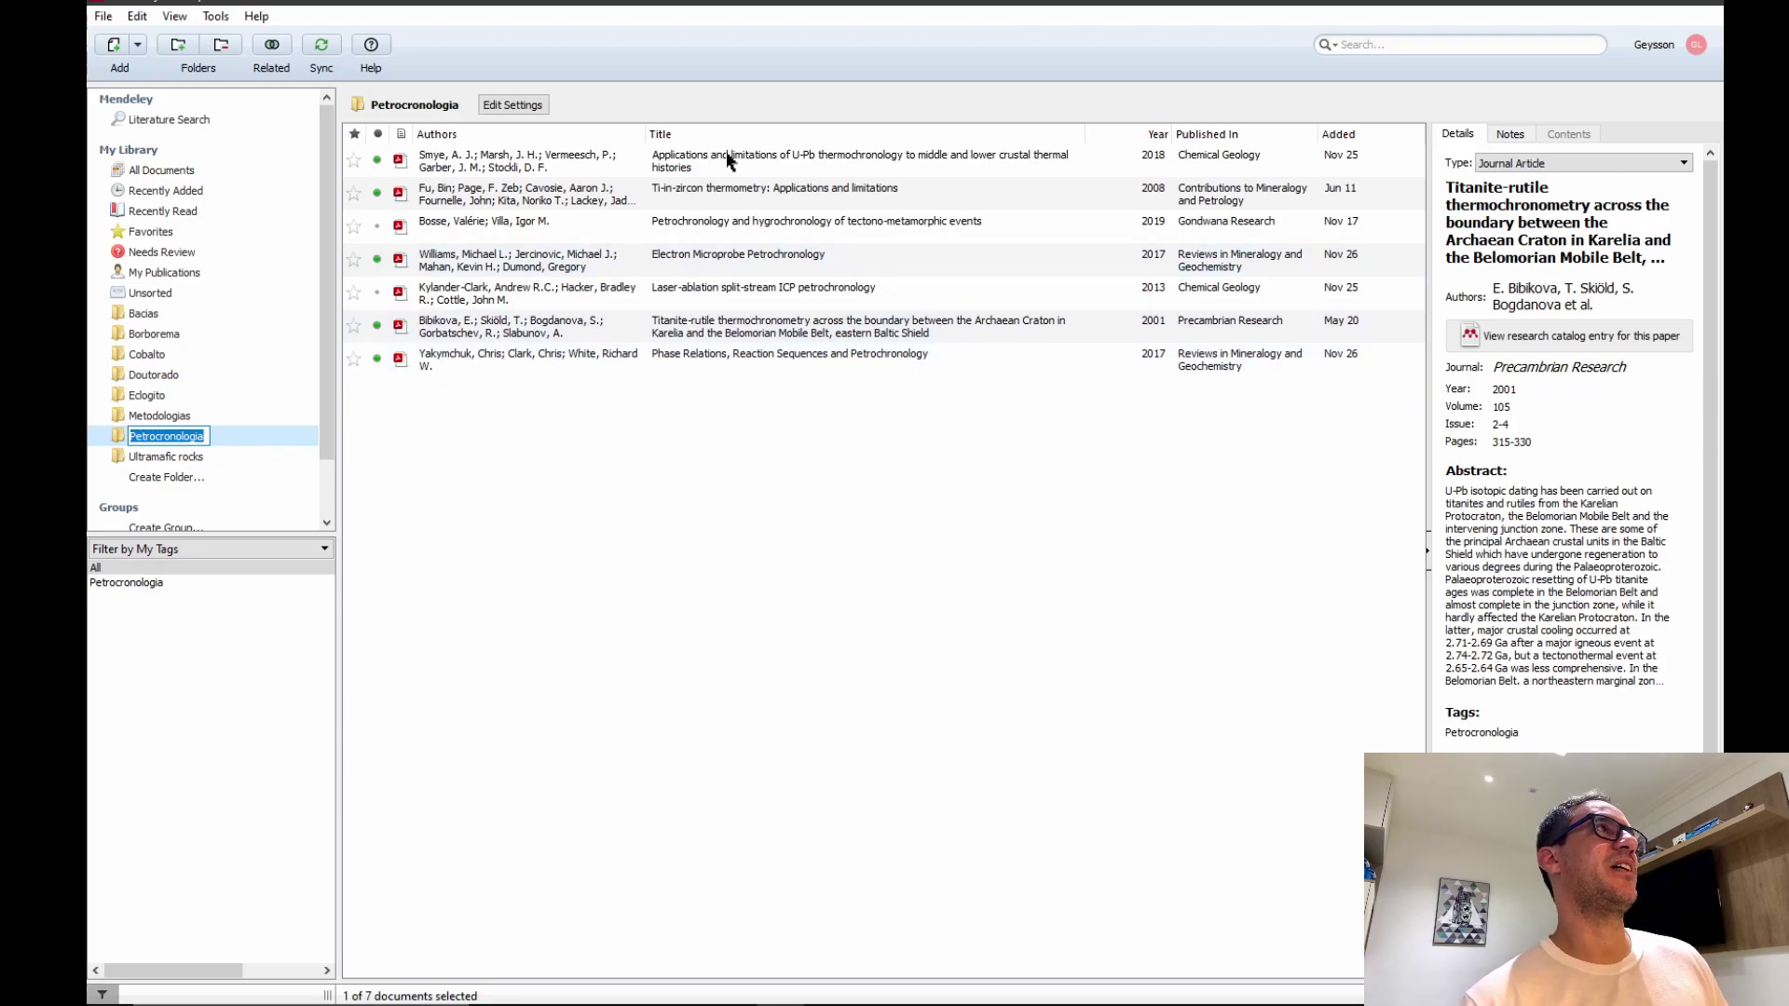
pyautogui.click(140, 170)
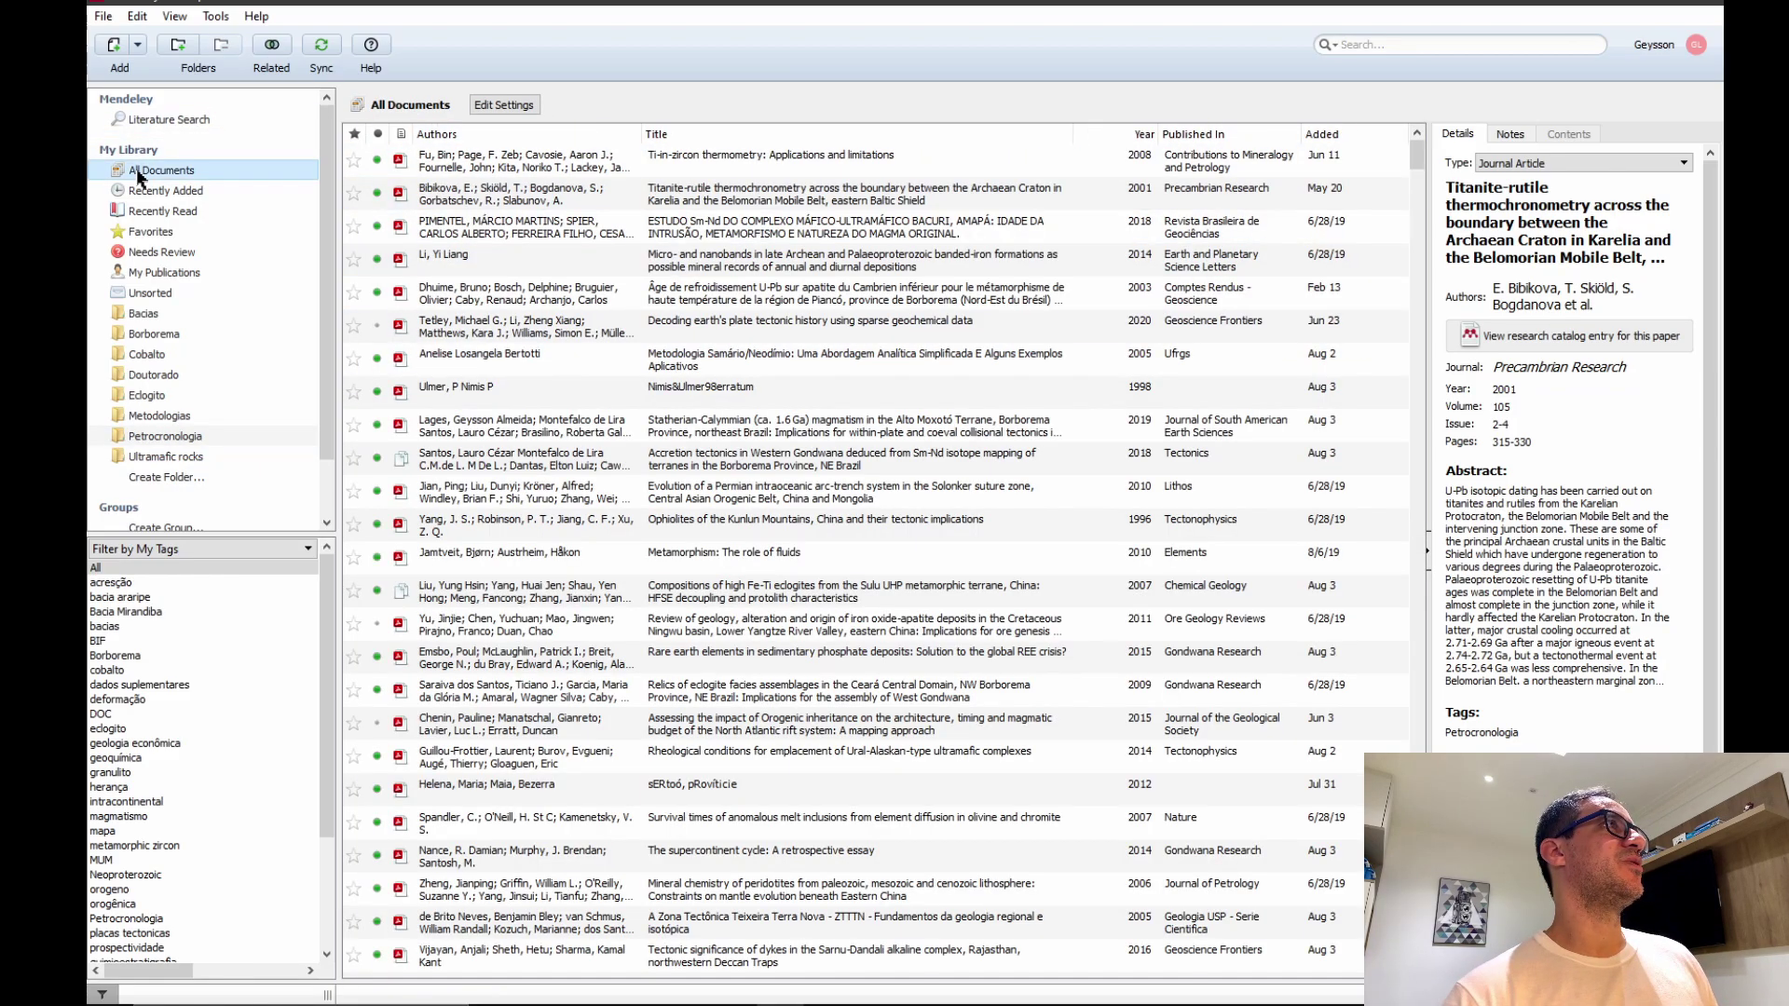
# - Minimize the open windows and move rmg.2017.83.7.pdf on the desktop up beside the two other rmg PDFs
pyautogui.click(1623, 7)
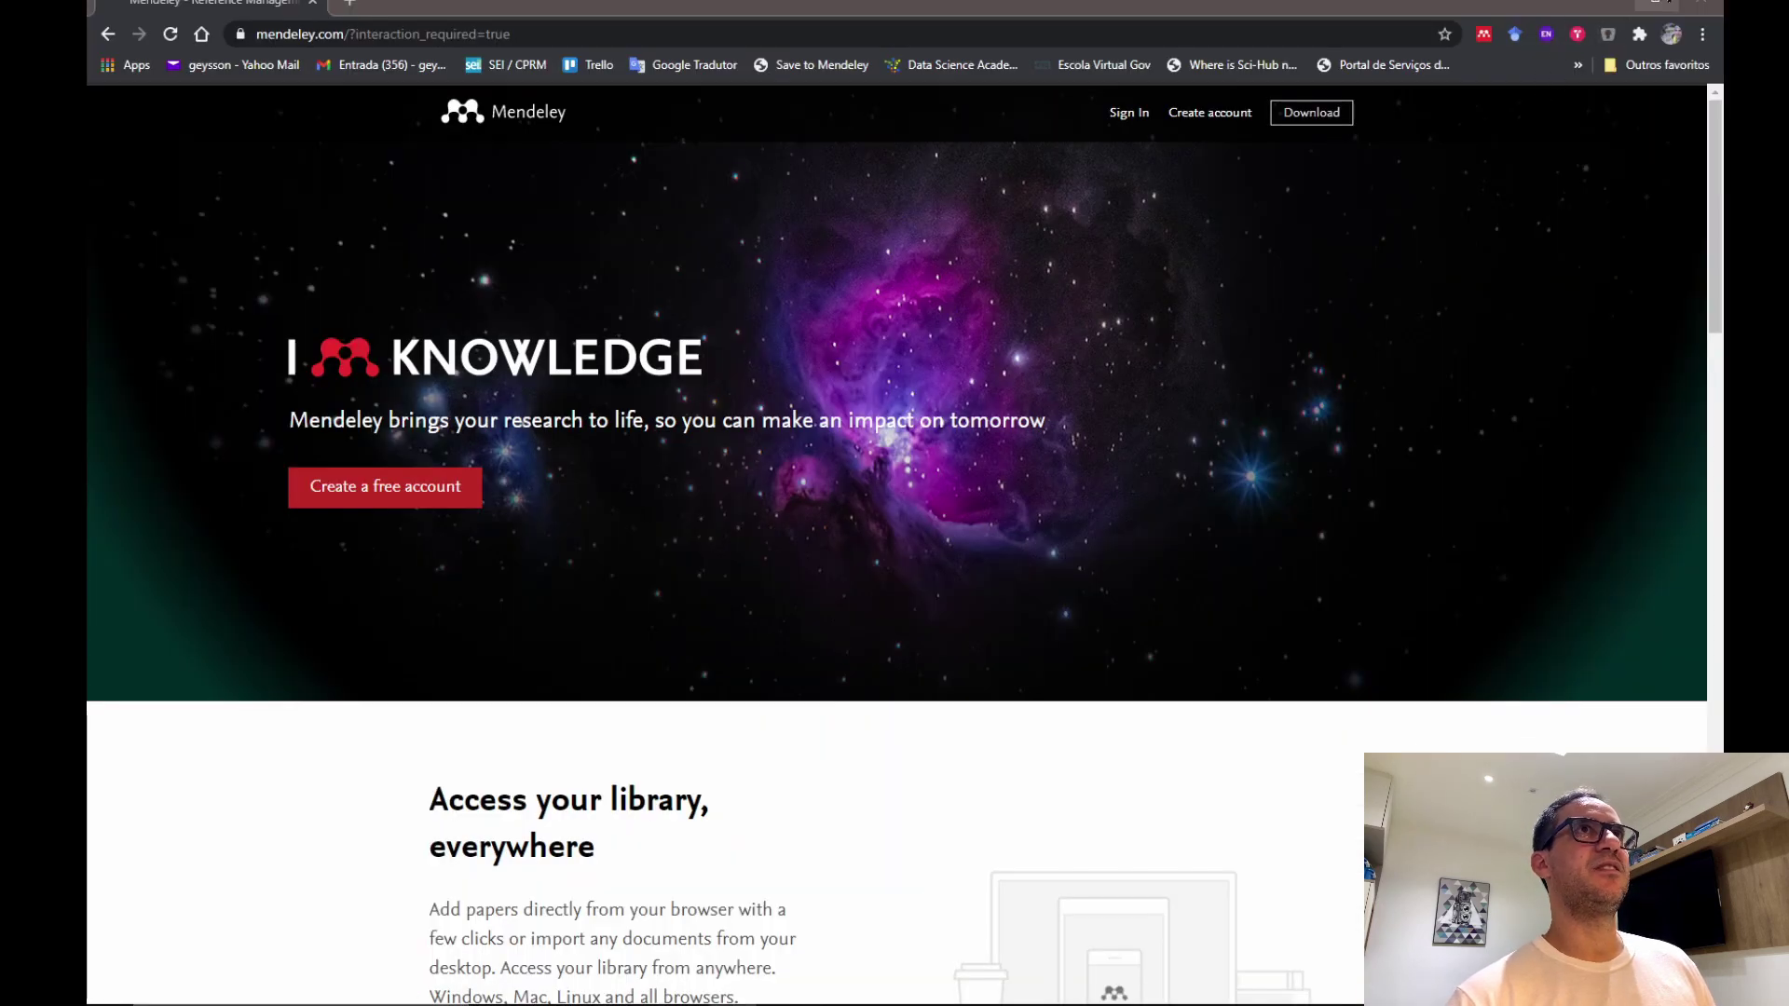
pyautogui.click(1617, 10)
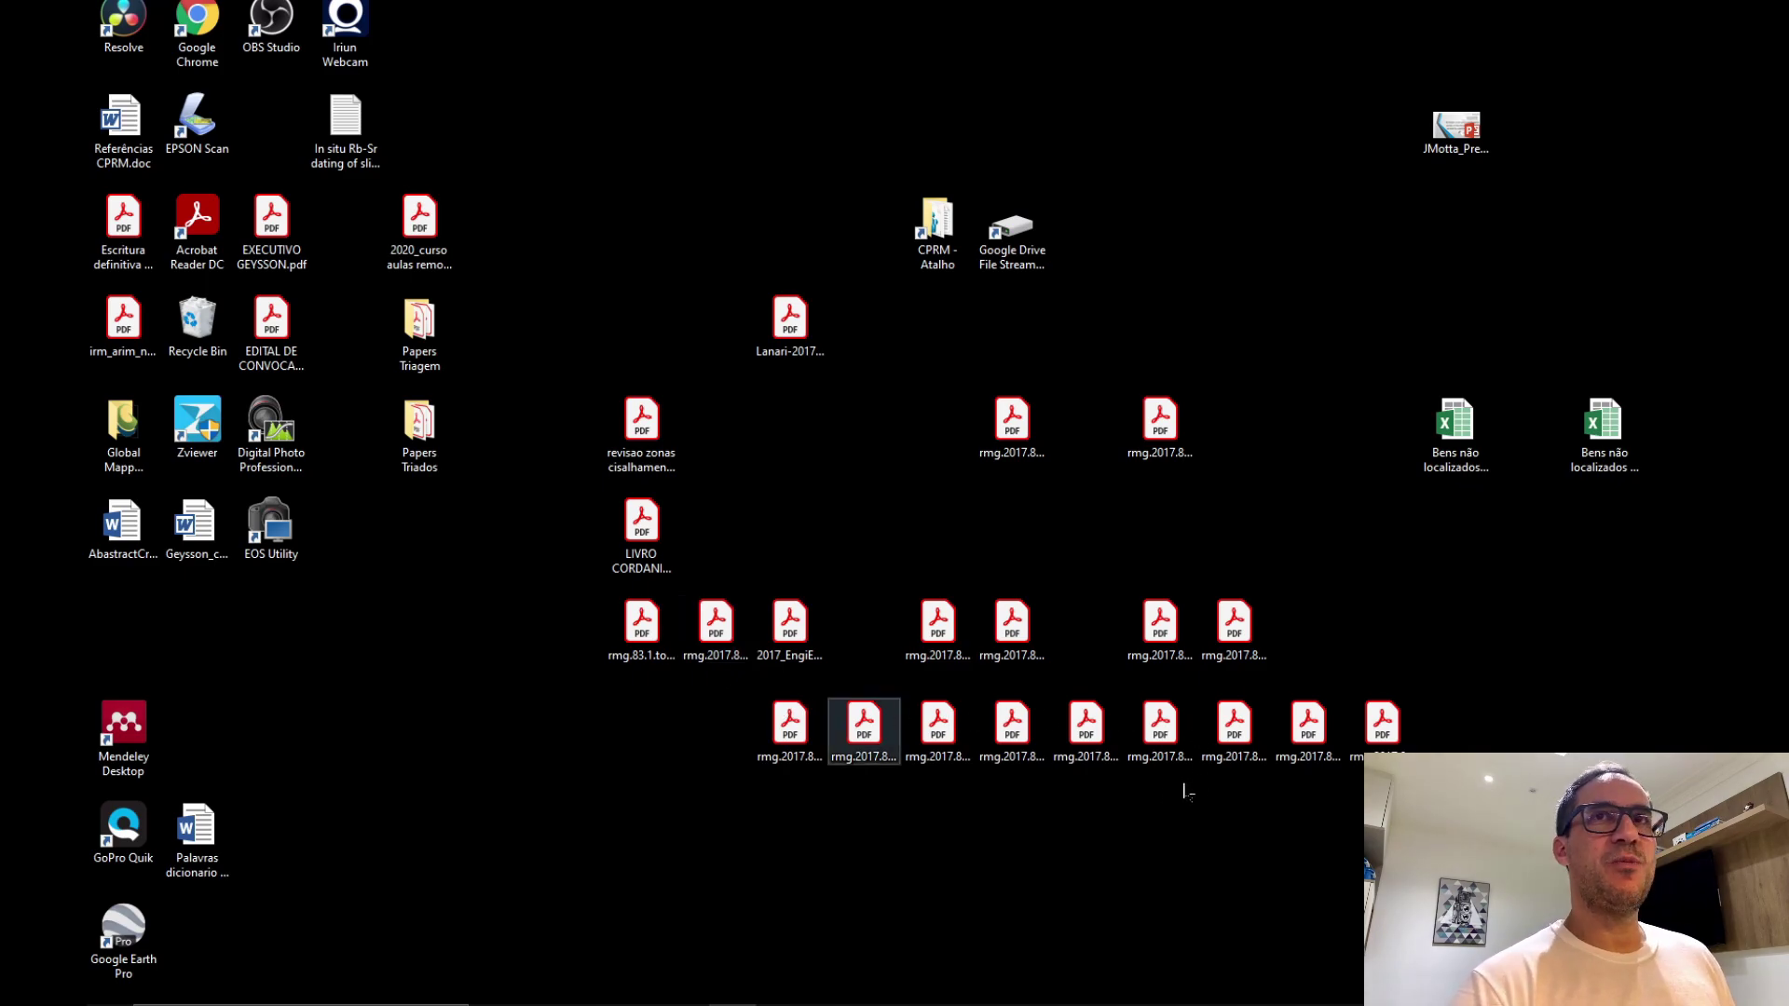
pyautogui.click(1171, 744)
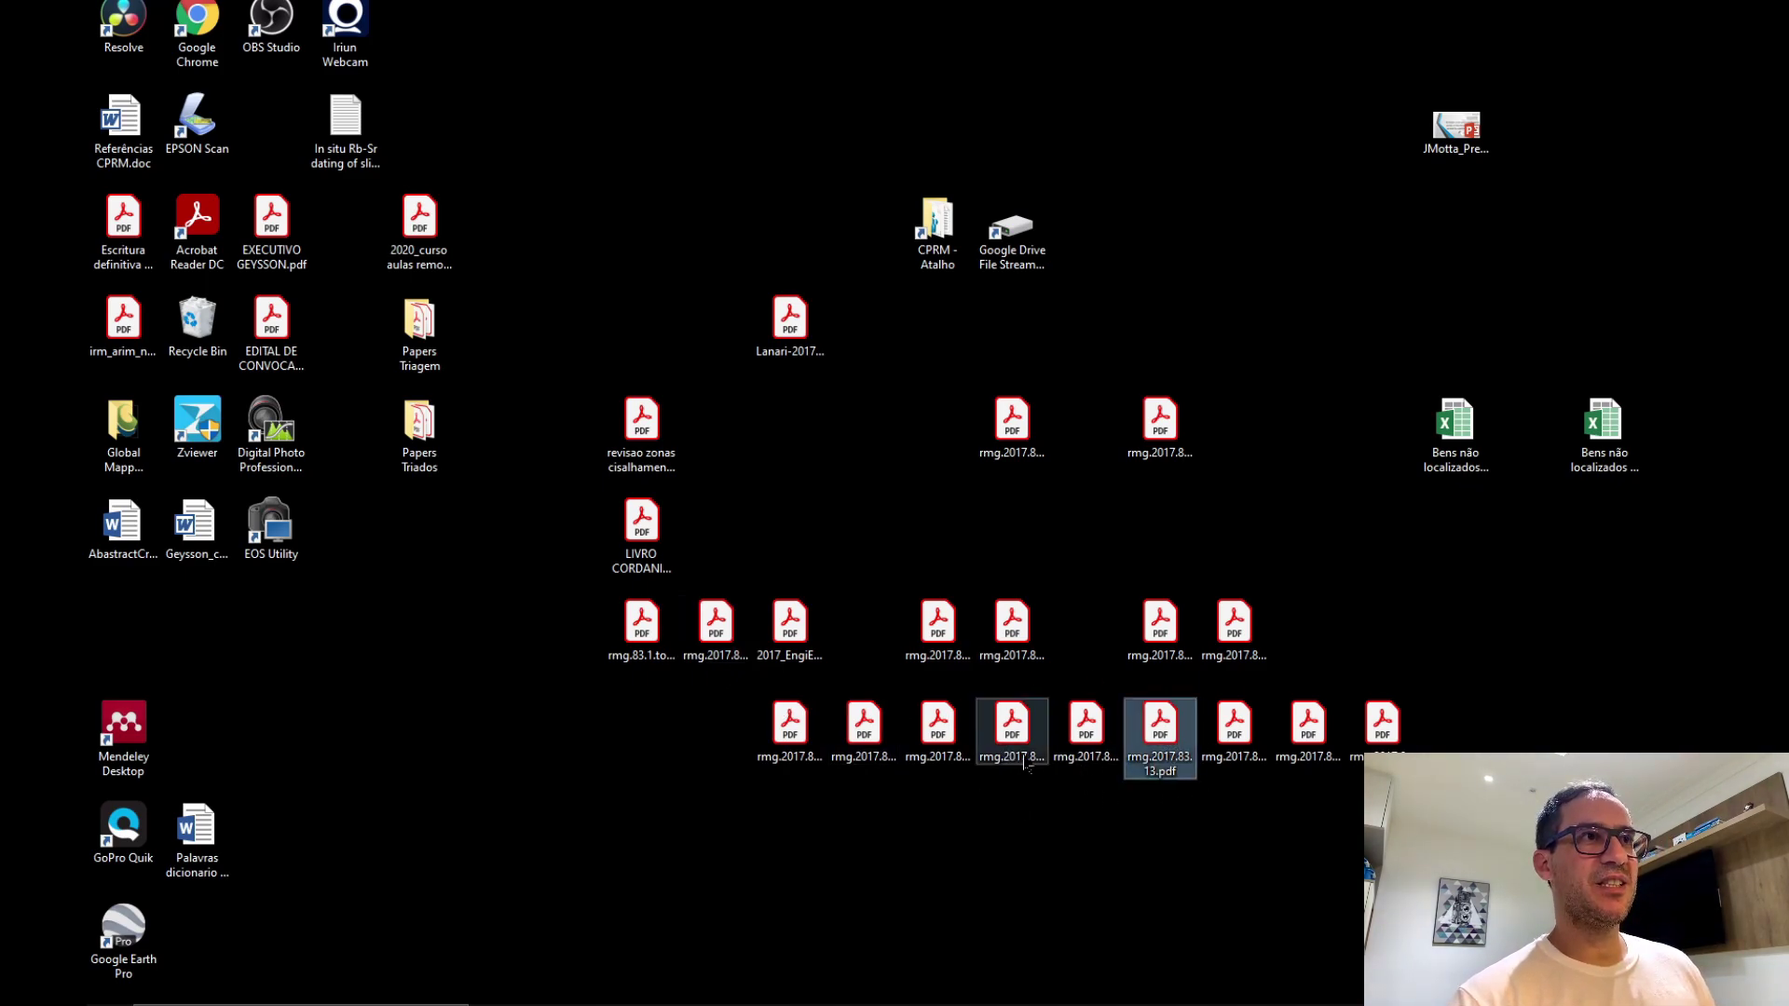
pyautogui.click(1230, 636)
pyautogui.moveTo(1228, 636); pyautogui.dragTo(1232, 427)
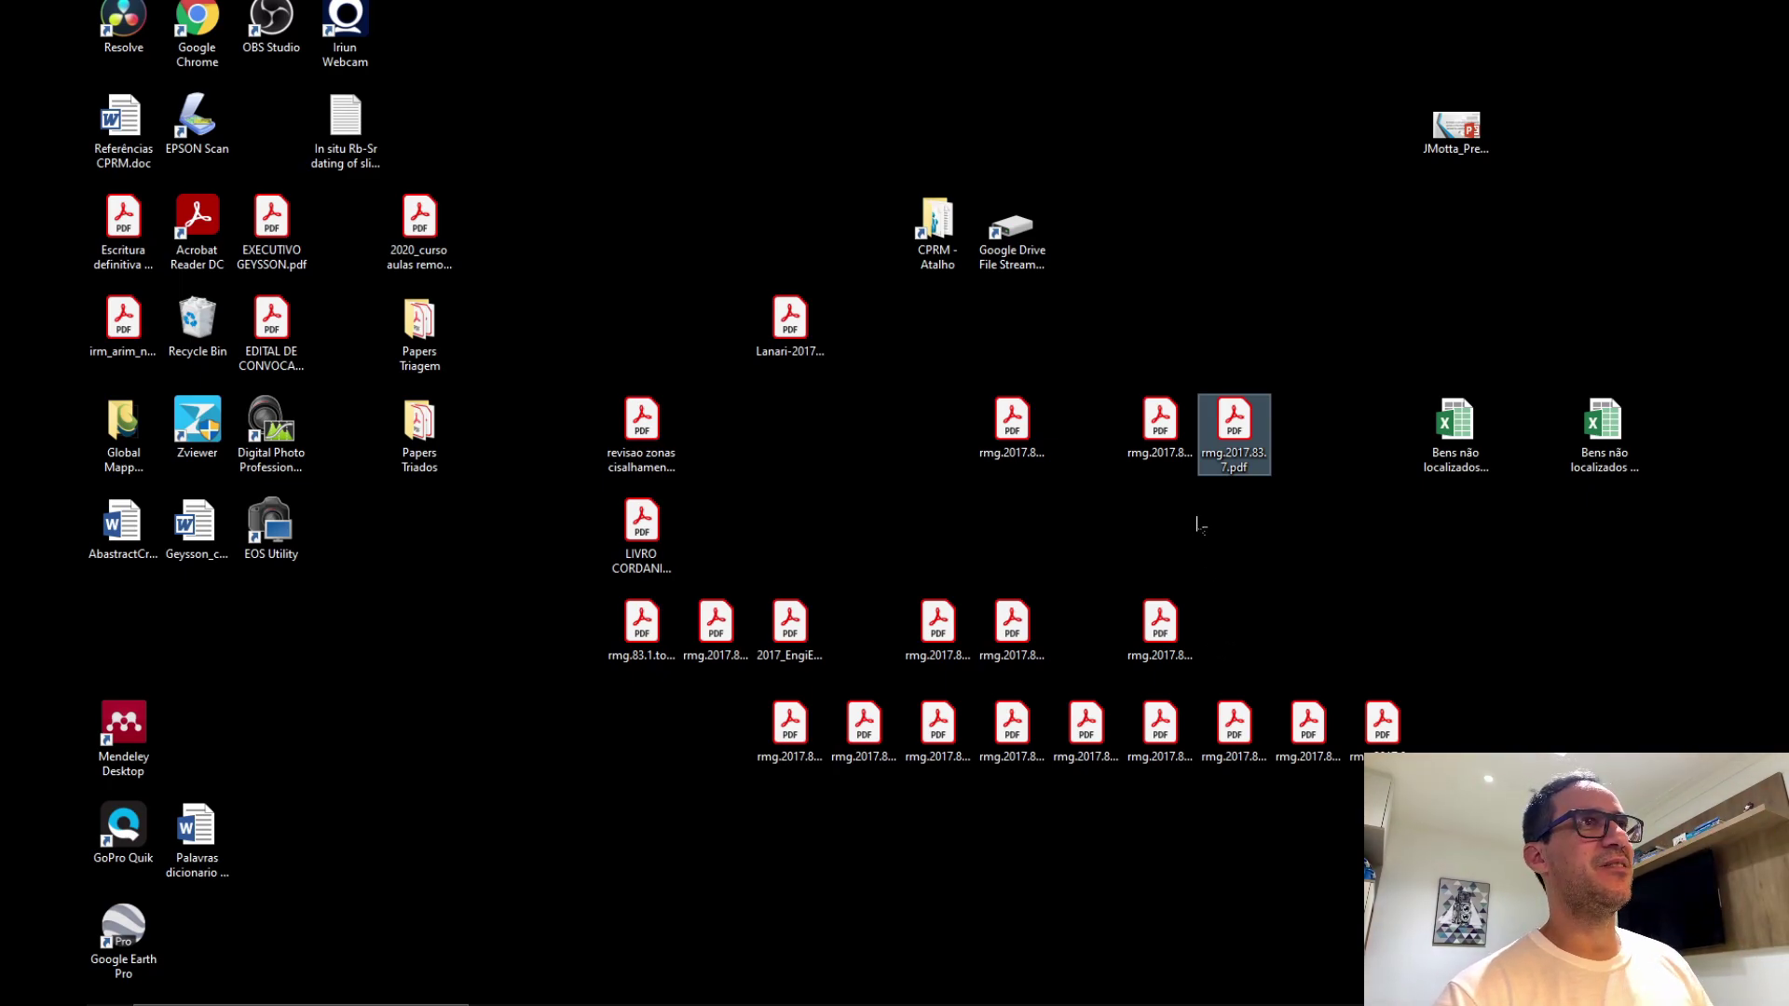
# - Switch back to Mendeley Desktop, show it as a smaller window below the desktop PDFs and maximize it again
pyautogui.moveTo(690, 997)
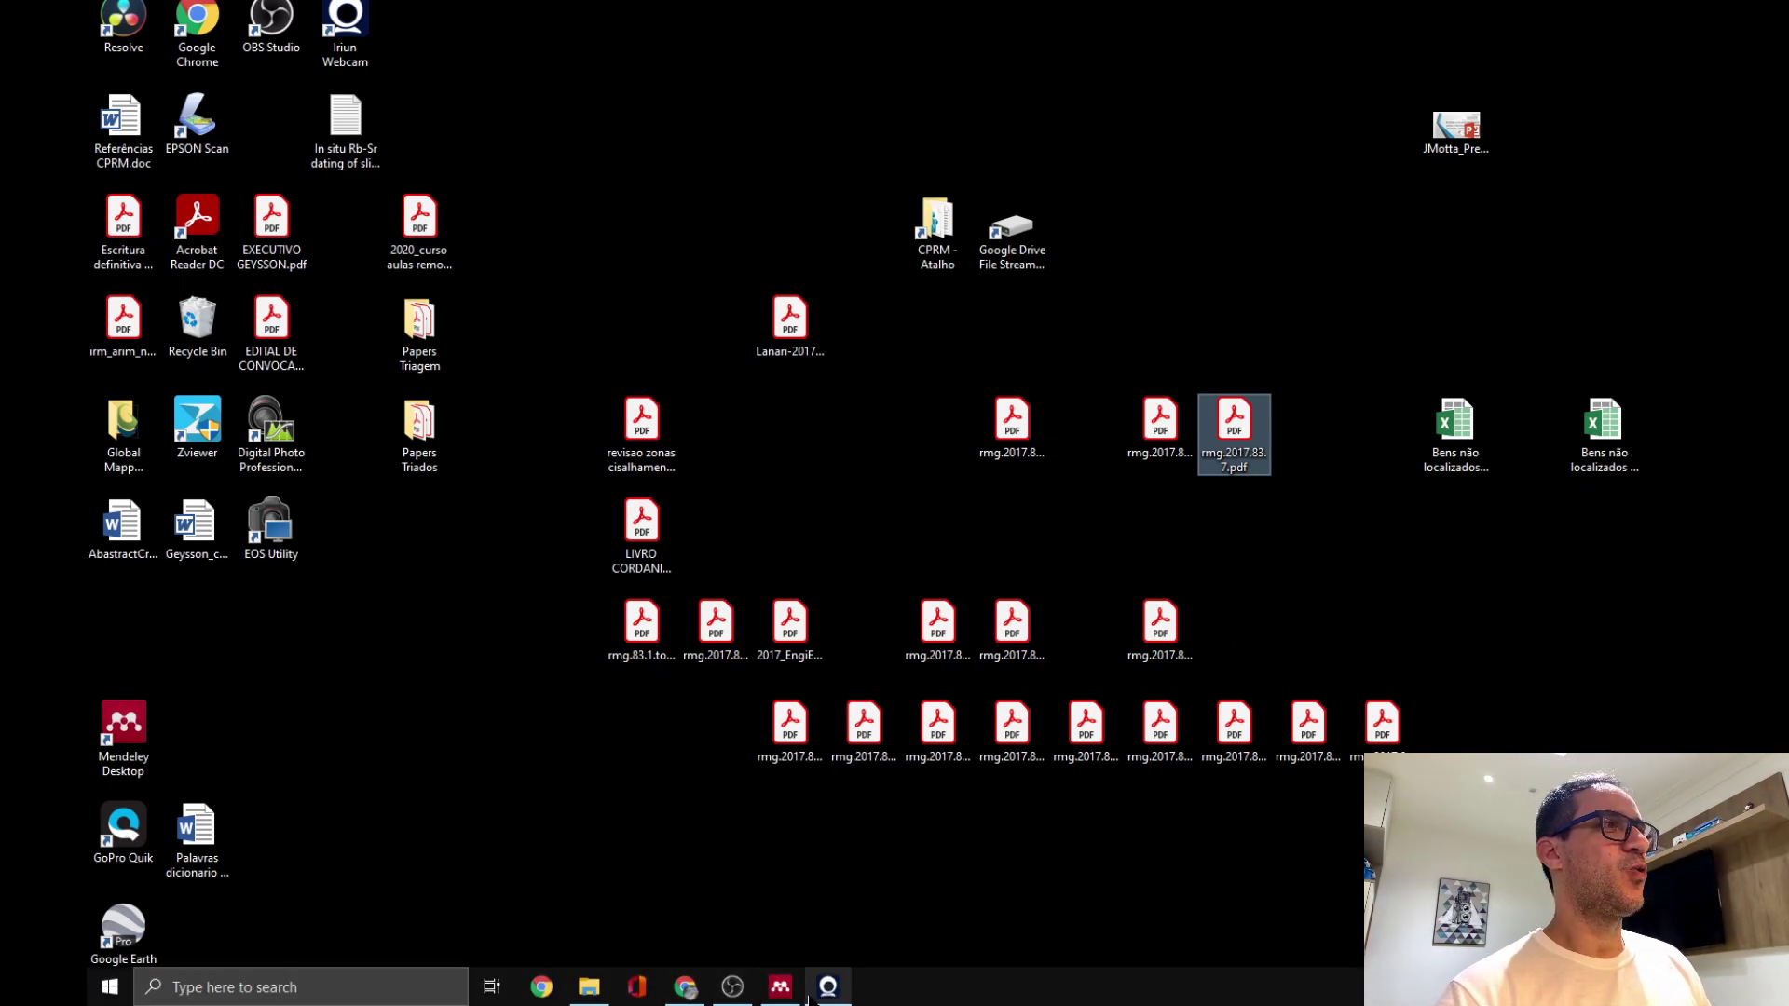
pyautogui.click(774, 996)
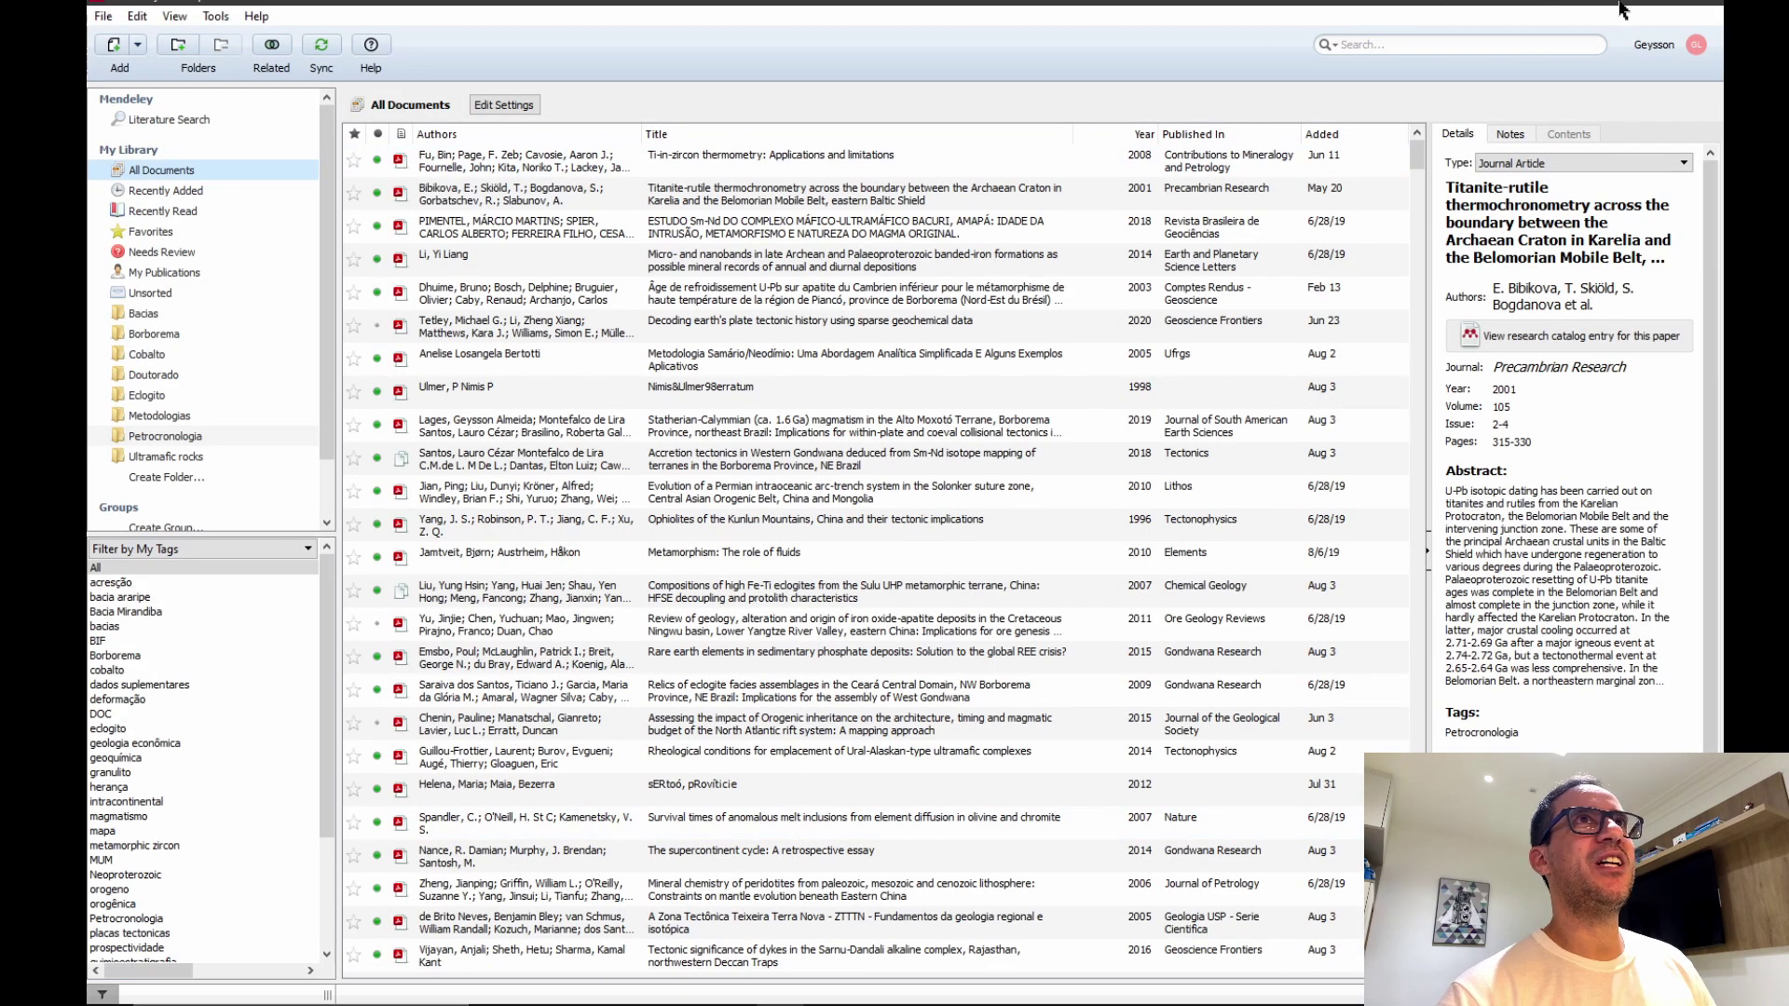
pyautogui.click(1658, 7)
pyautogui.moveTo(1085, 73); pyautogui.dragTo(1214, 810)
pyautogui.click(1172, 673)
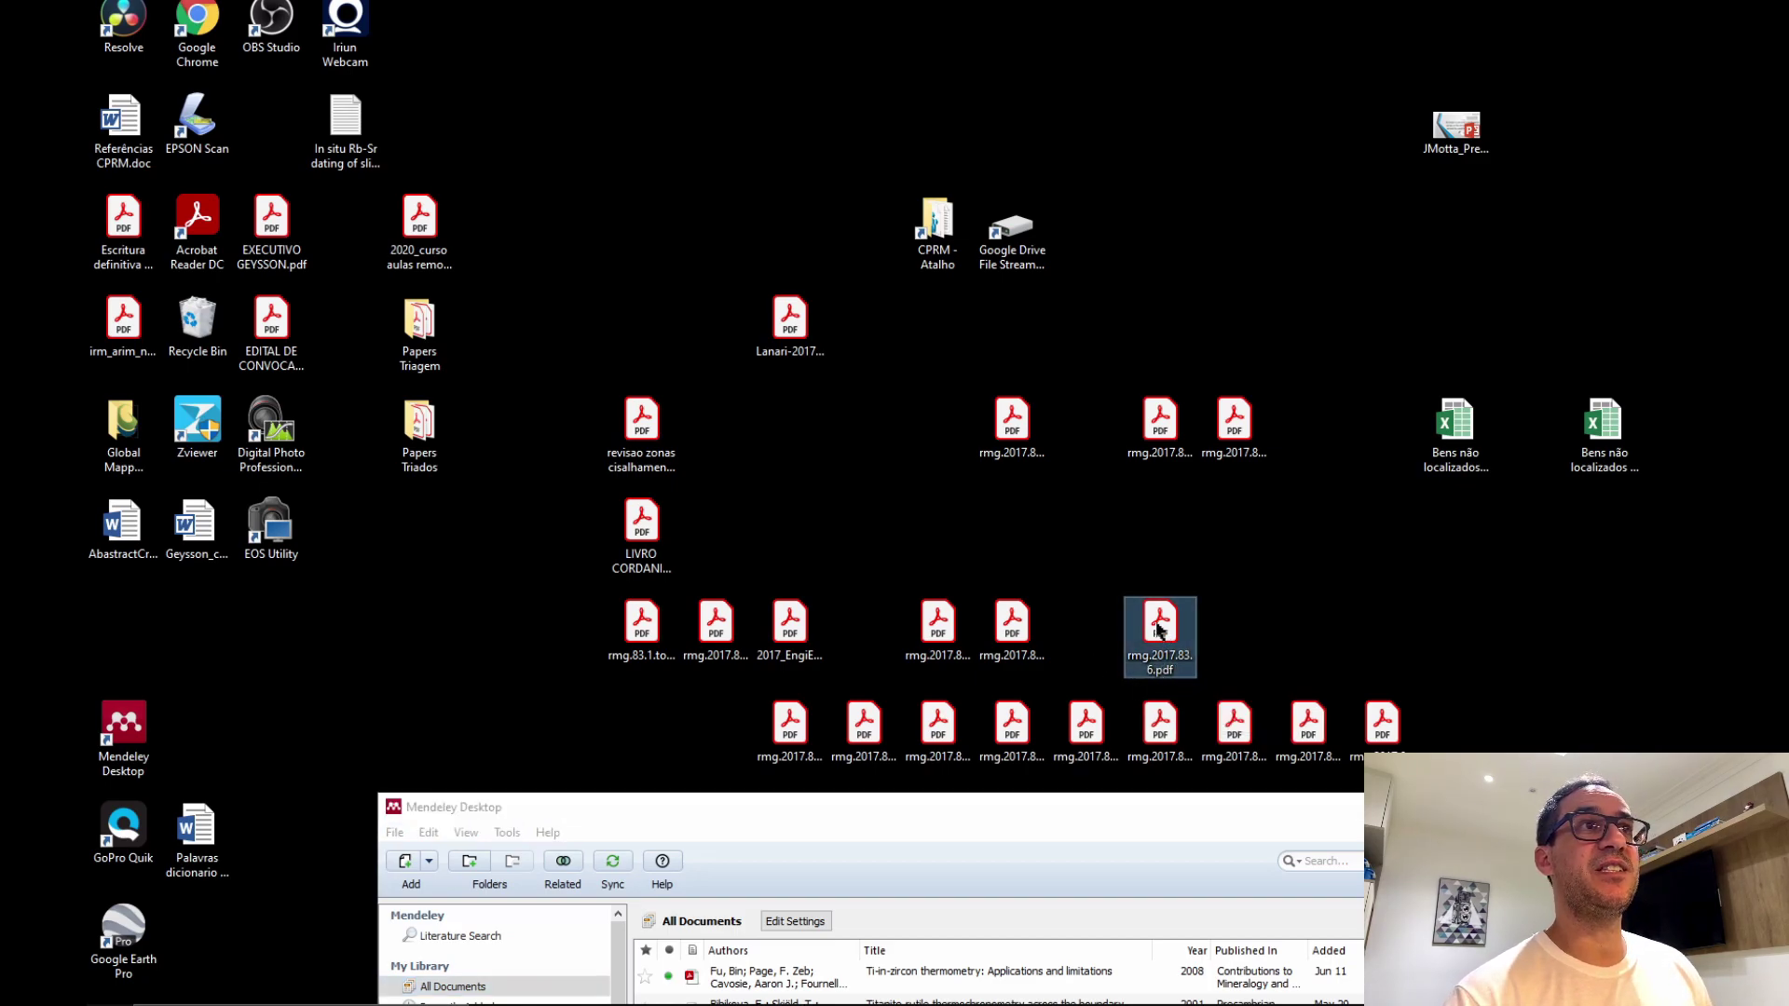
pyautogui.moveTo(1207, 818); pyautogui.dragTo(1211, 730)
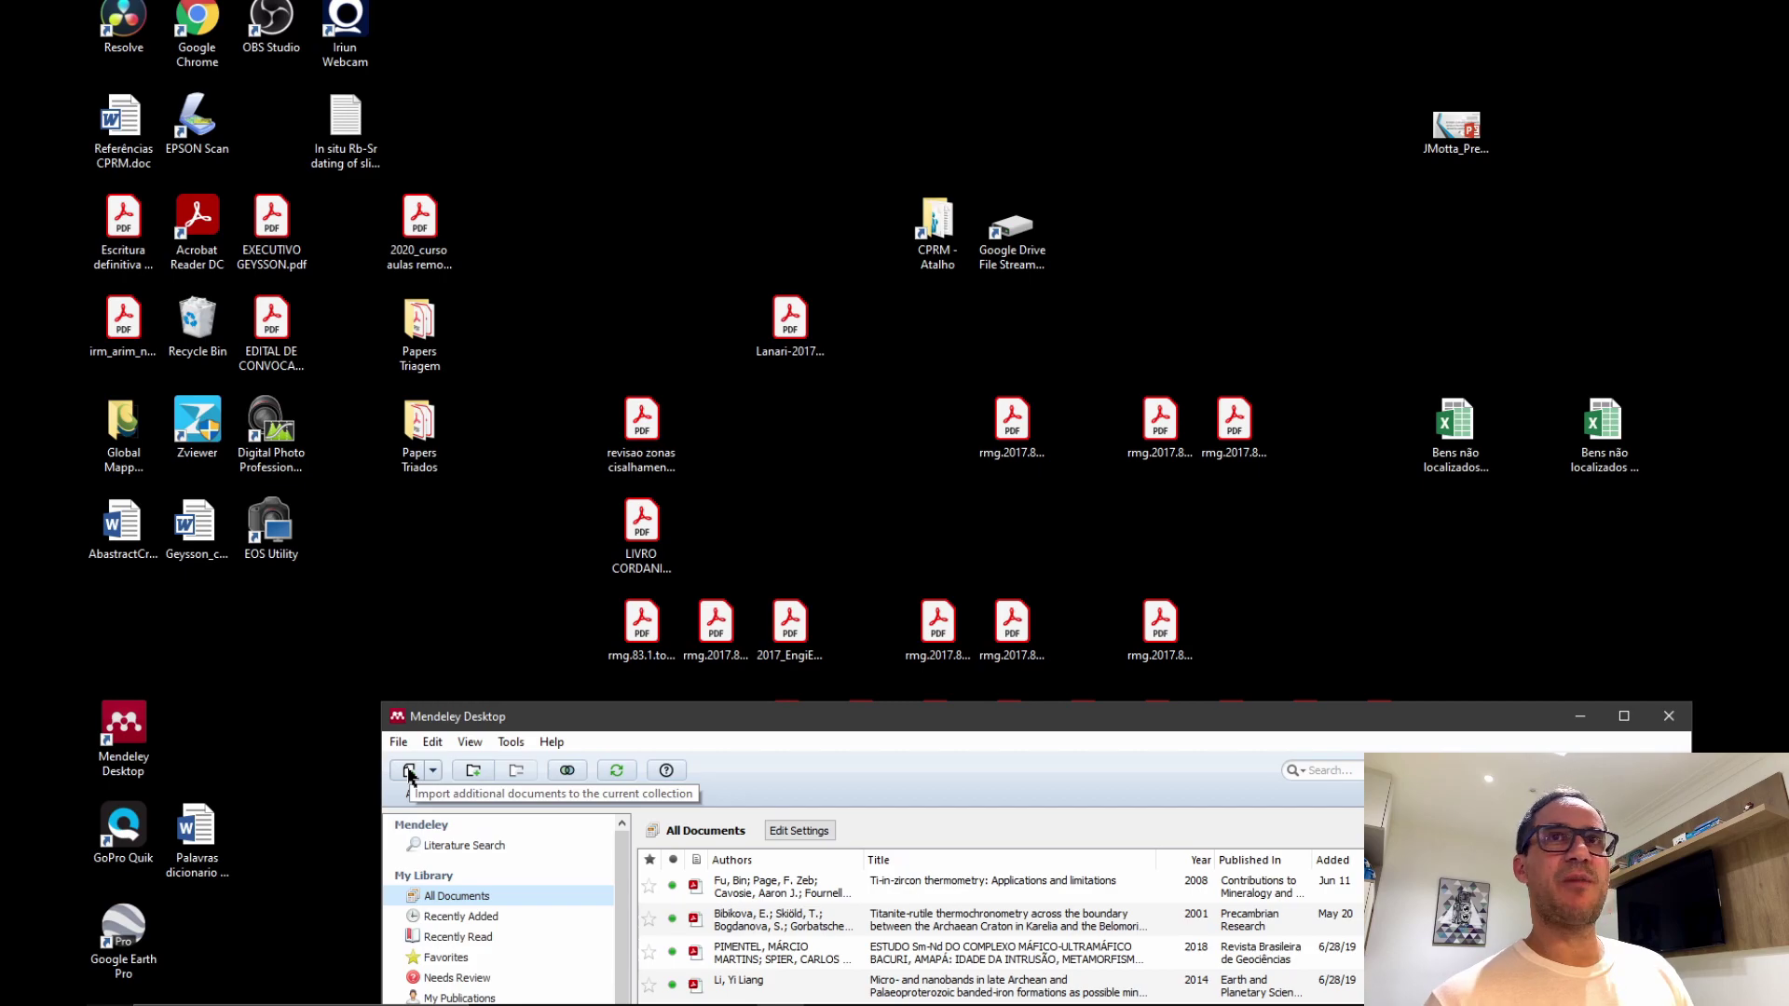
pyautogui.click(1624, 716)
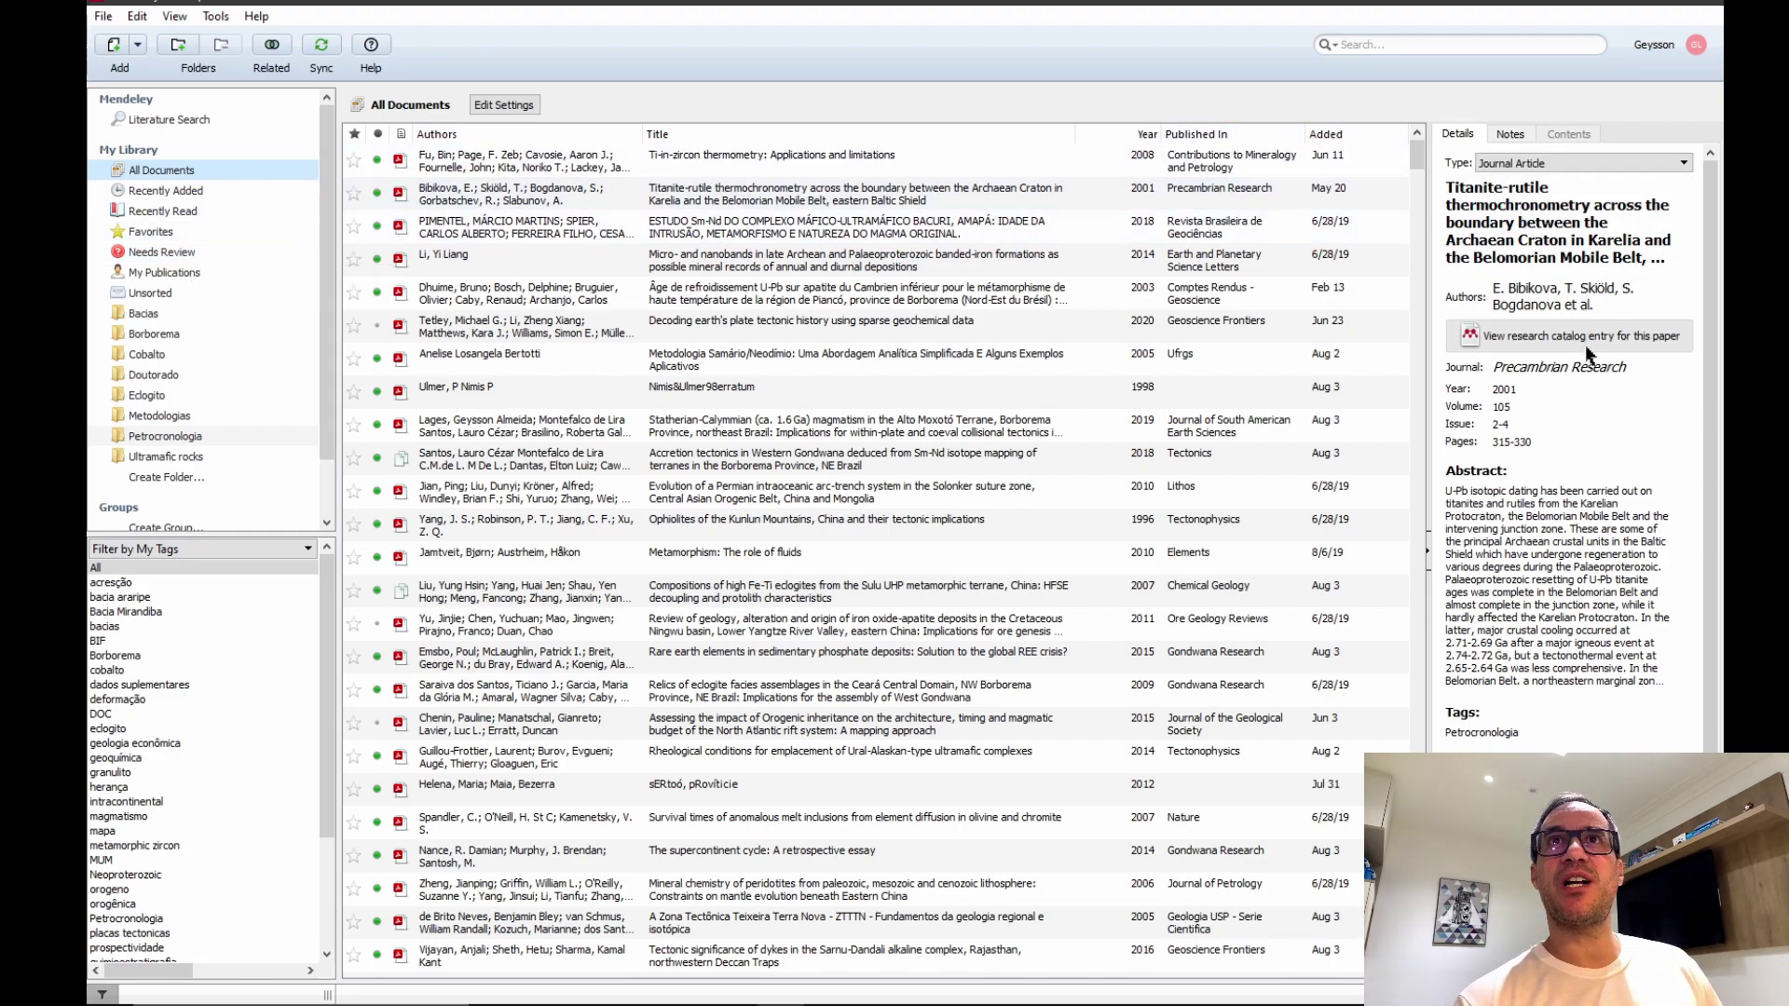
# - Inspect the 2014 article "Early to Late Paleoproterozoic magmatism in NE Brazil" in Needs Review and its document type options, and return to all documents
pyautogui.click(147, 259)
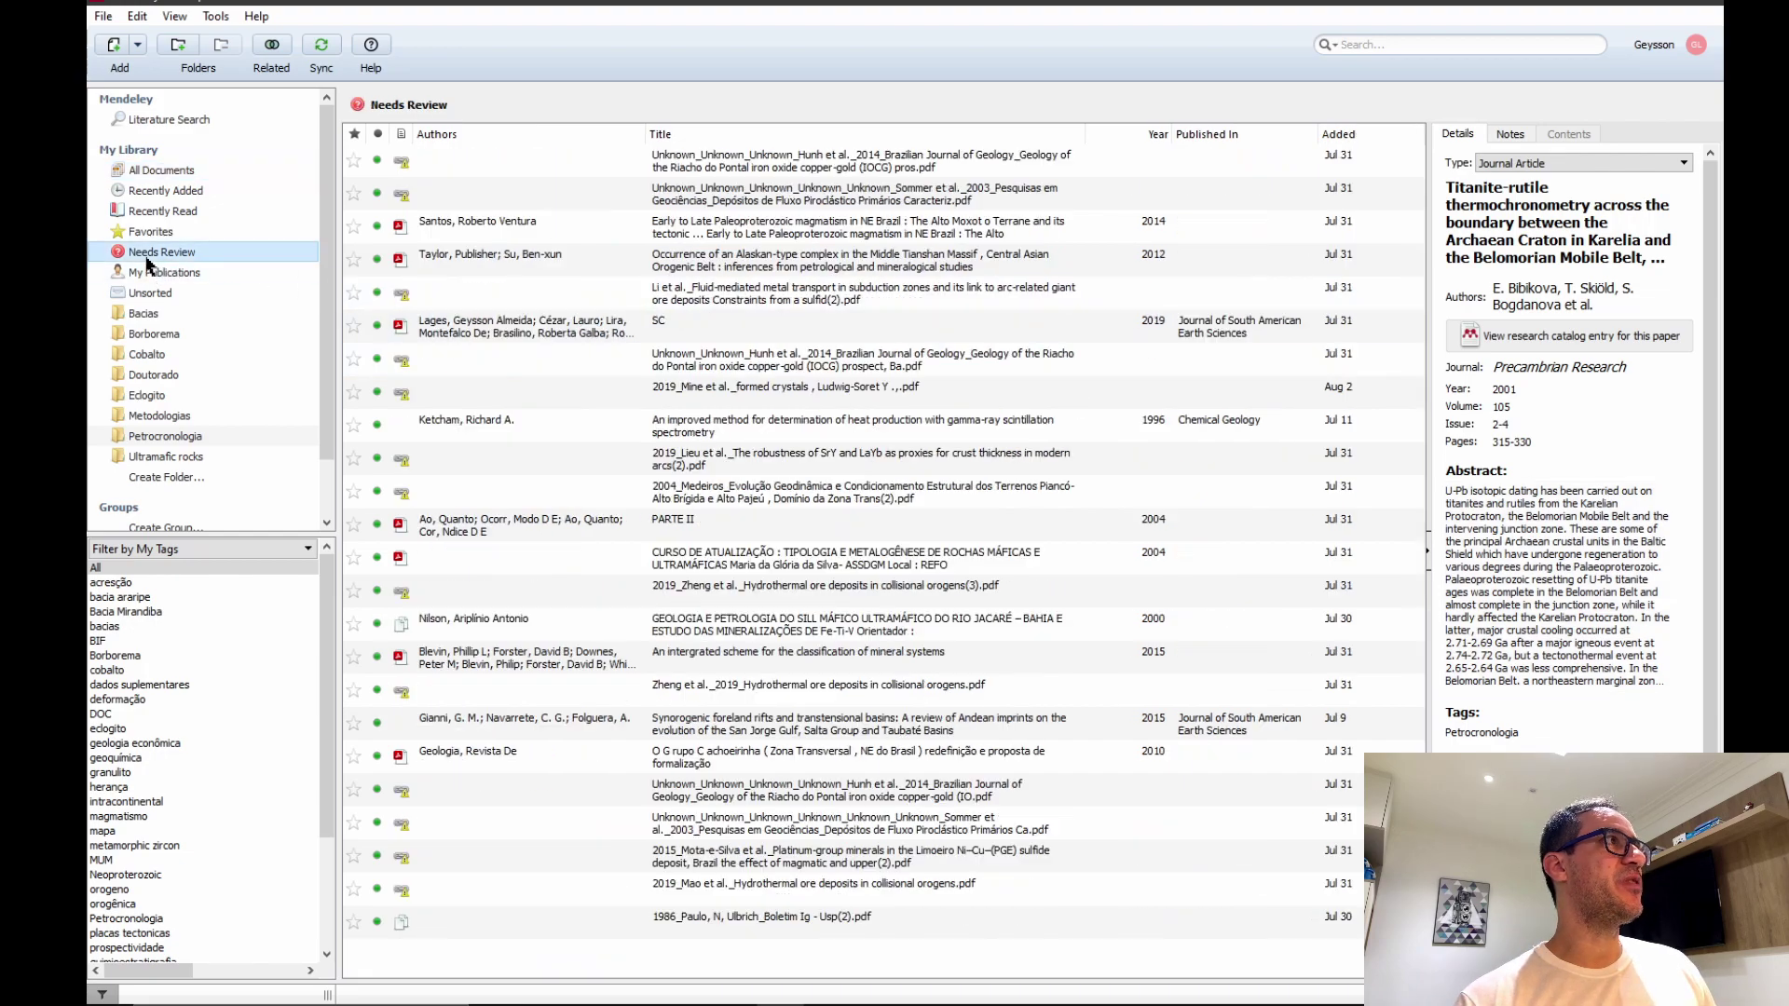
pyautogui.doubleClick(713, 228)
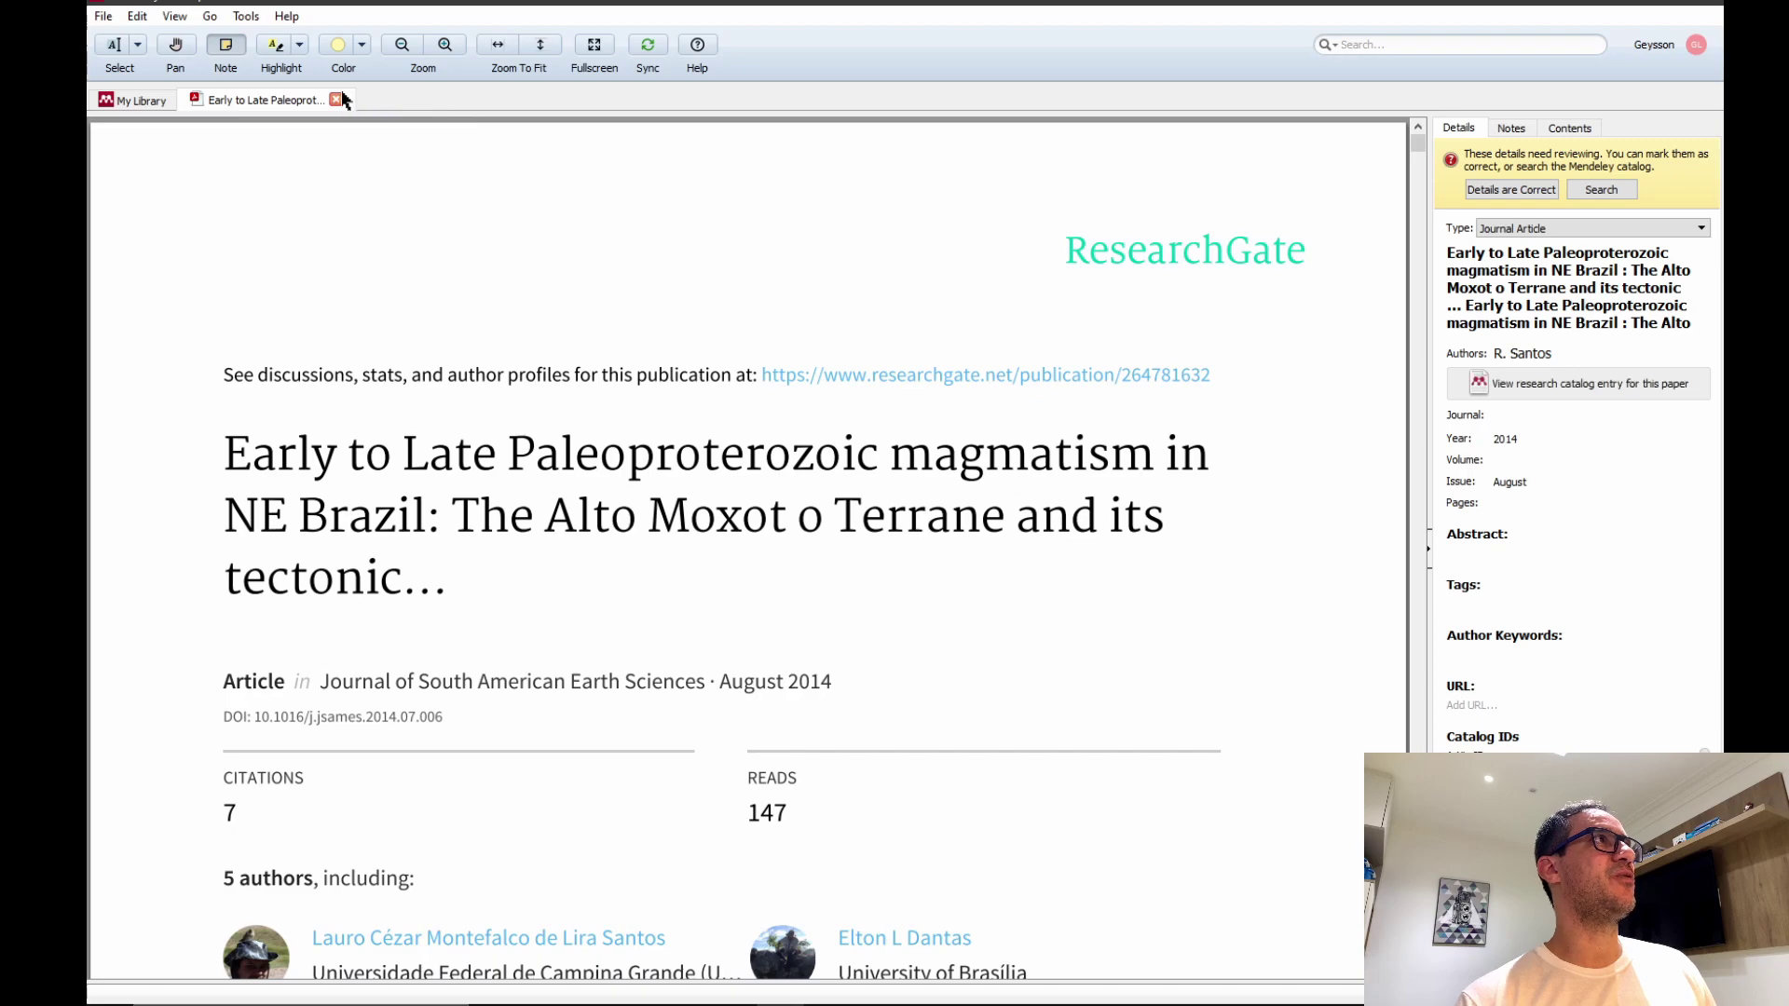
pyautogui.click(336, 100)
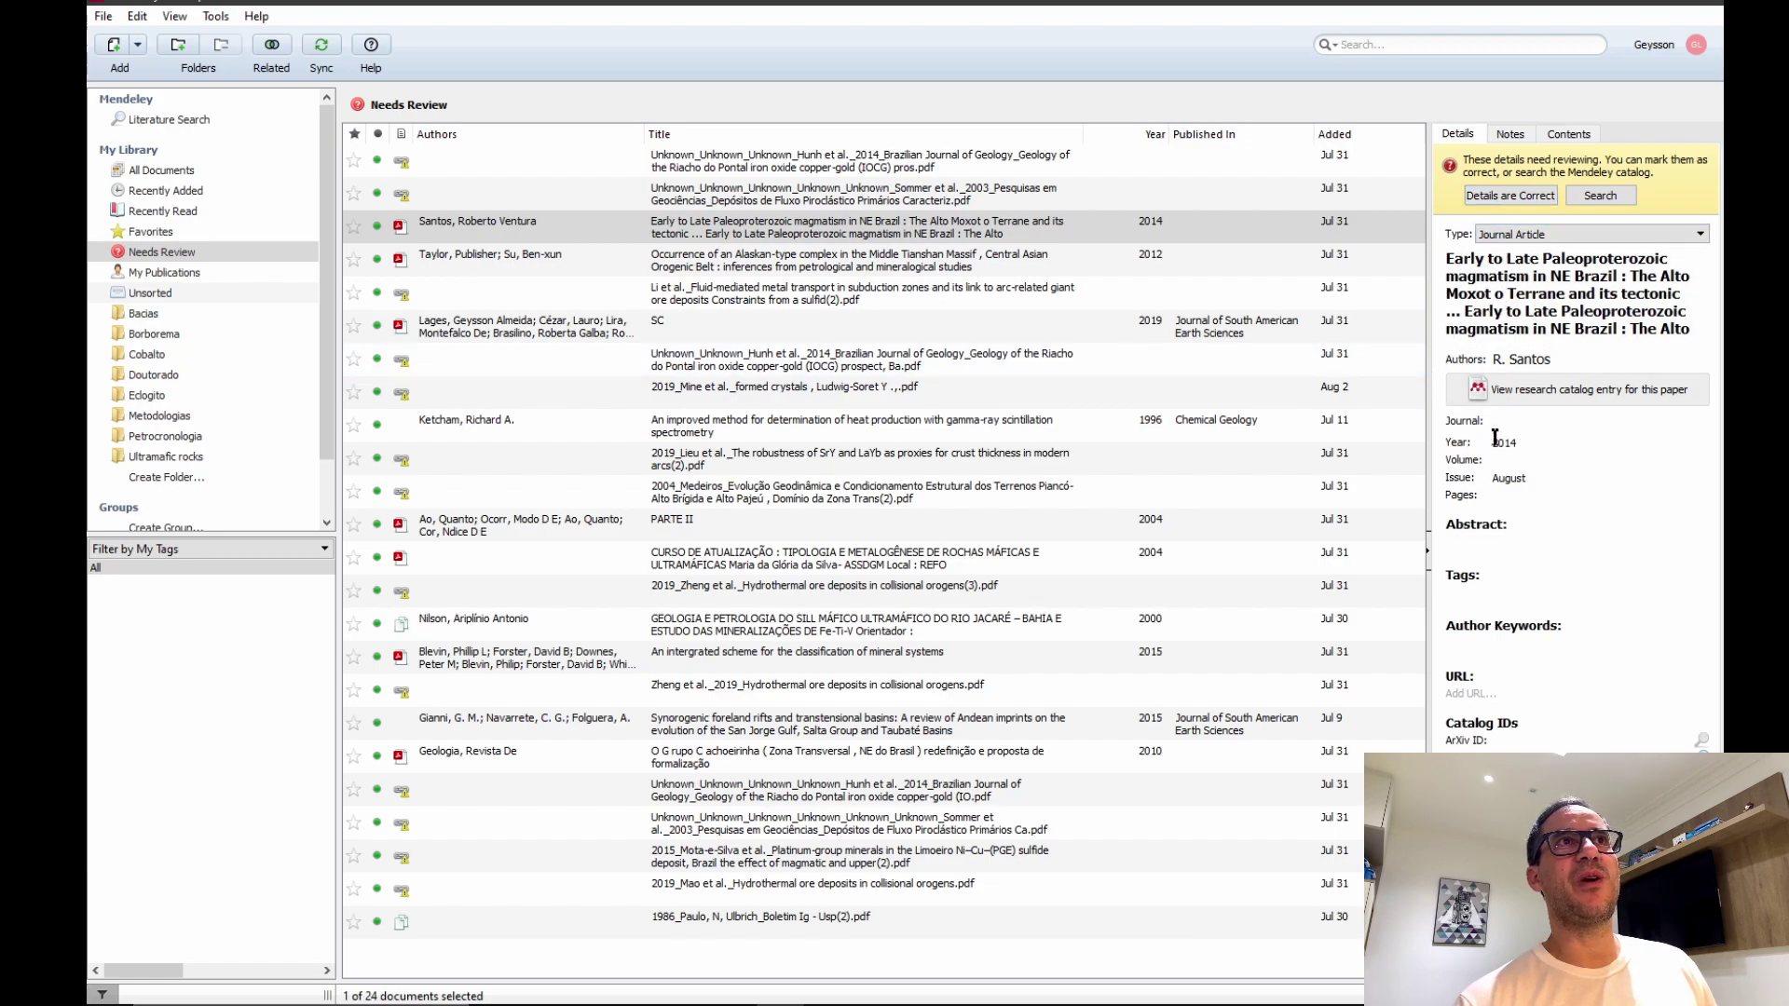
pyautogui.click(1603, 234)
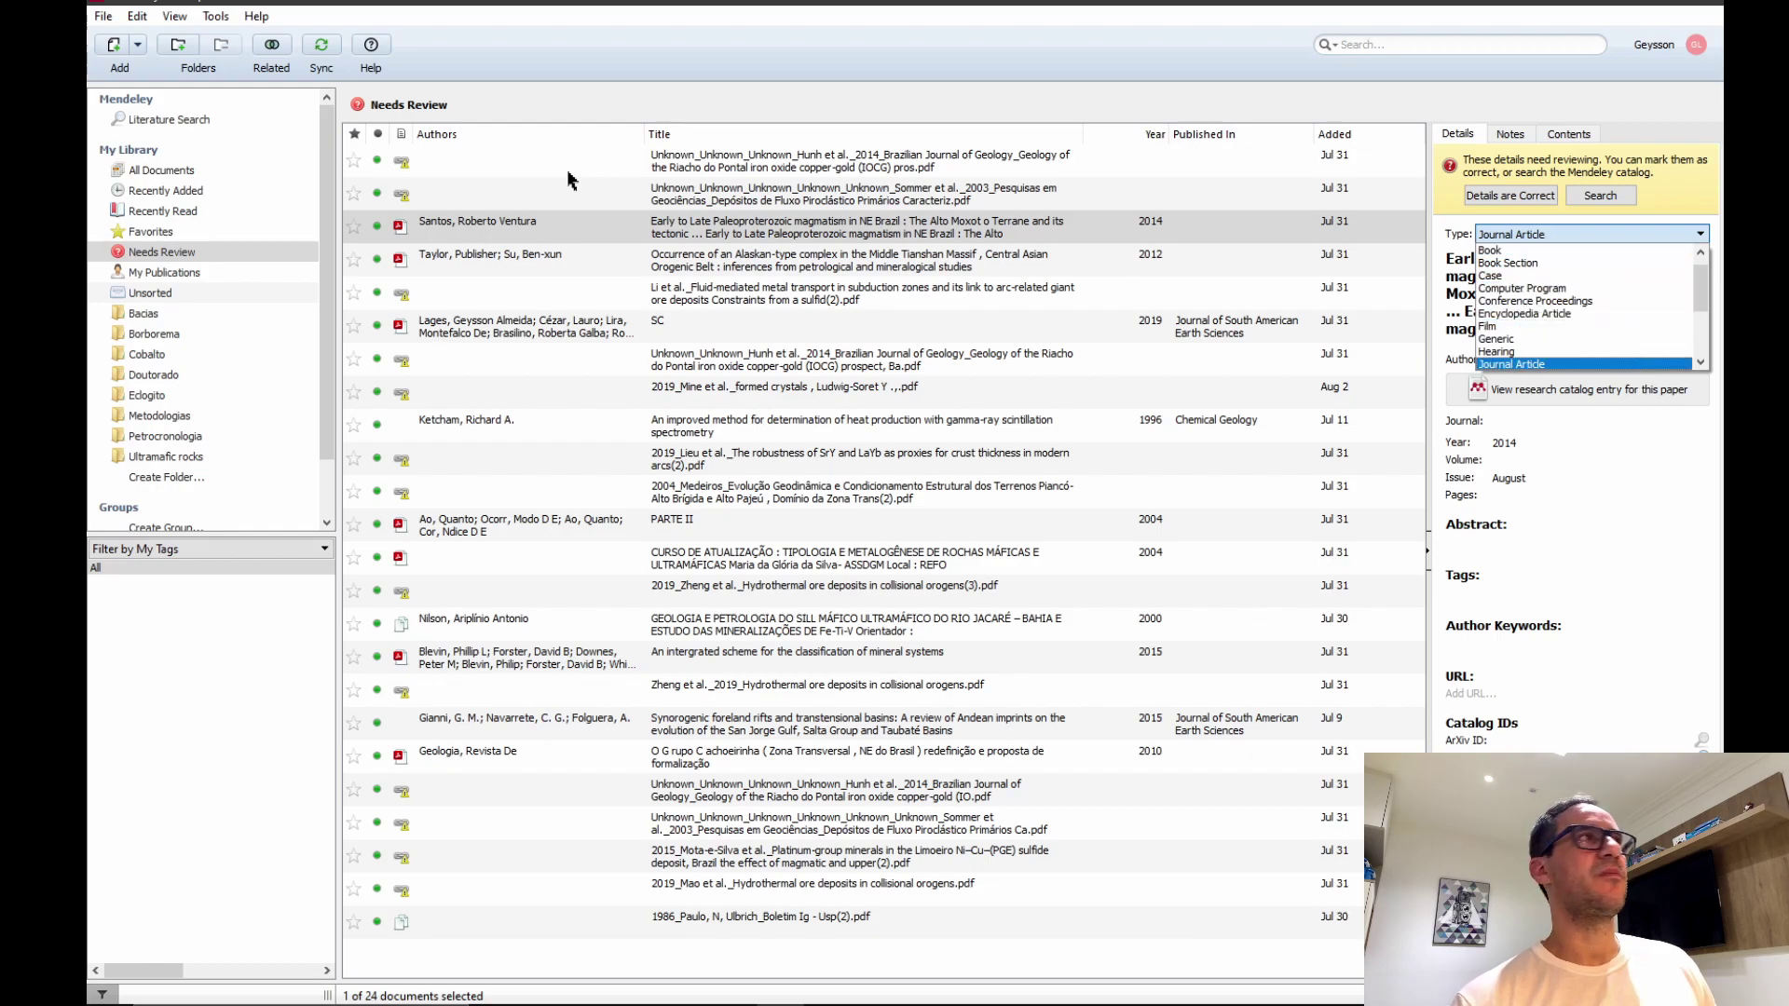
pyautogui.click(156, 172)
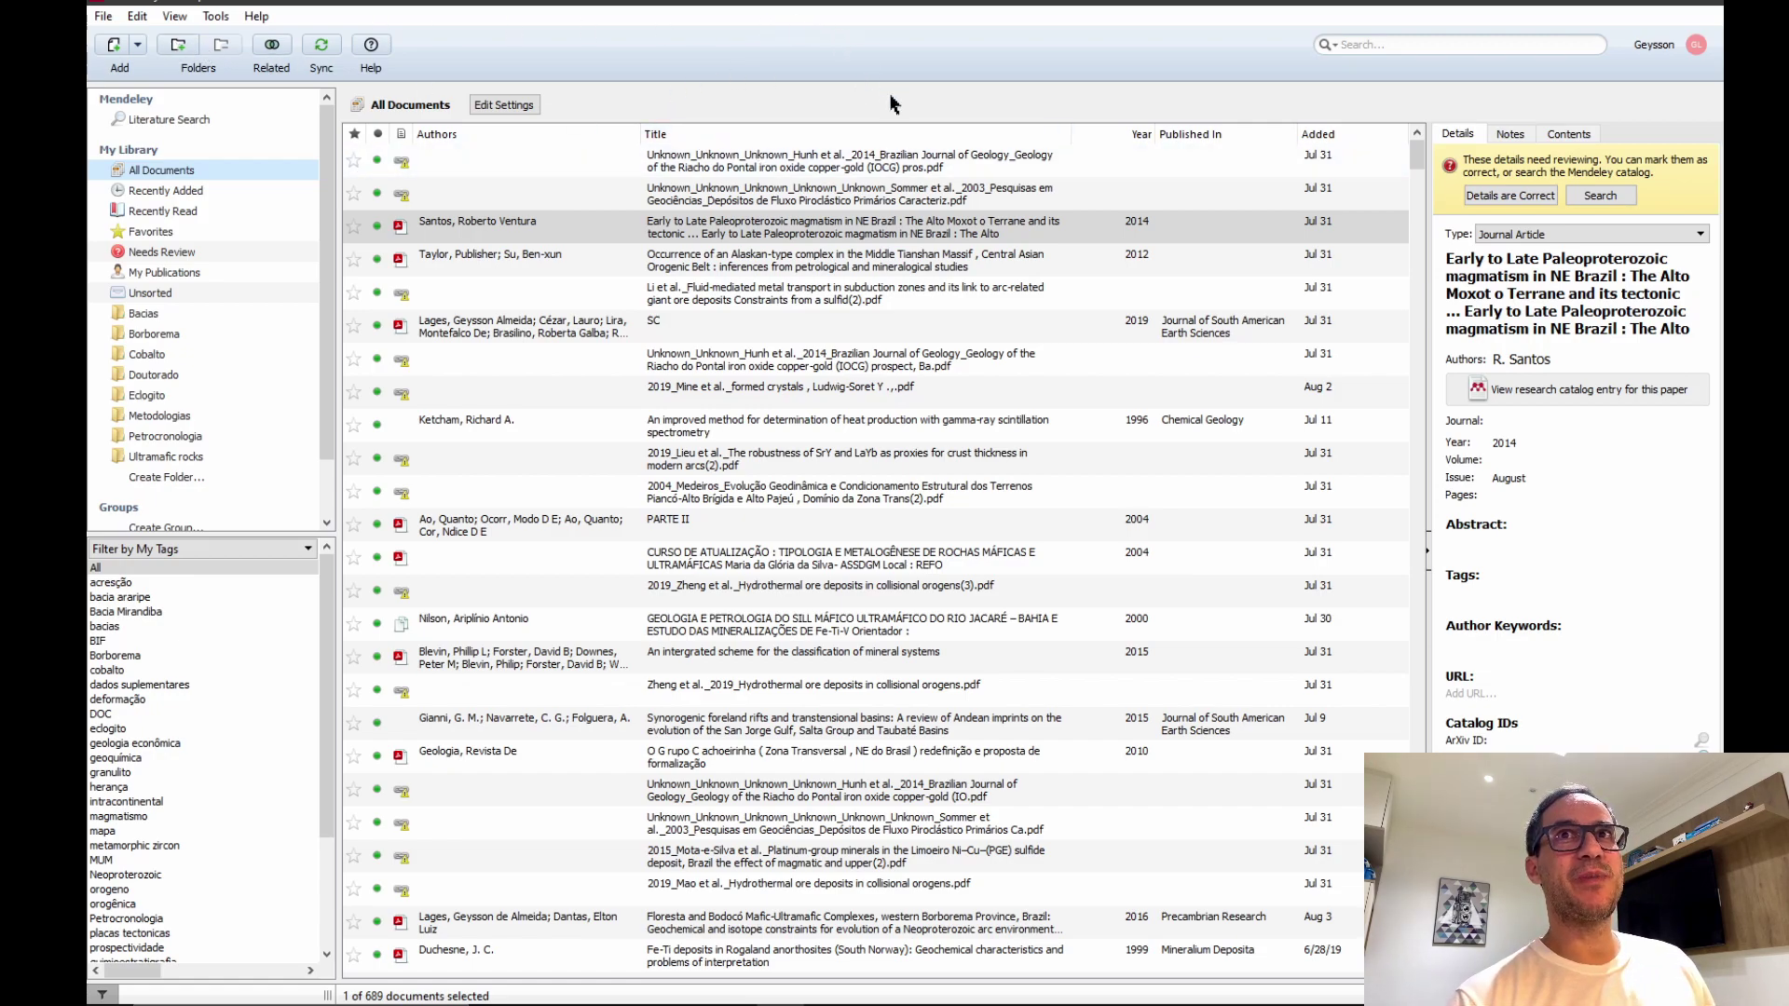
# - Shrink the library window to expose the desktop, import rmg.2017.83.6.pdf into All Documents, and maximize the window again
pyautogui.click(1667, 3)
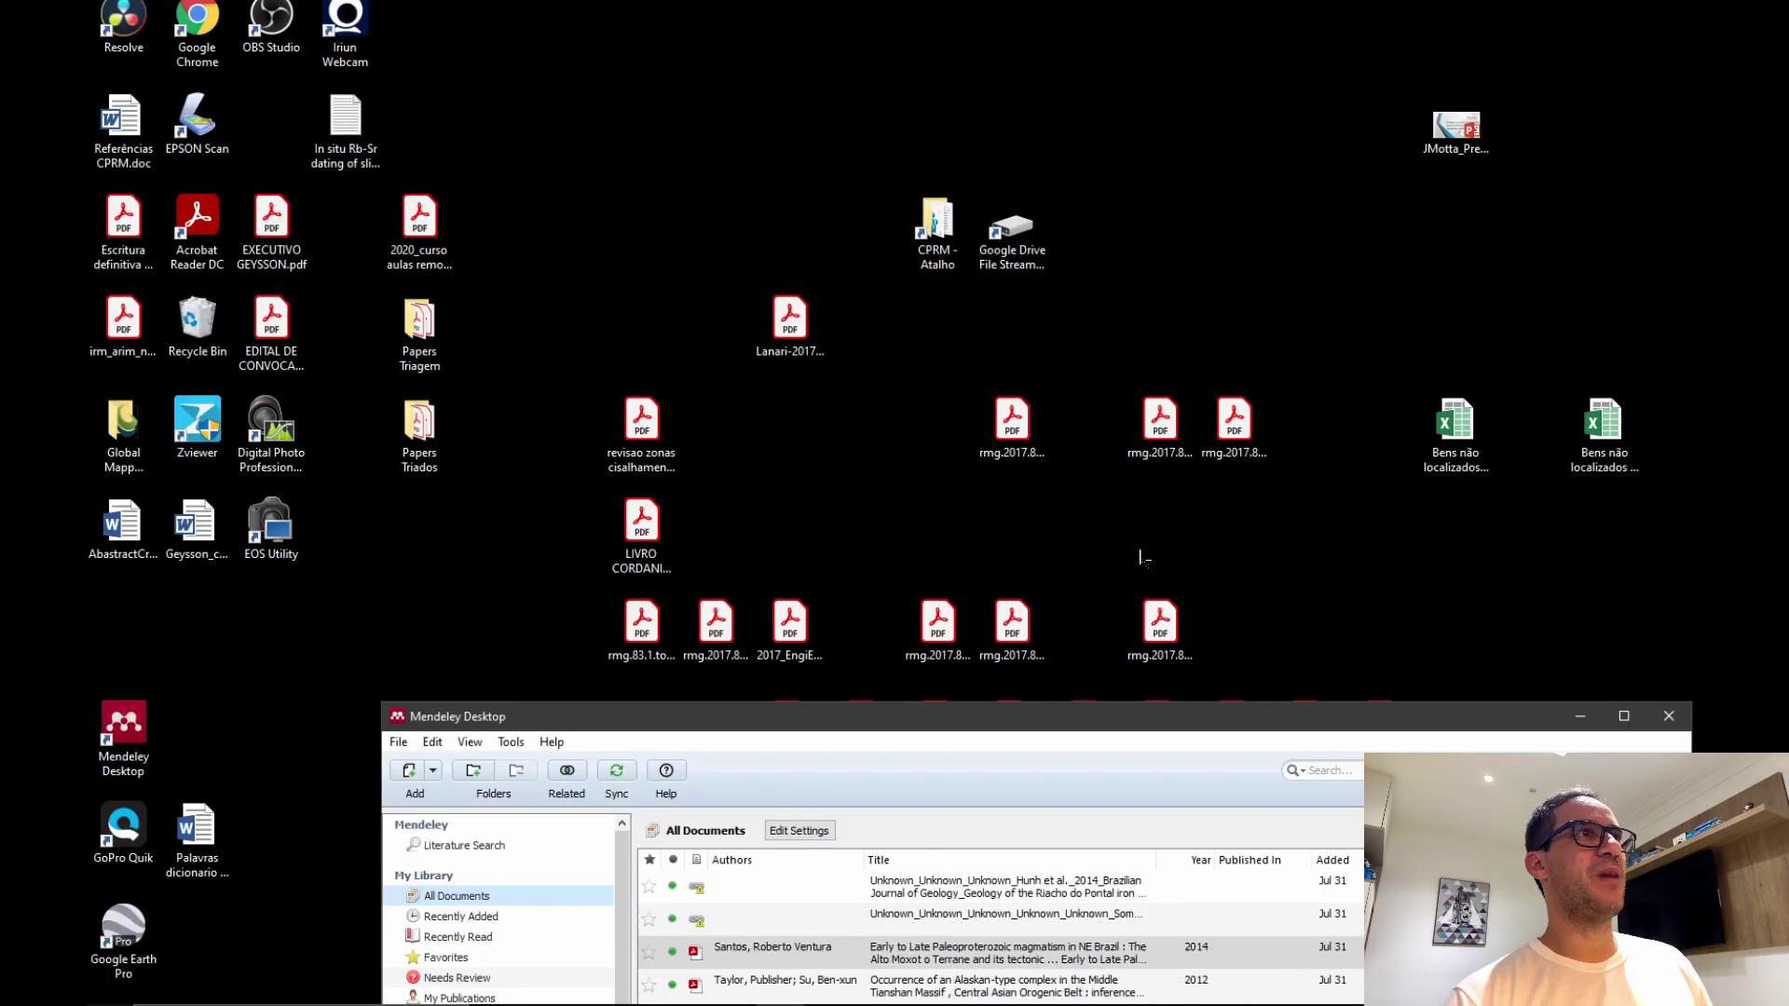
pyautogui.click(1161, 626)
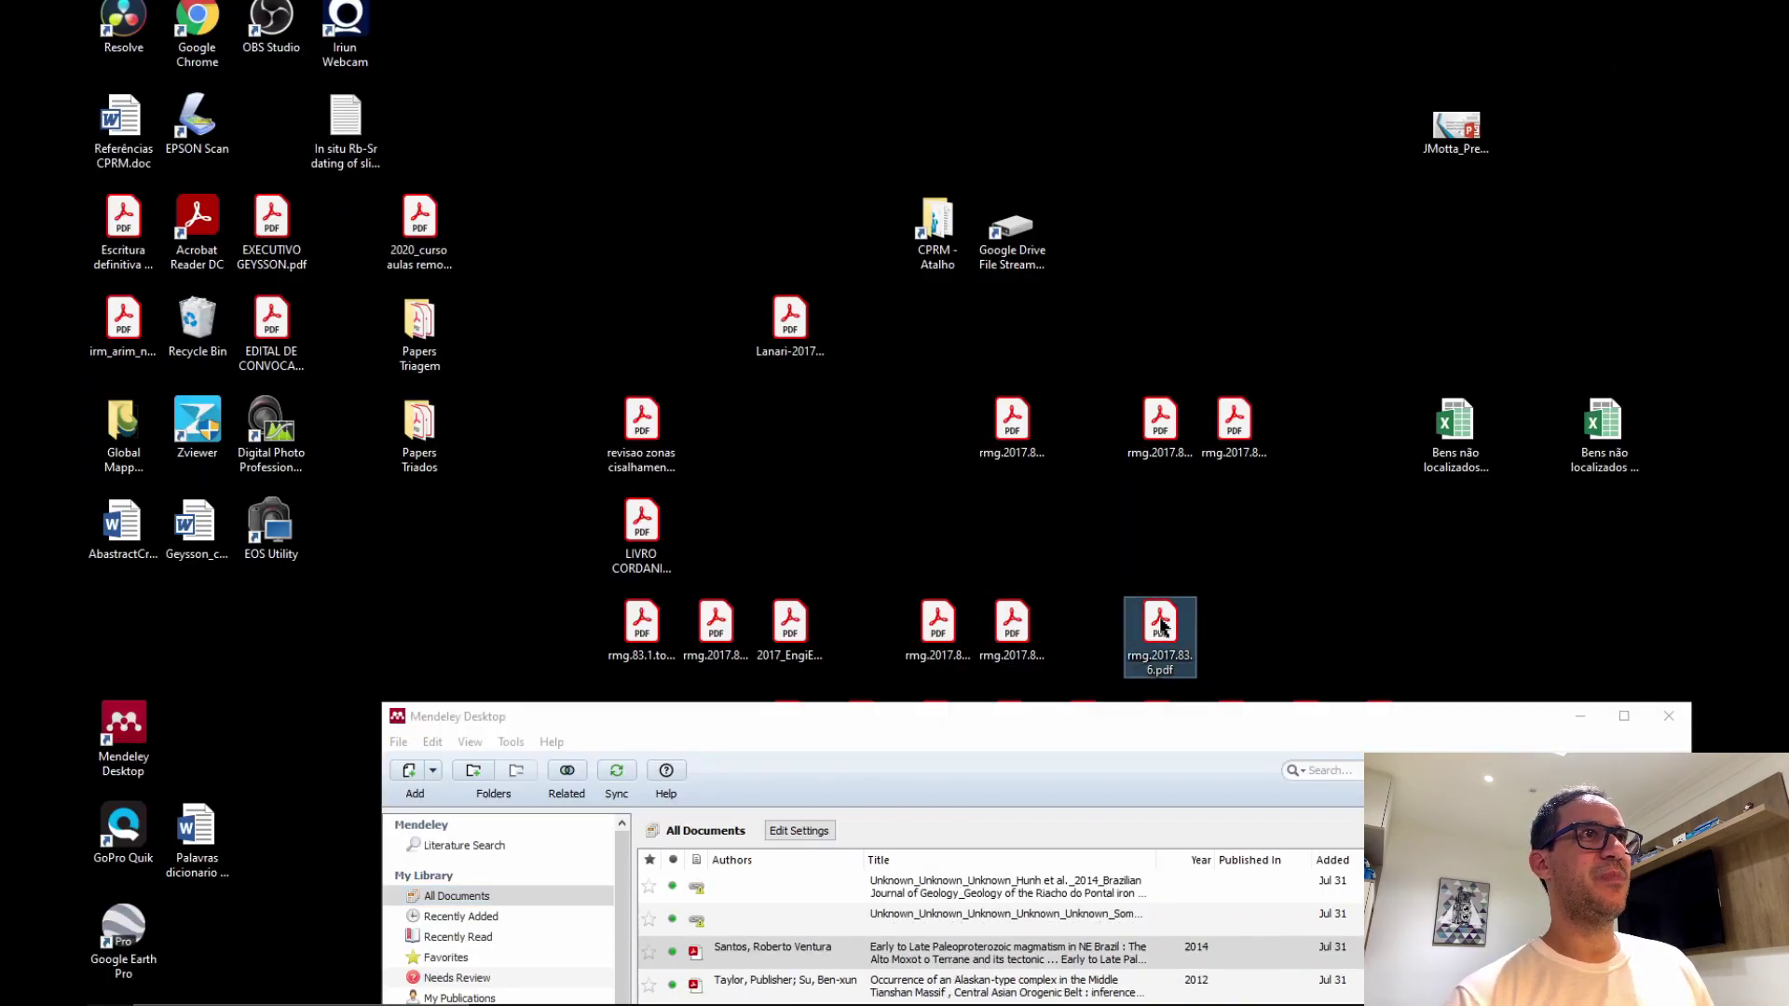
pyautogui.moveTo(1161, 626); pyautogui.dragTo(1171, 925)
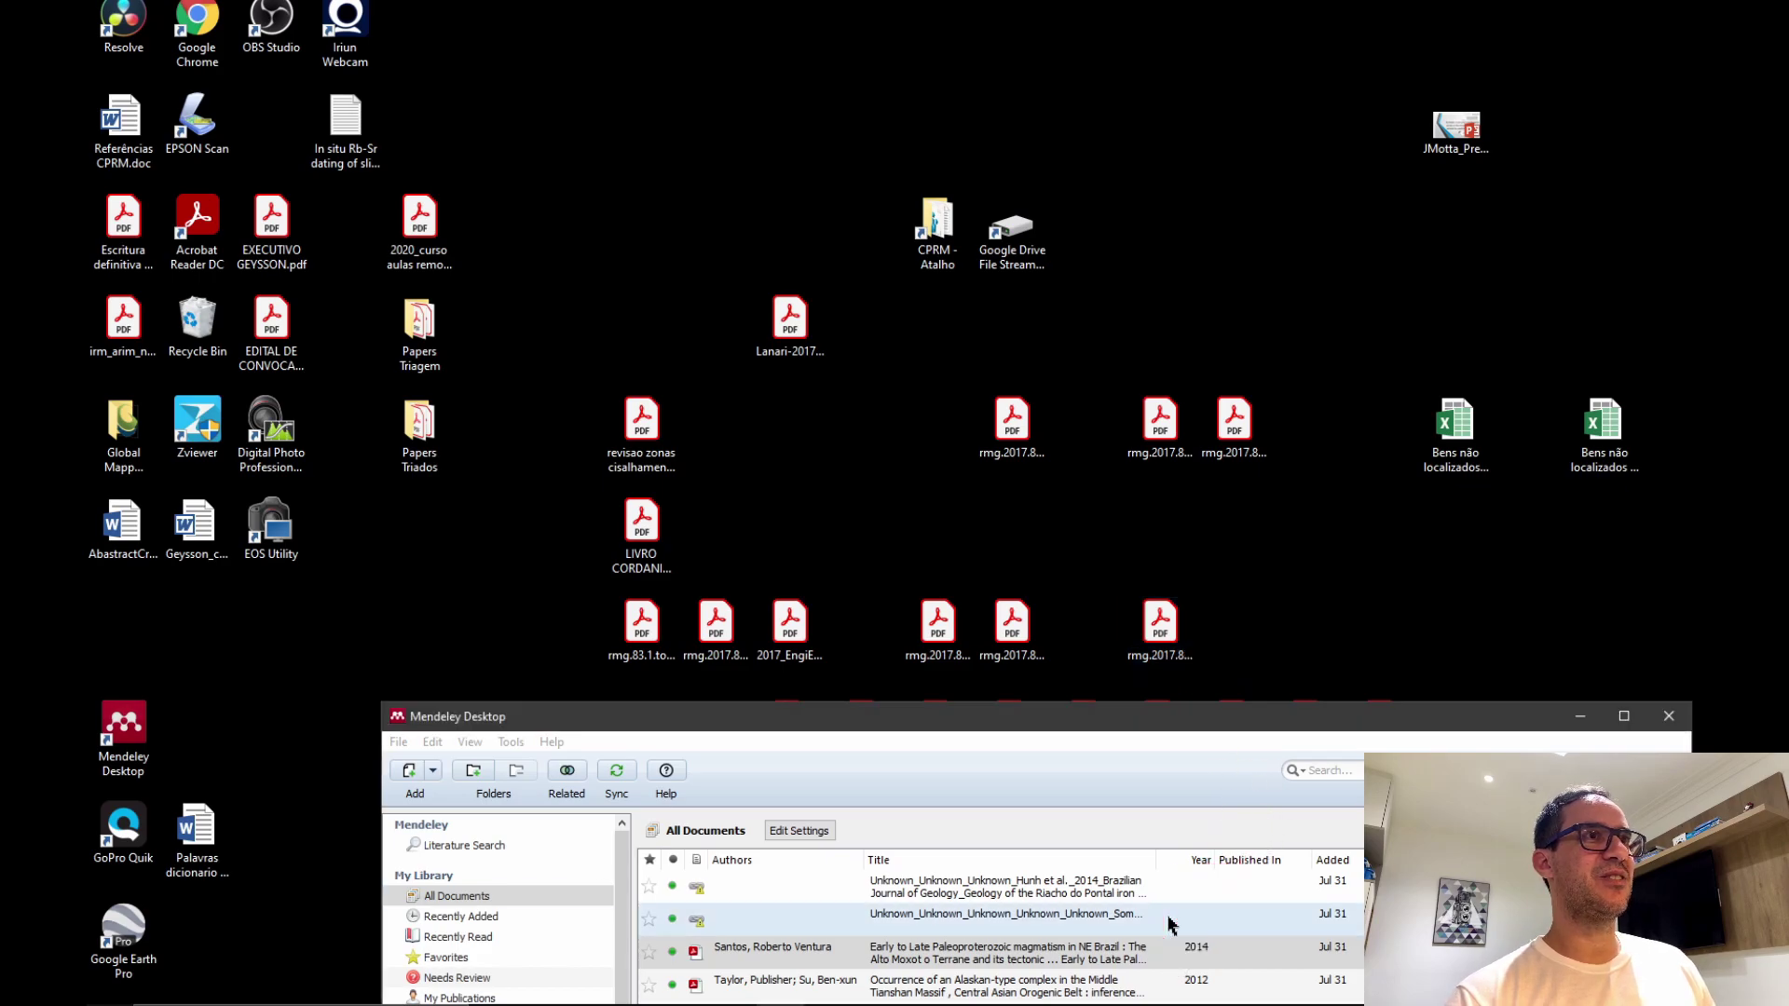
pyautogui.click(1624, 715)
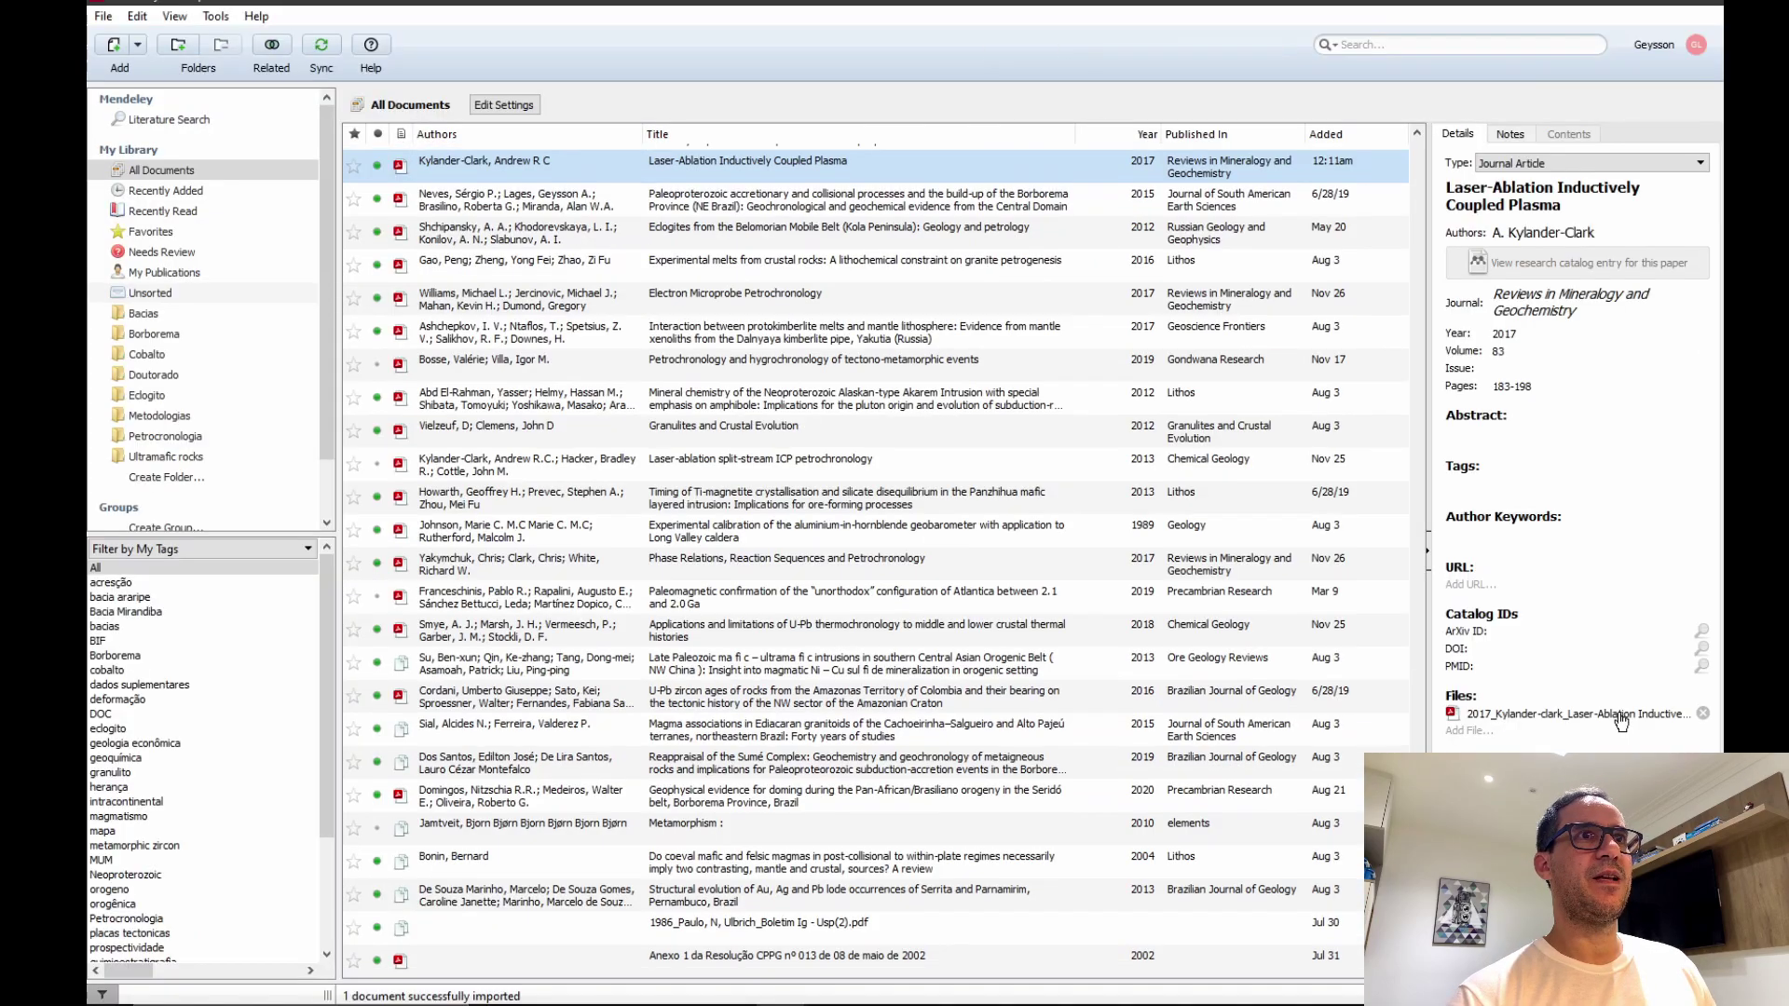
# - Open rmg.2017.83.6.pdf from the desktop in Acrobat Reader to check its title page, close it, and switch back to Mendeley Desktop
pyautogui.press('super+d')
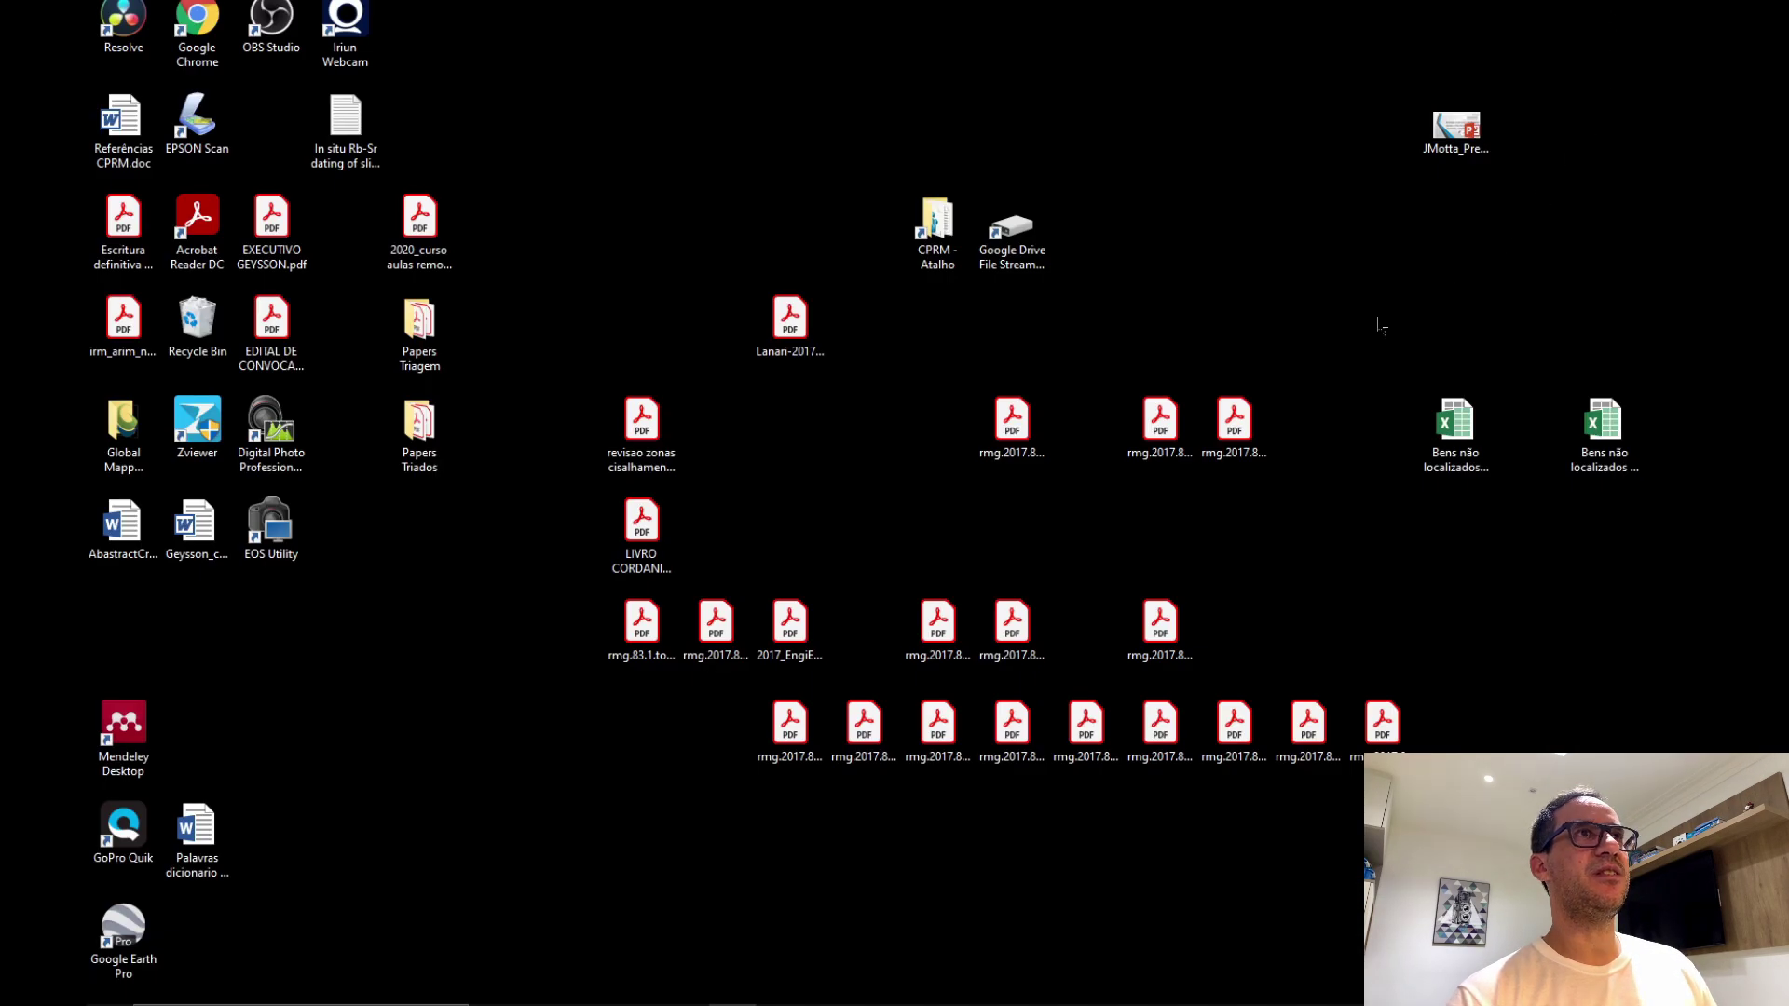
pyautogui.click(1163, 615)
pyautogui.doubleClick(1159, 617)
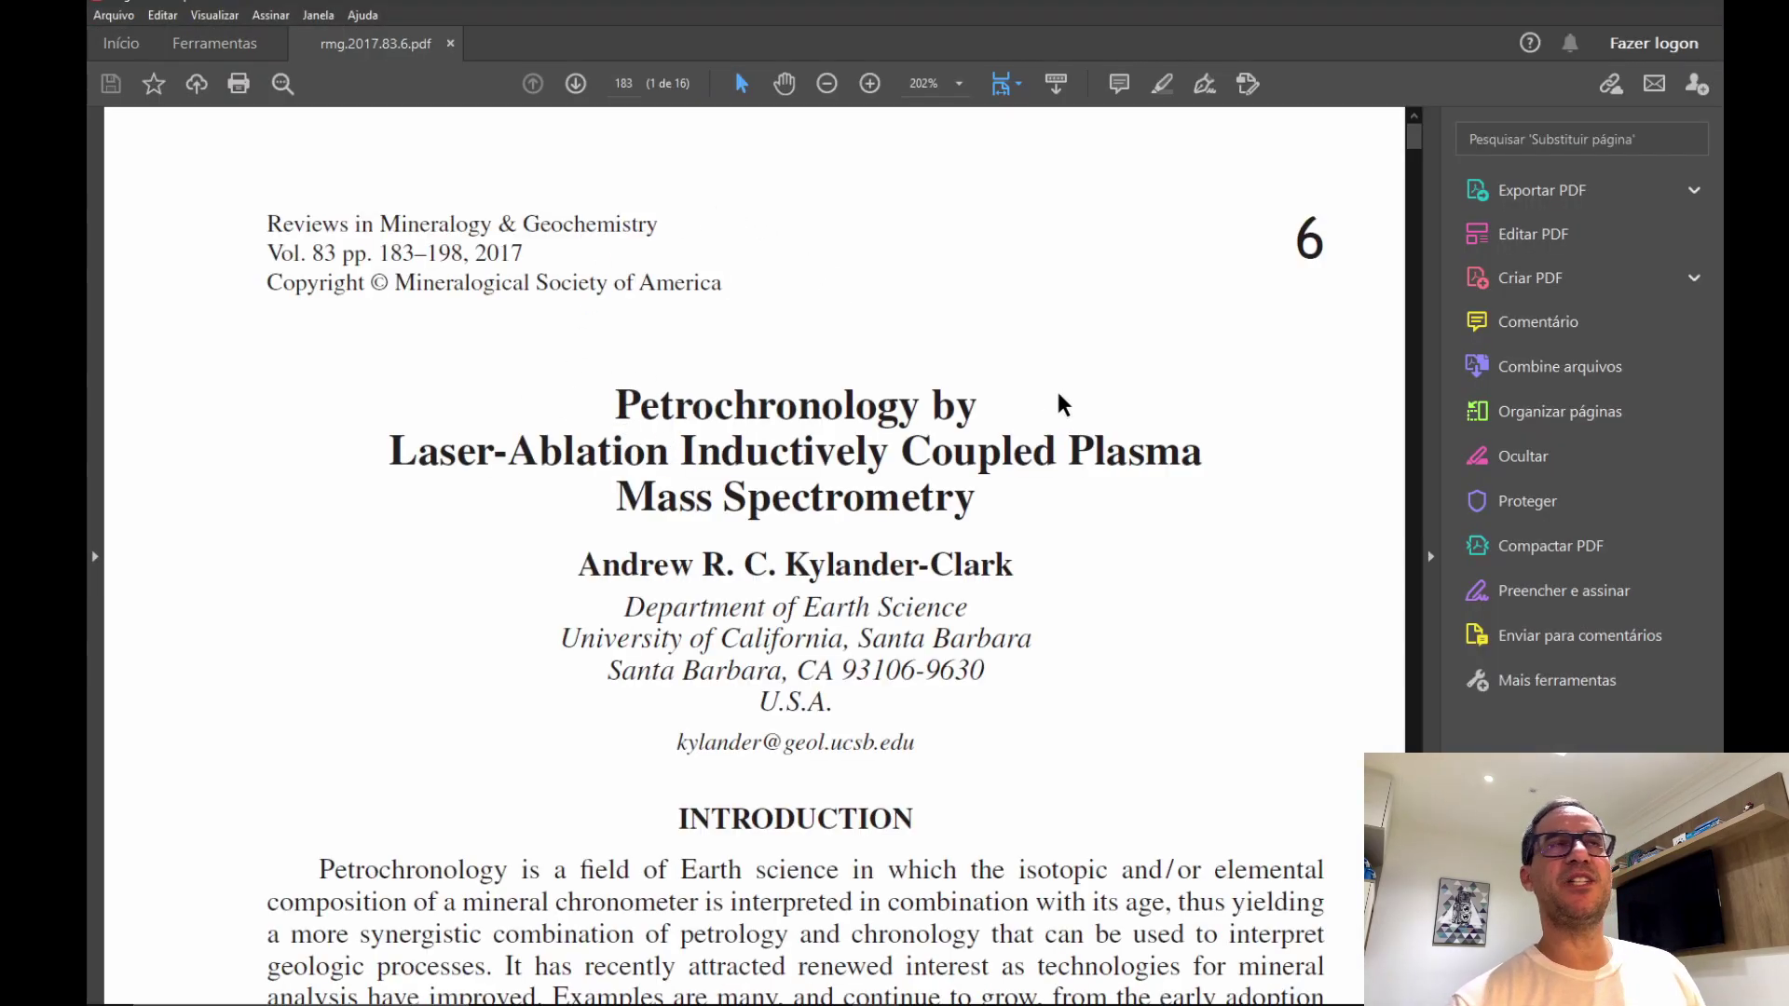
pyautogui.click(1716, 10)
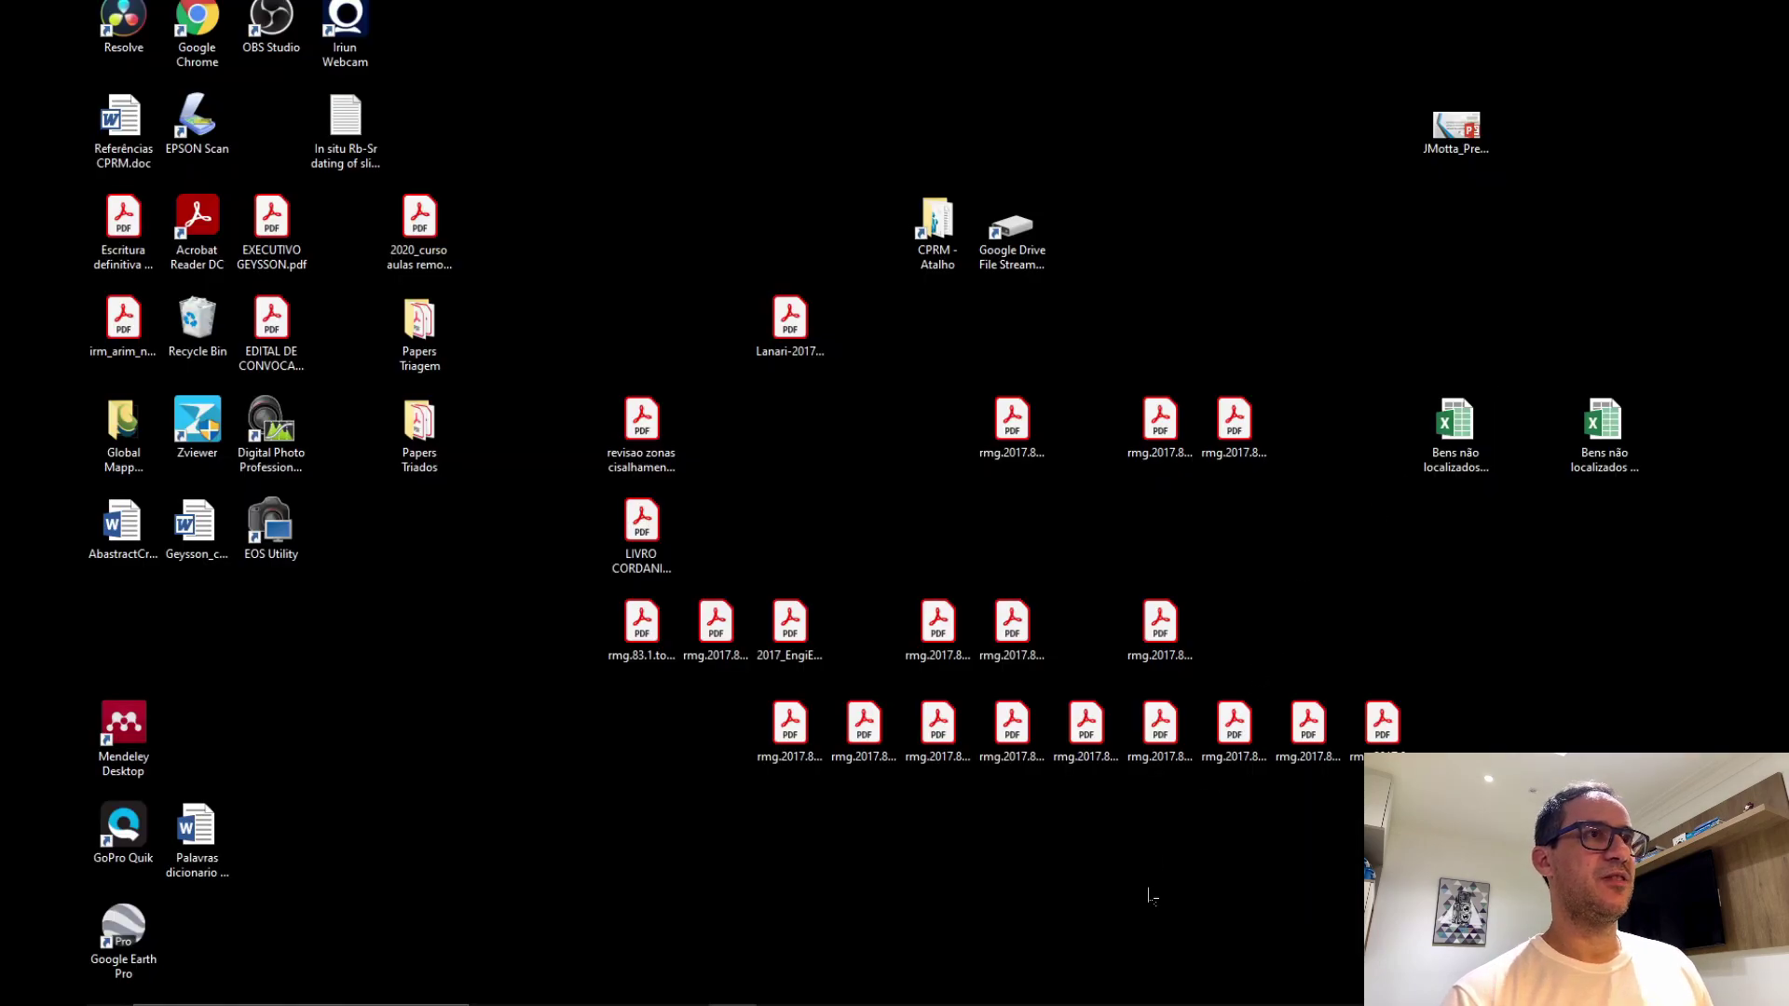
pyautogui.moveTo(768, 1002)
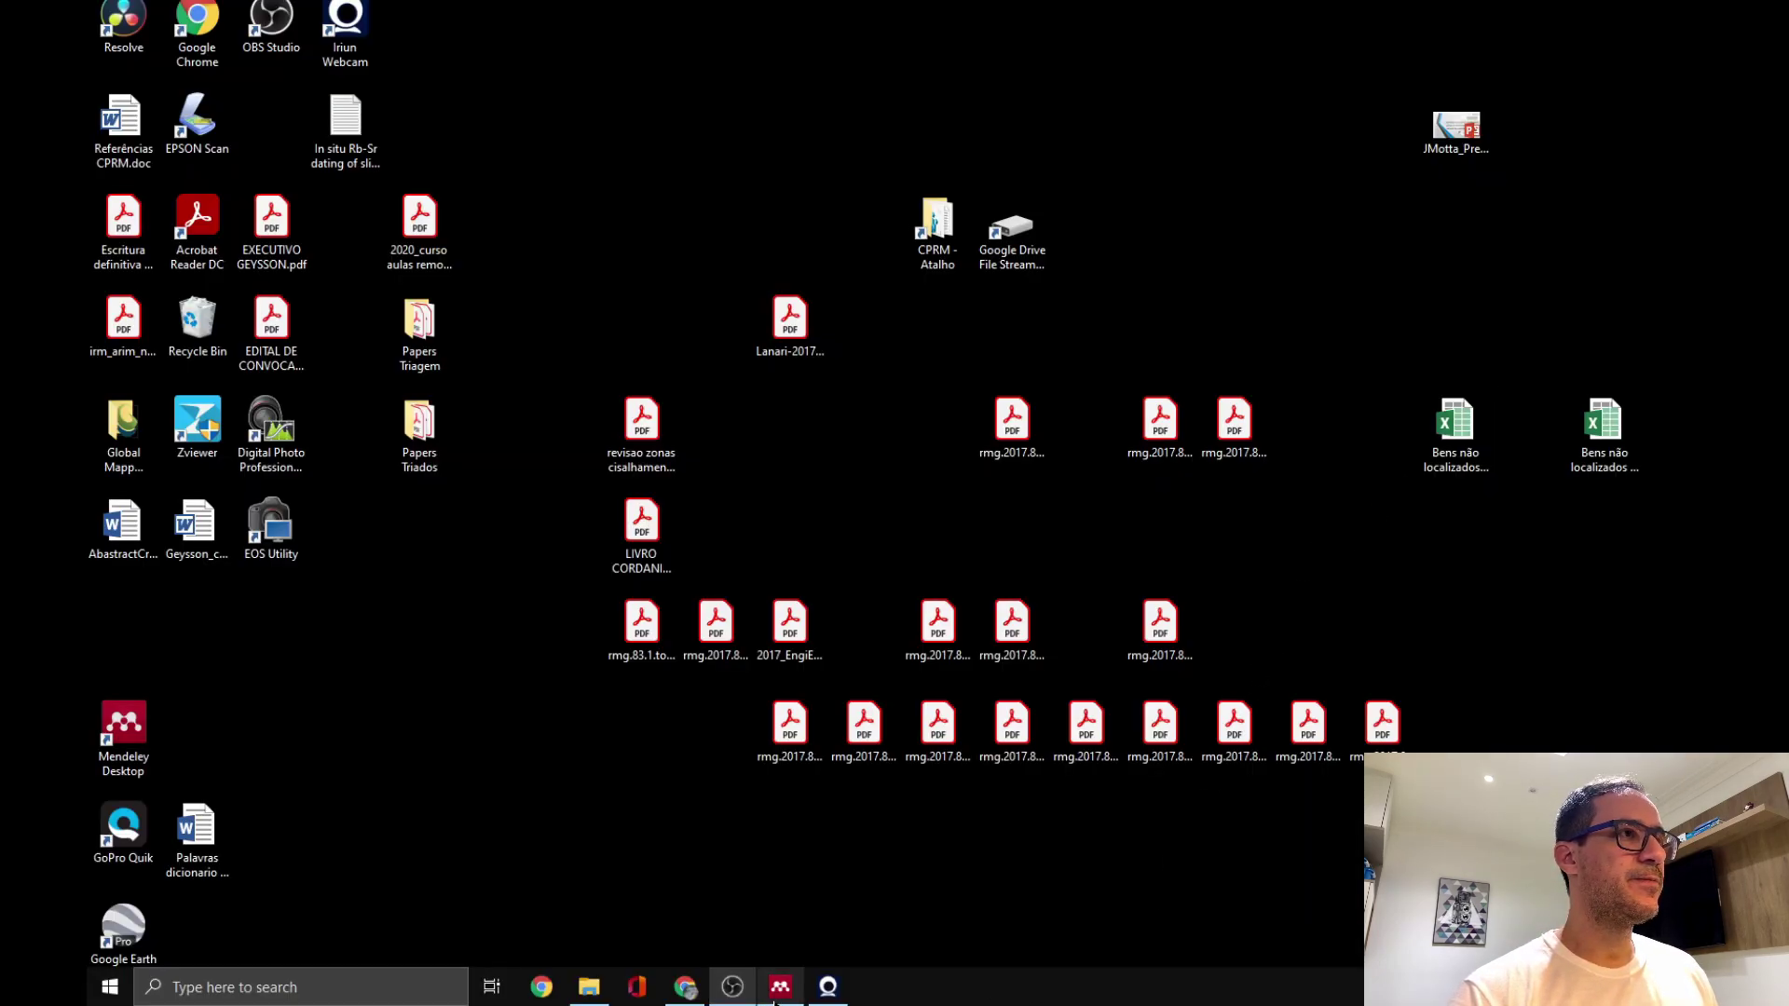
pyautogui.click(780, 987)
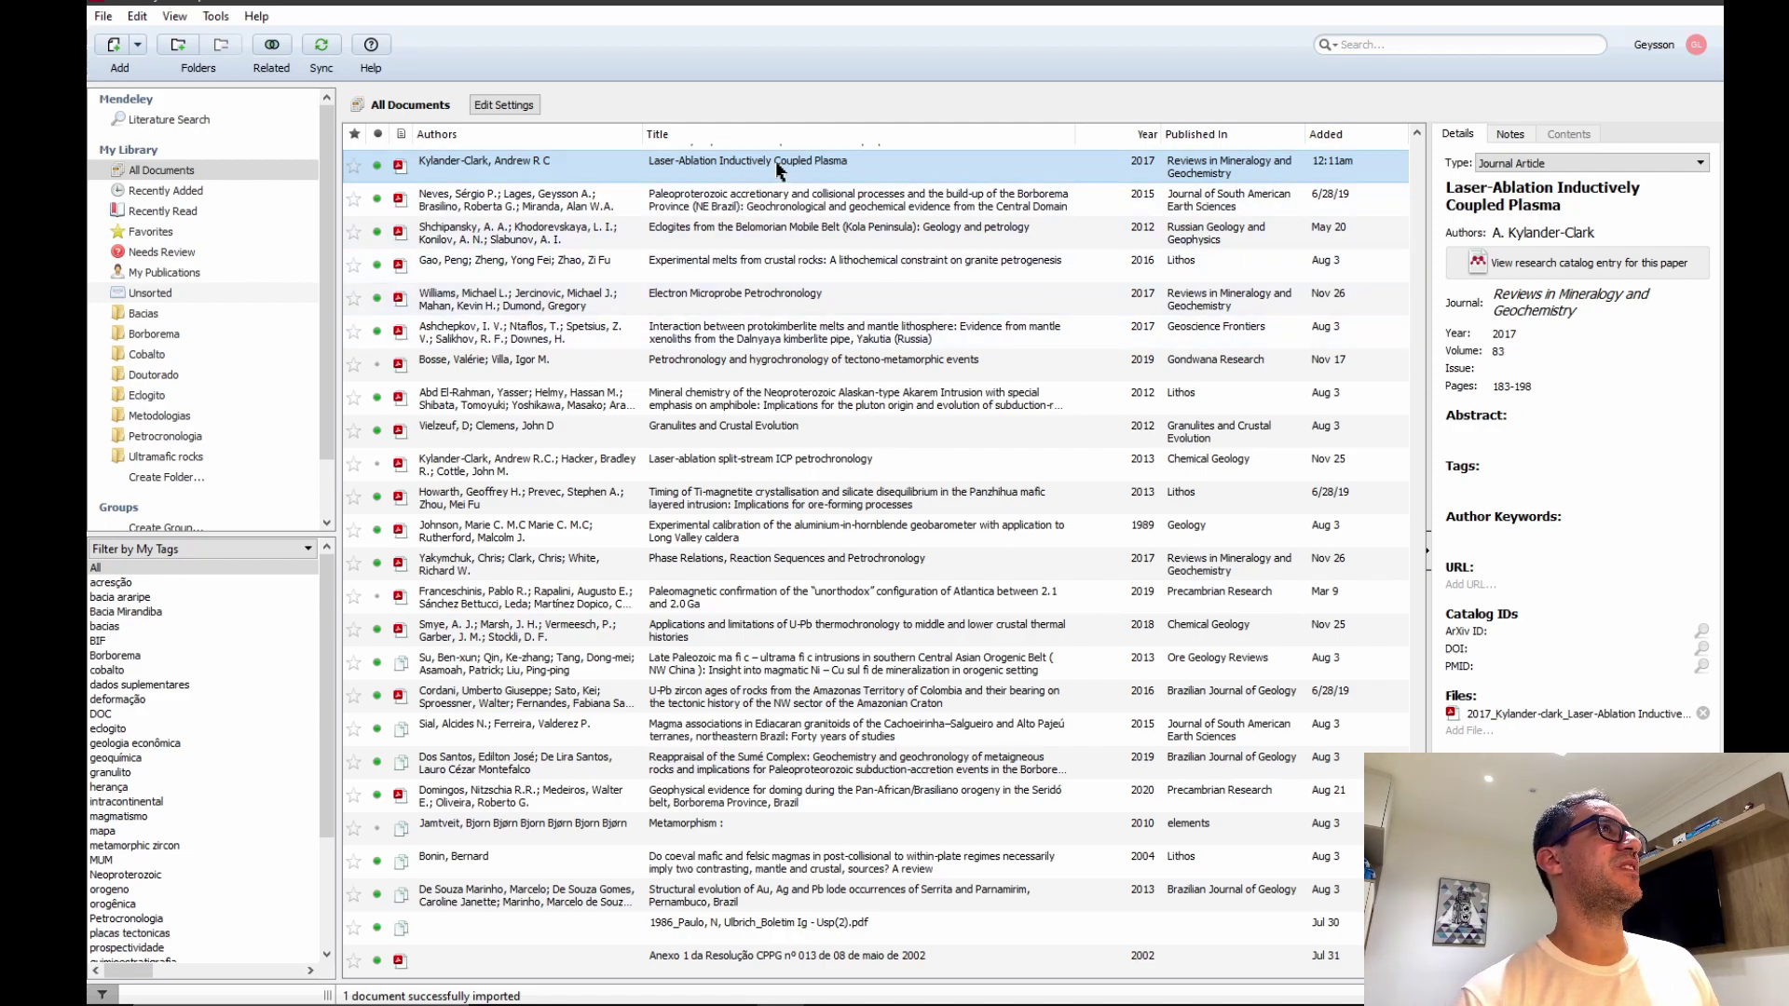
# - View the first page of the imported "Laser-Ablation Inductively Coupled Plasma" PDF, discarding the stray empty note, and close the document
pyautogui.doubleClick(708, 162)
pyautogui.click(782, 171)
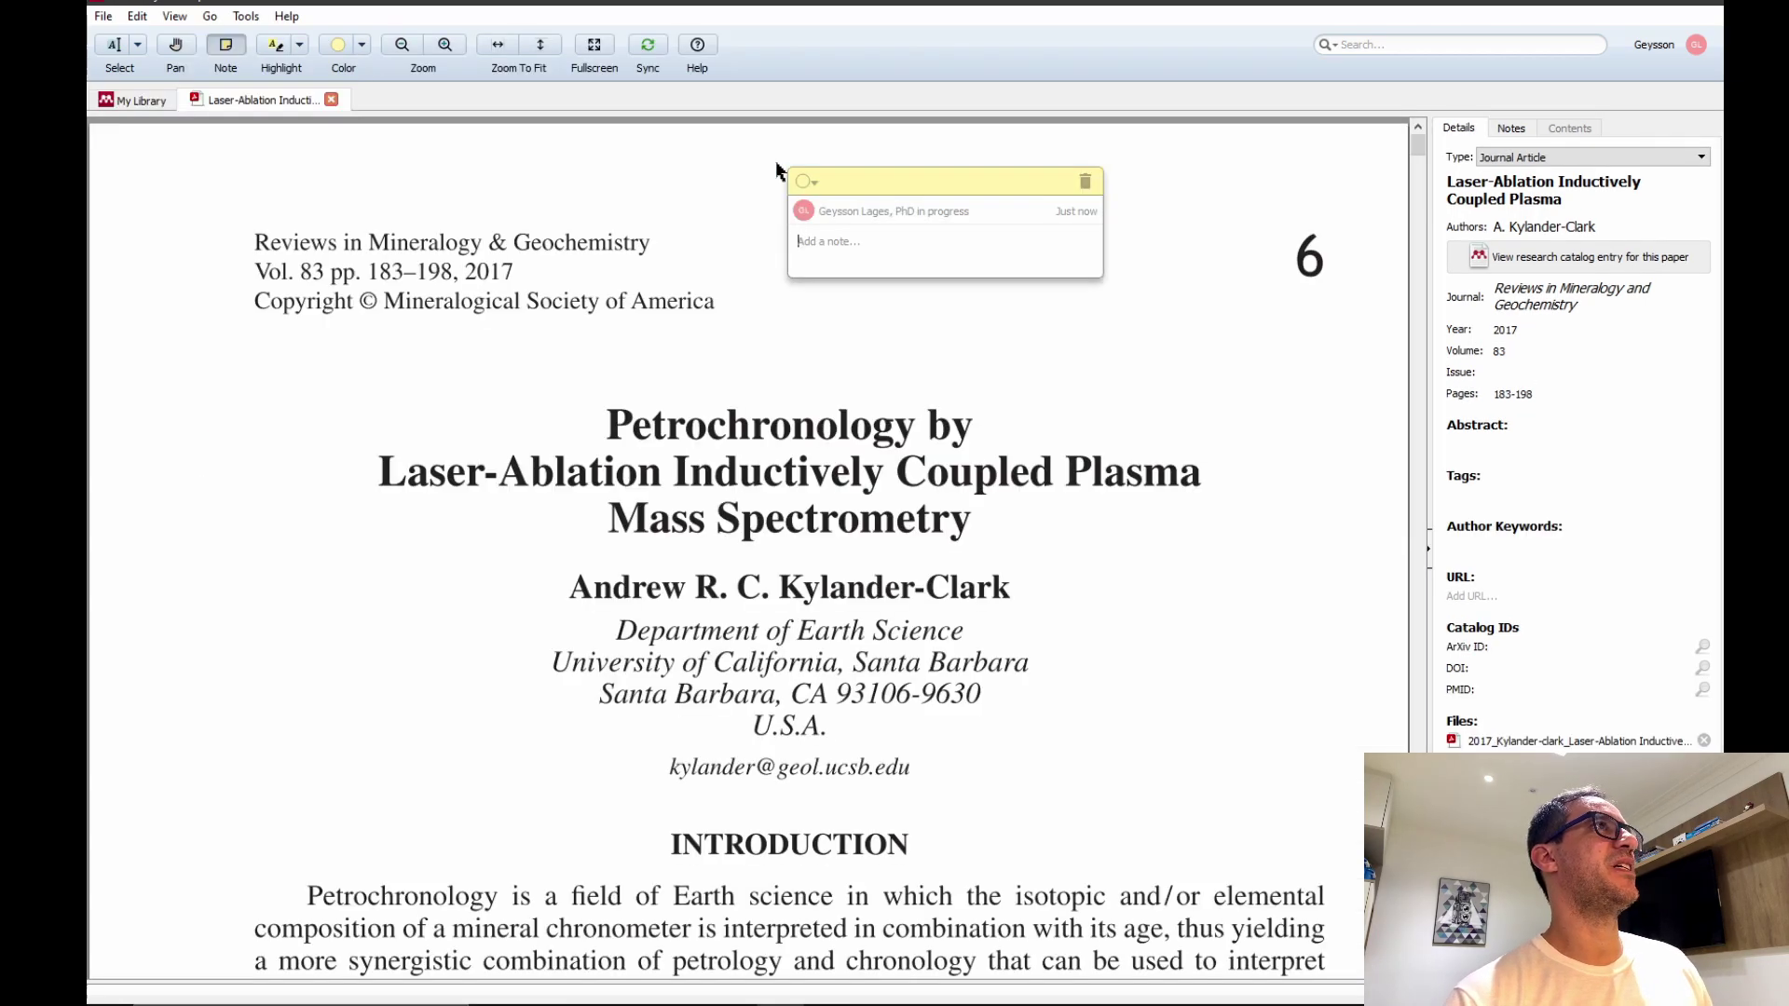
pyautogui.click(1084, 182)
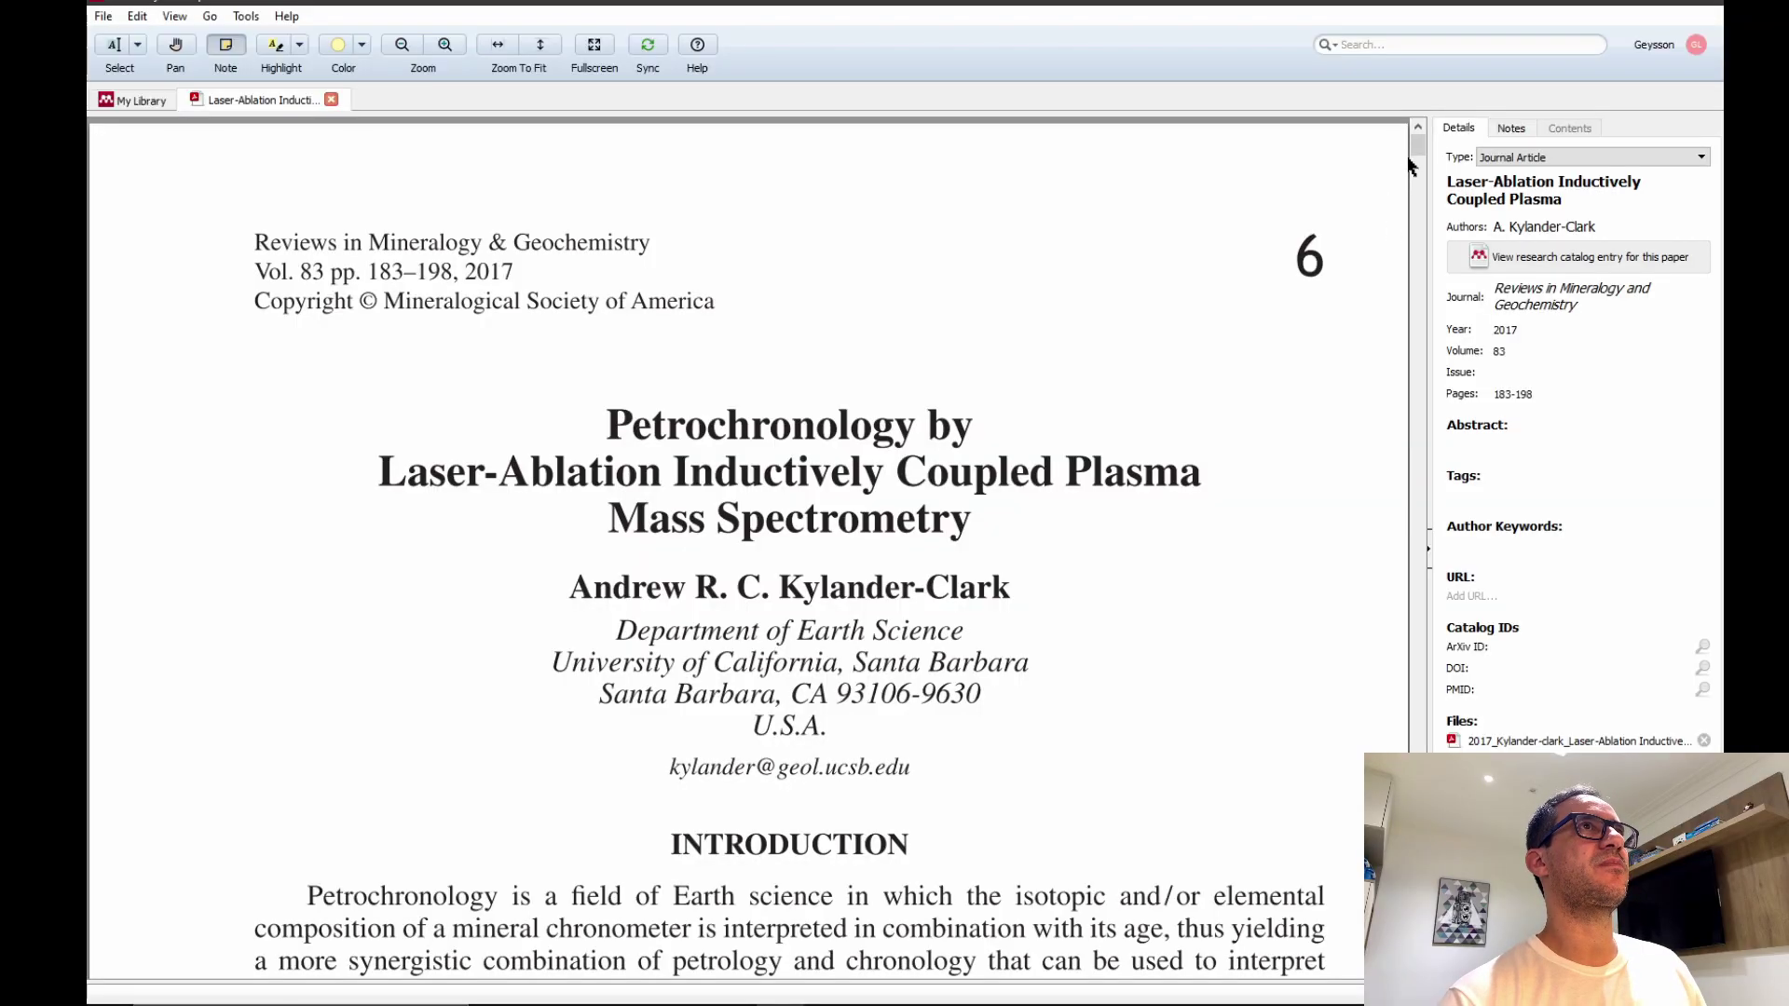
pyautogui.moveTo(1417, 148)
pyautogui.mouseDown()
pyautogui.moveTo(1433, 477)
pyautogui.moveTo(1411, 132)
pyautogui.mouseUp()
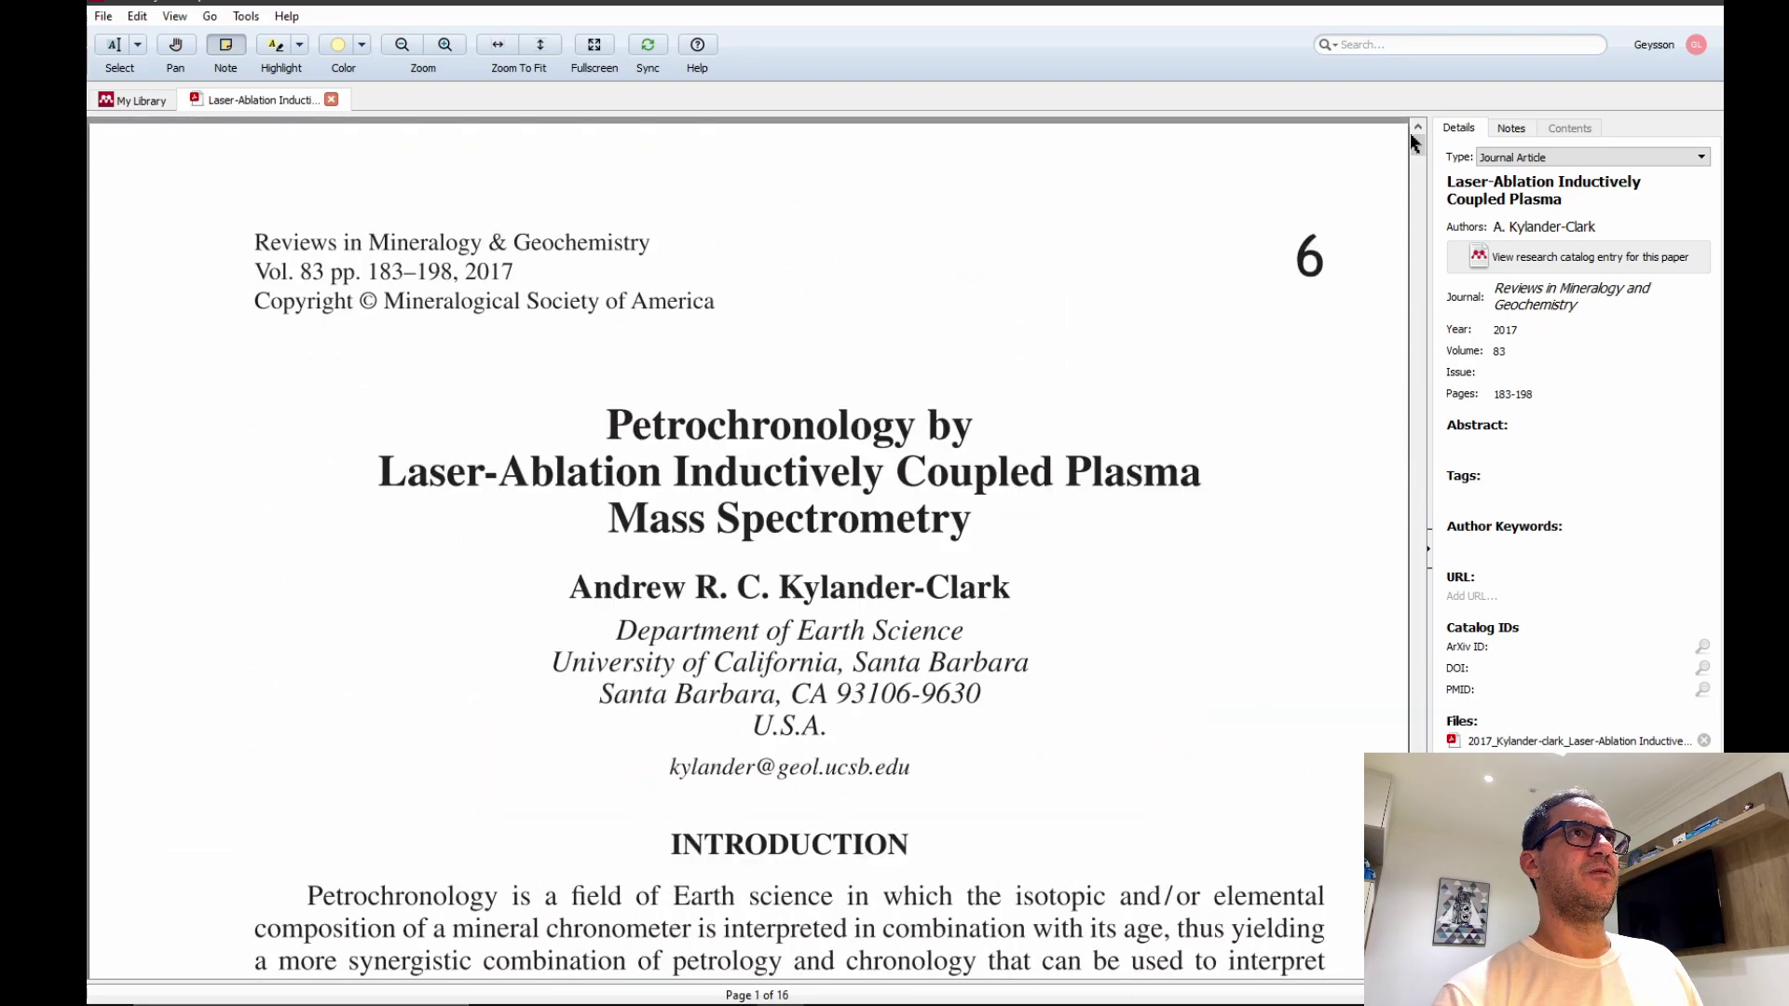
pyautogui.click(331, 100)
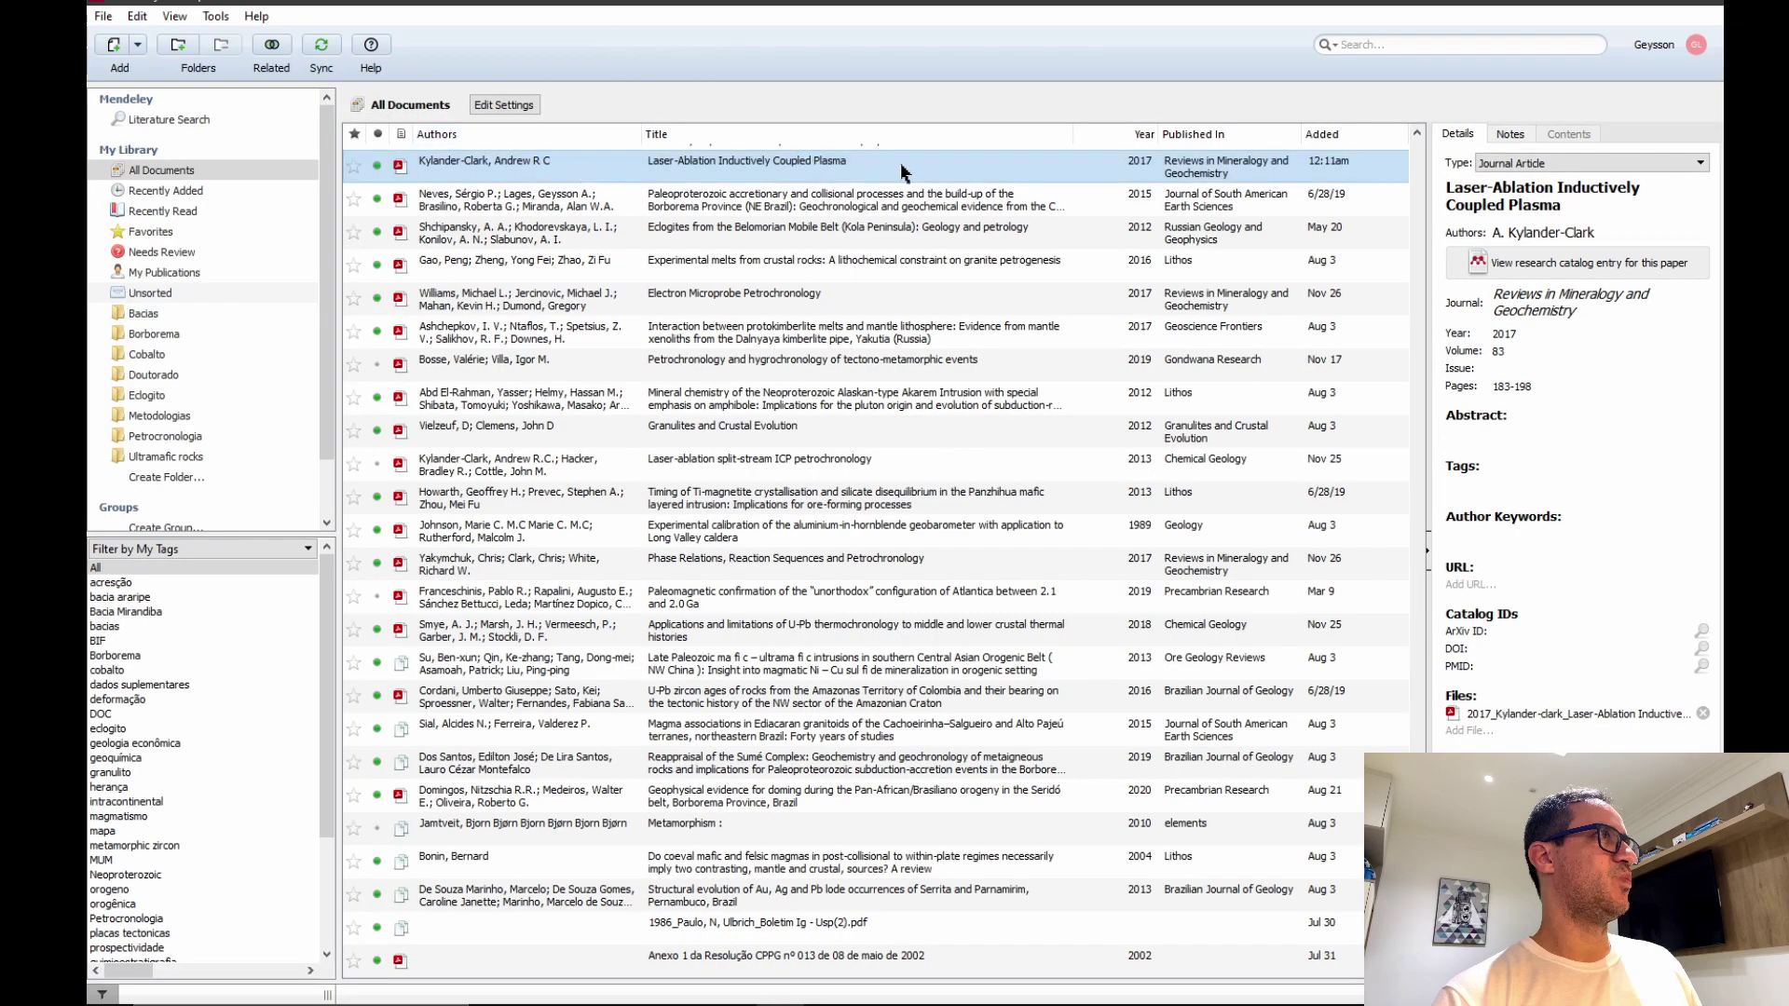
# - Tag the "Laser-Ablation Inductively Coupled Plasma" article with petrocronologia and search all documents for "petrocronologia"
pyautogui.click(1480, 485)
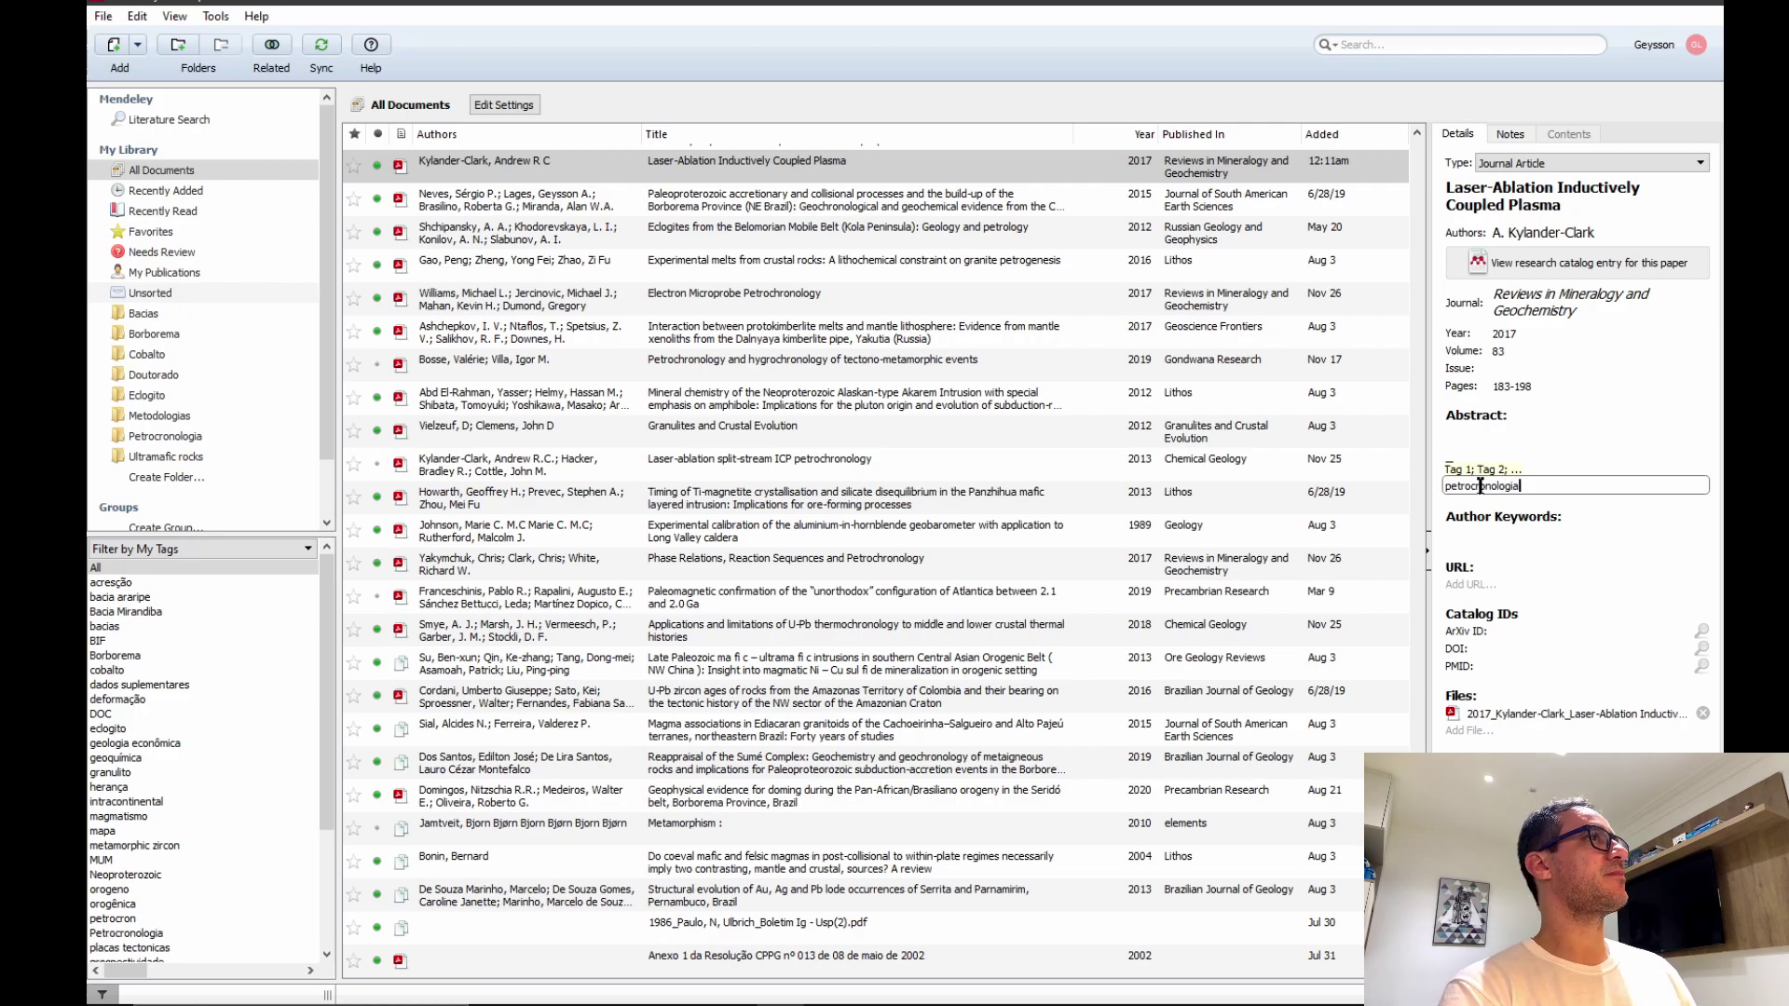
pyautogui.click(1619, 431)
pyautogui.click(1373, 46)
pyautogui.write('petr')
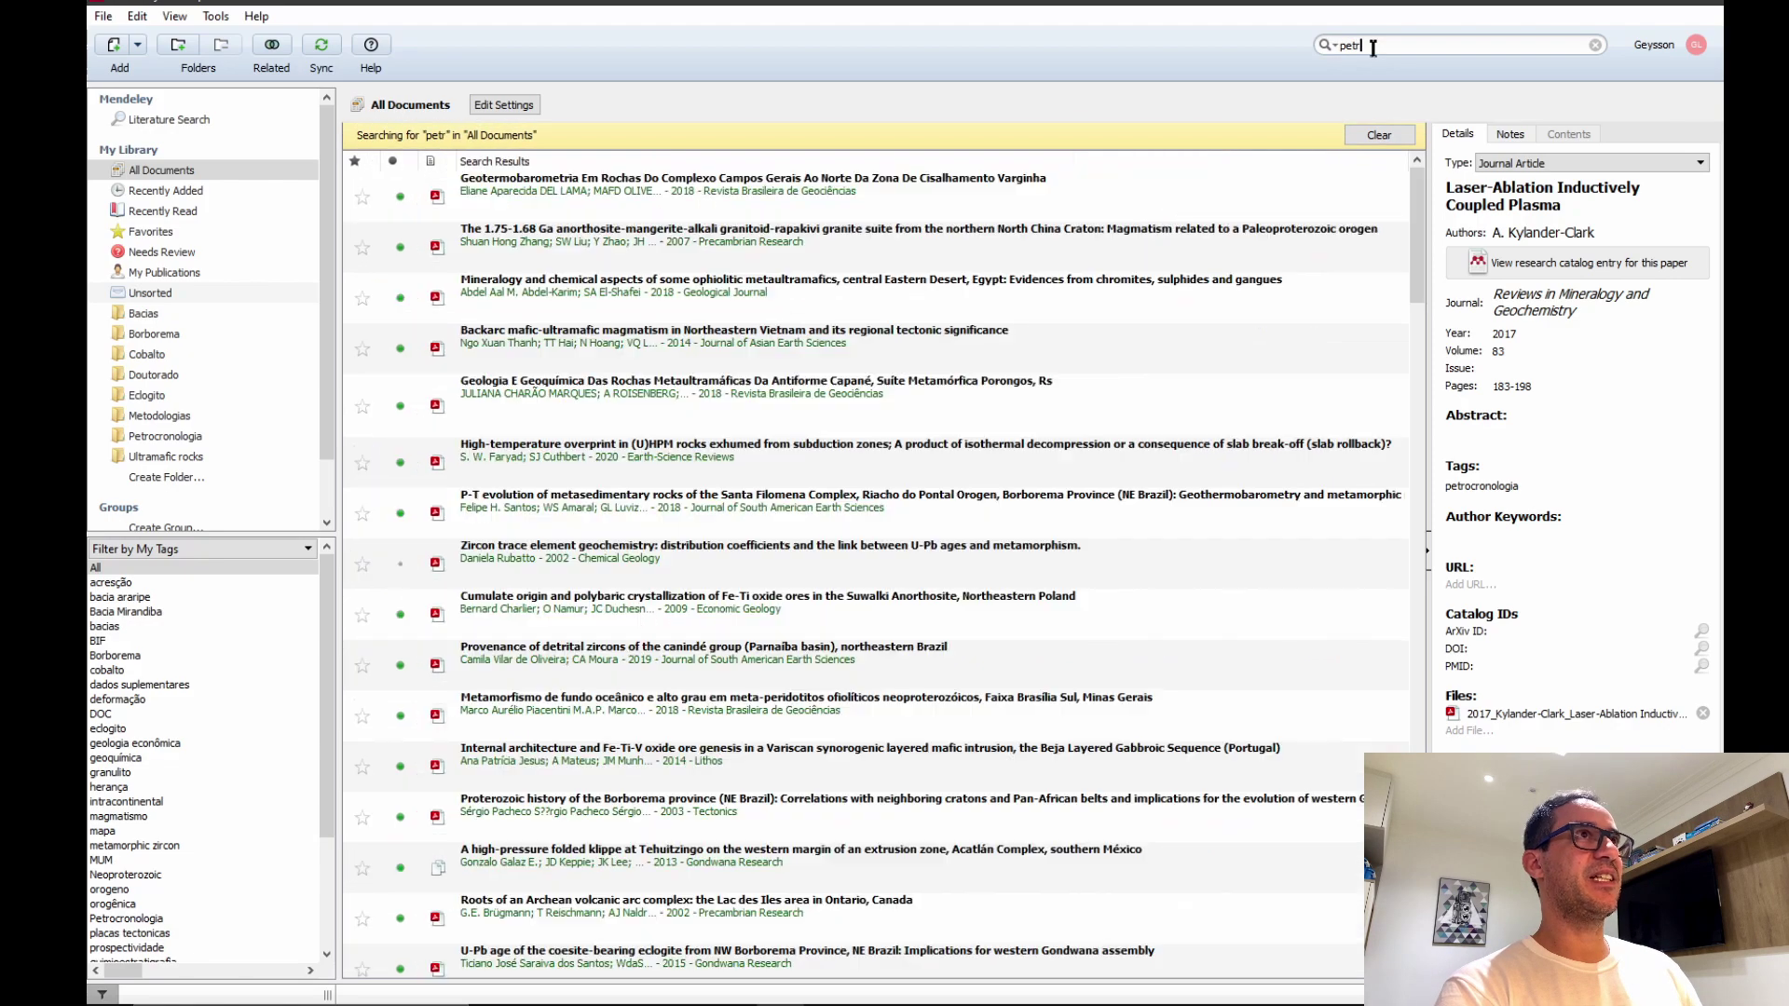
pyautogui.write('ocronologia')
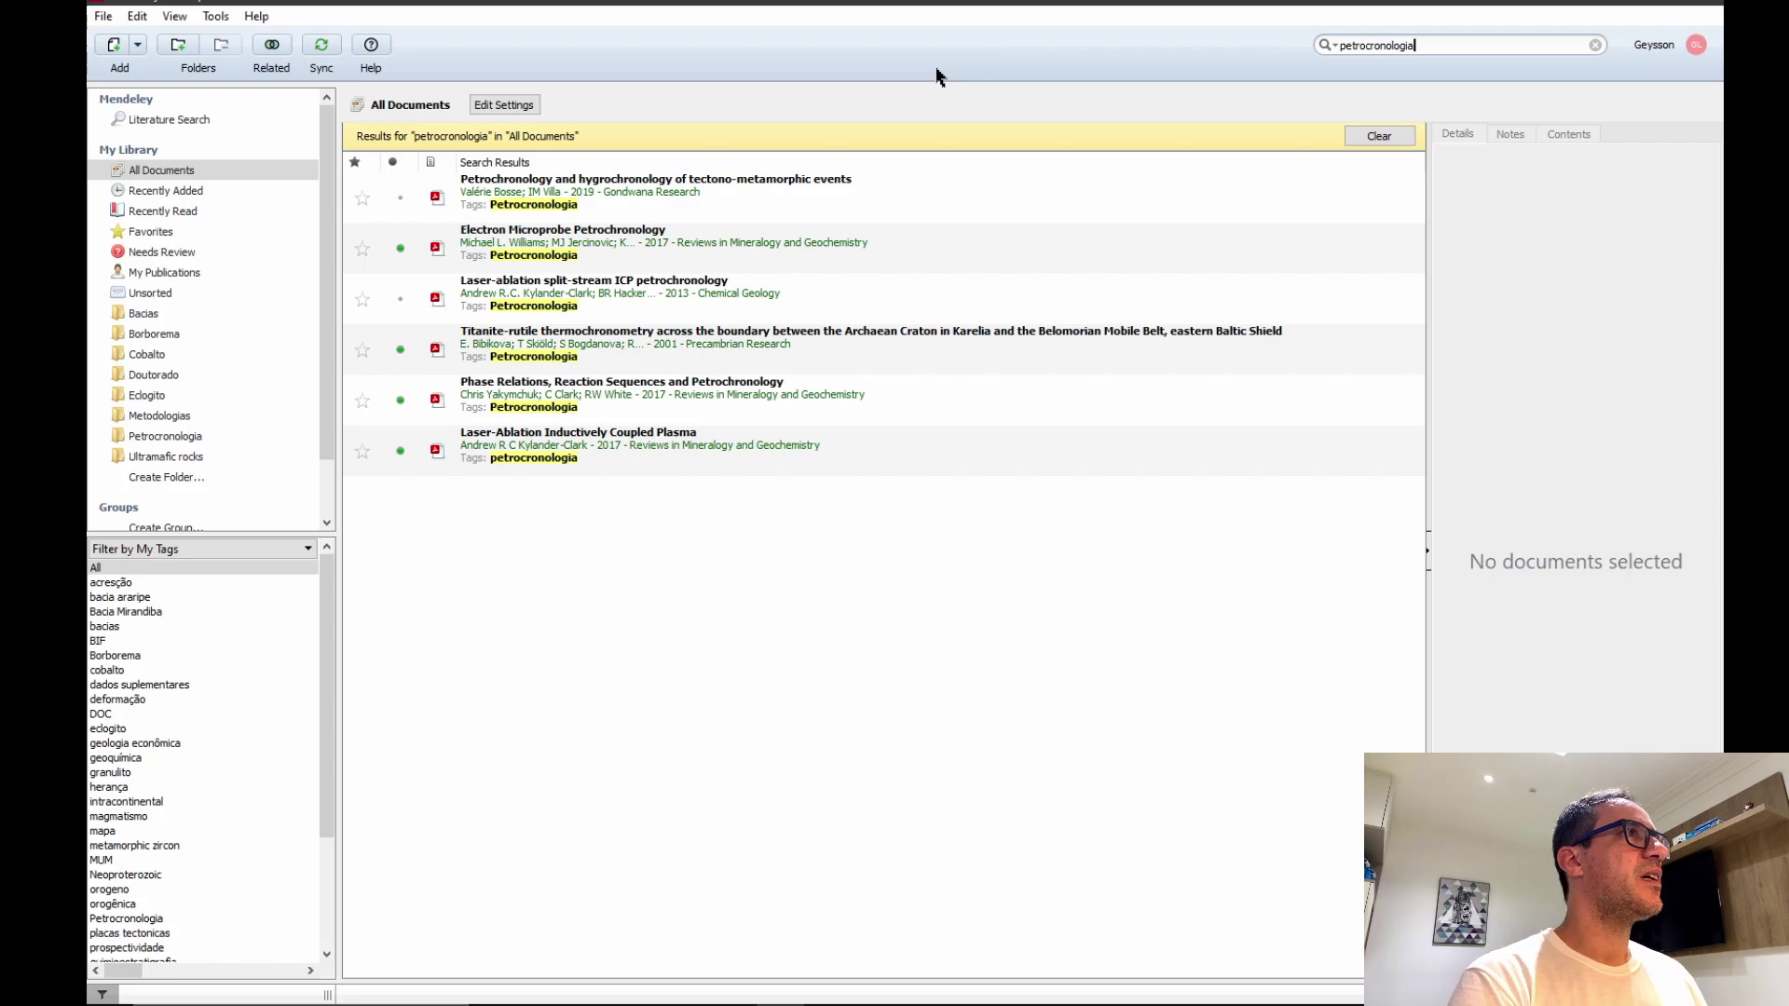
# - Add the "Laser-Ablation Inductively Coupled Plasma" article to the Petrocronologia folder and bring up its document commands
pyautogui.moveTo(550, 431); pyautogui.dragTo(133, 433)
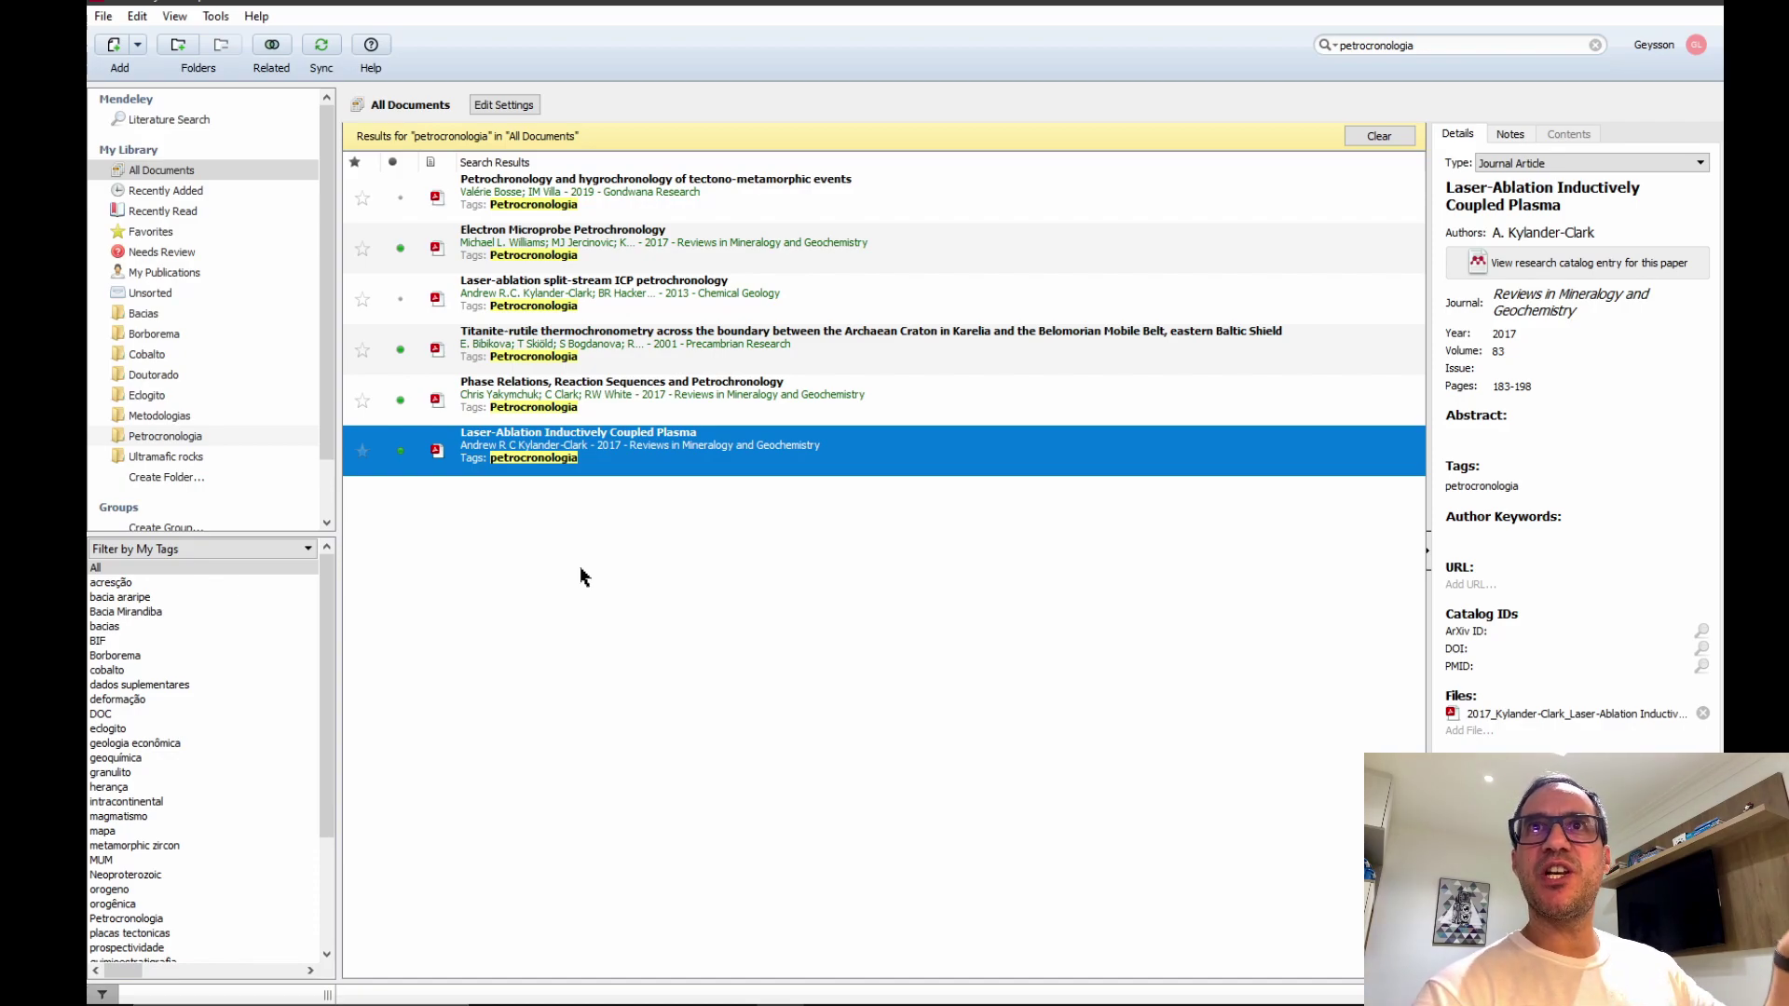
pyautogui.rightClick(574, 448)
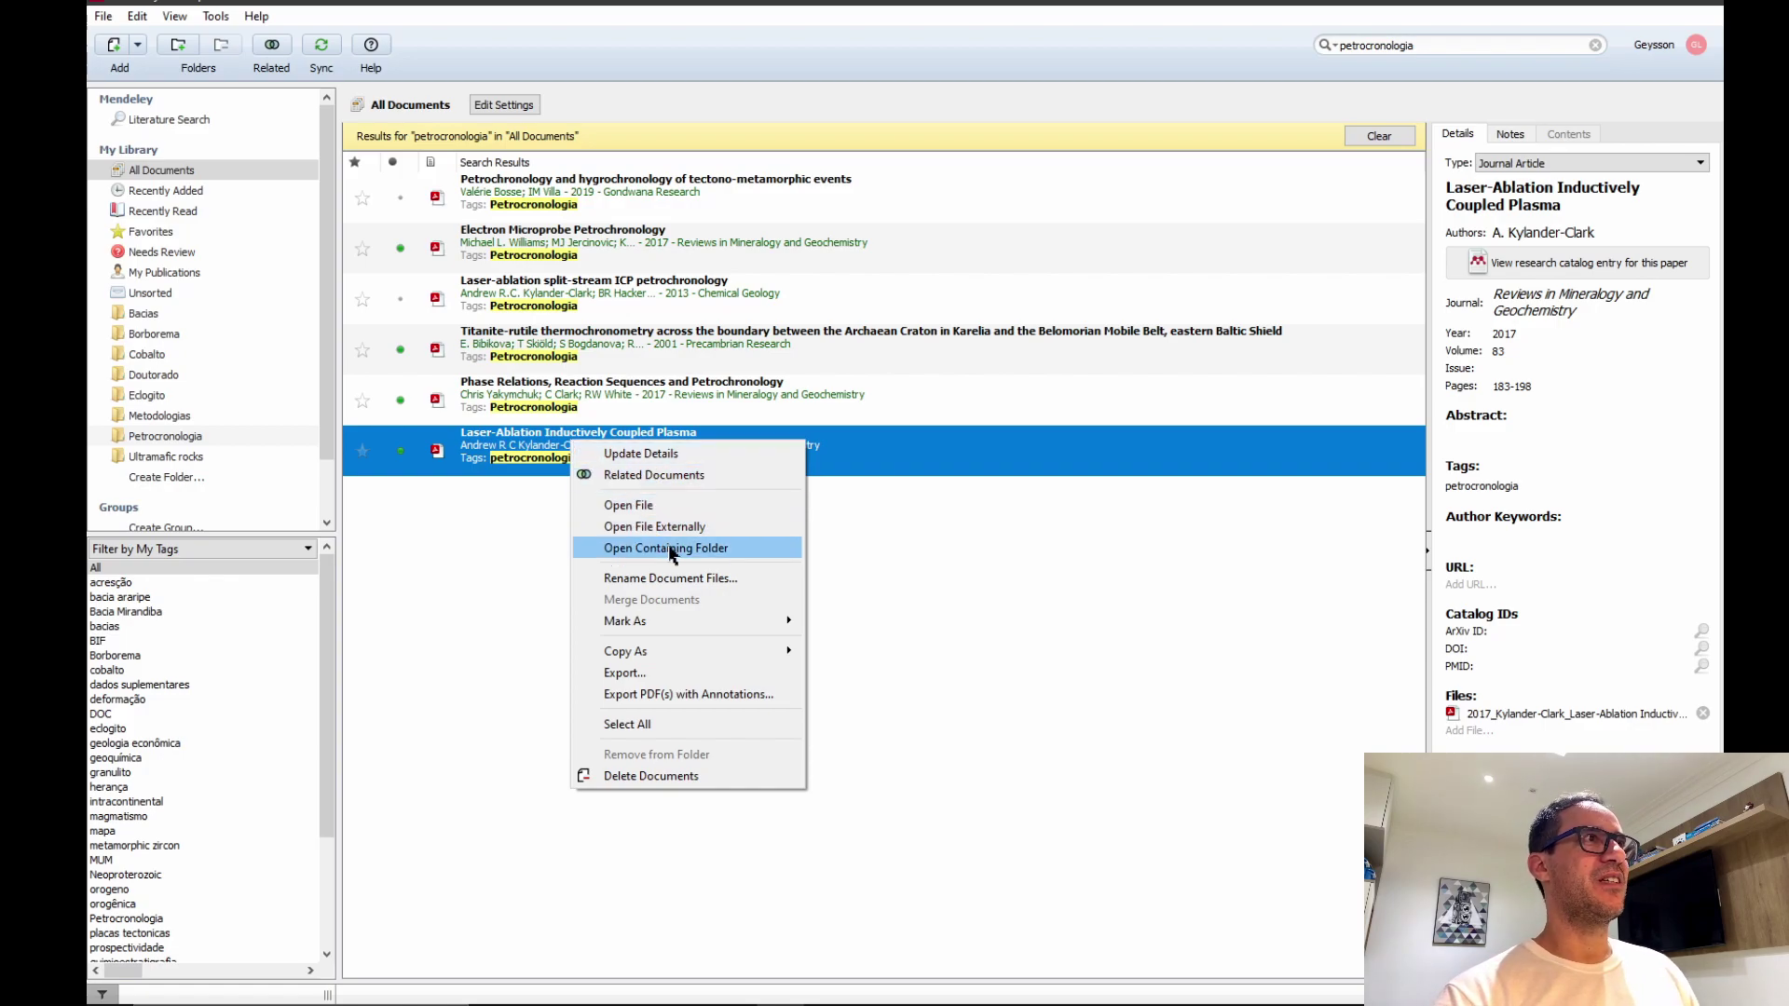